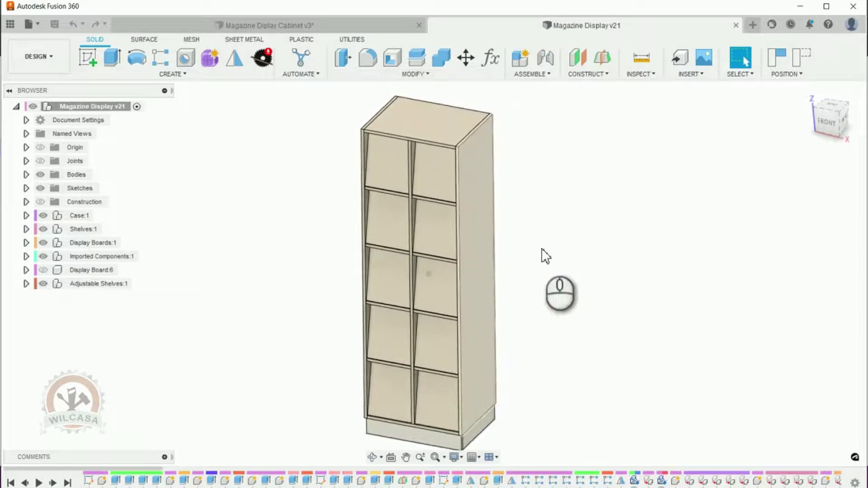
- Compare the Magazine Diplay Cabinet case with the finished Magazine Display v21 model, ending in the cabinet document
left_click(371, 23)
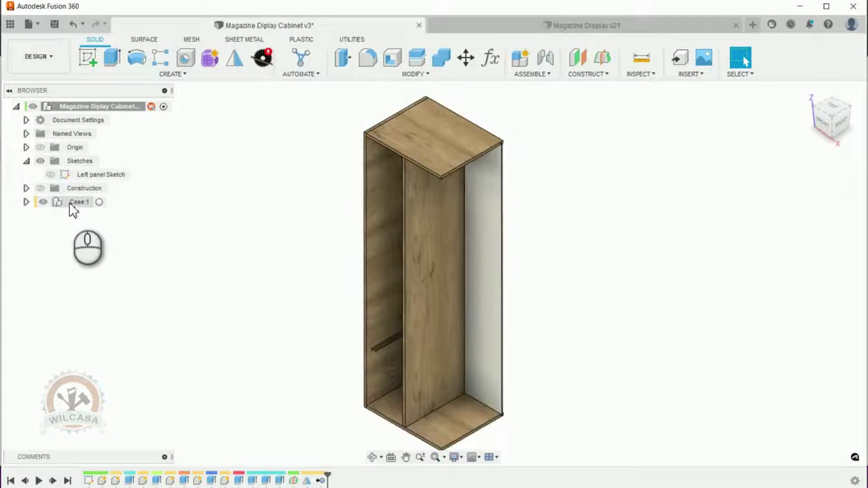
middle_click_drag(388, 398, 384, 390, "shift")
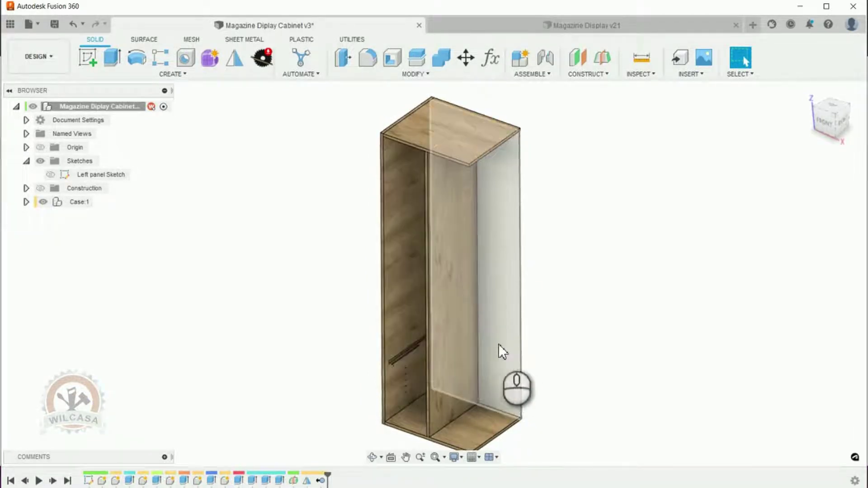
left_click(556, 26)
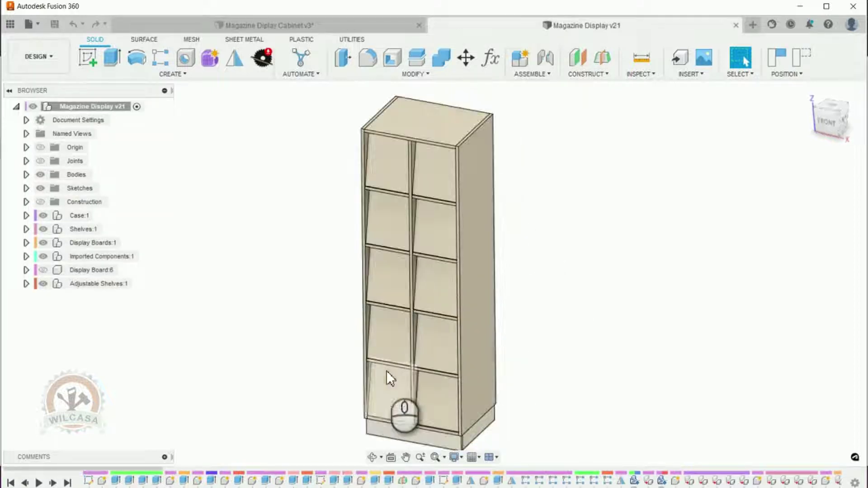
mouse_move(422, 214)
middle_mouse_down("shift")
mouse_move(411, 180)
mouse_move(427, 201)
middle_mouse_up("shift")
left_click(343, 26)
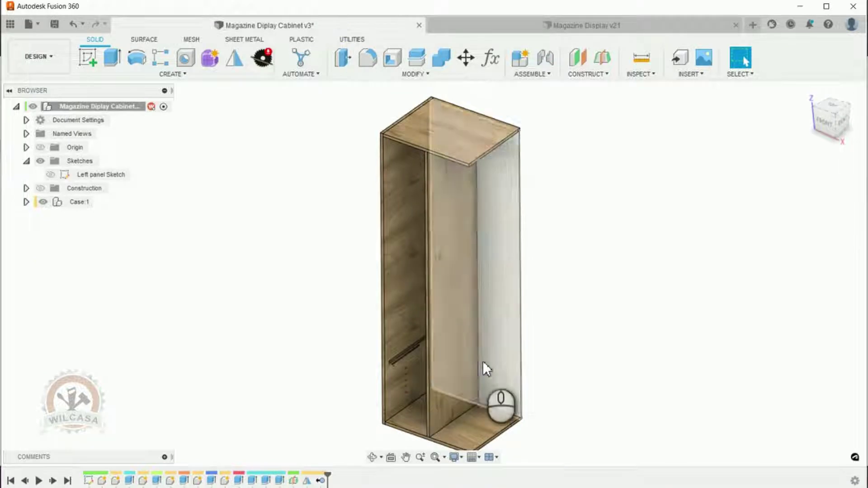
middle_click_drag(577, 405, 583, 352, "shift")
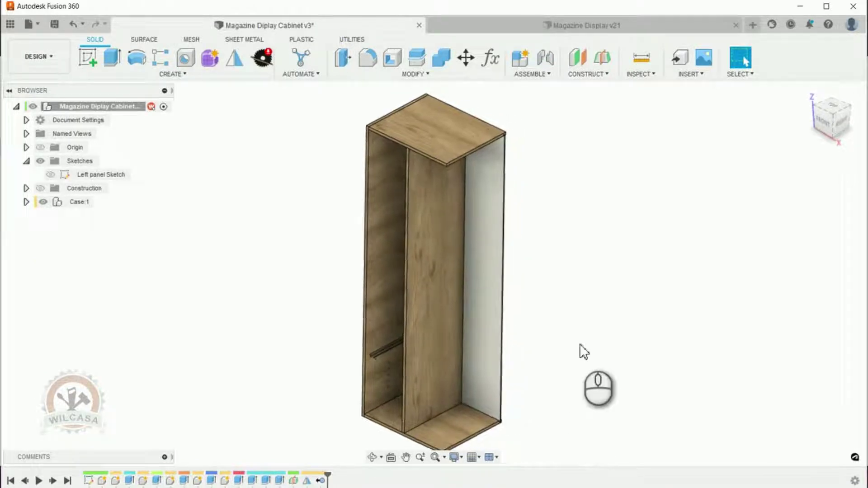
- Review the cabinet's user parameters, including its dimensions, material thicknesses and toe kick settings
left_click(492, 61)
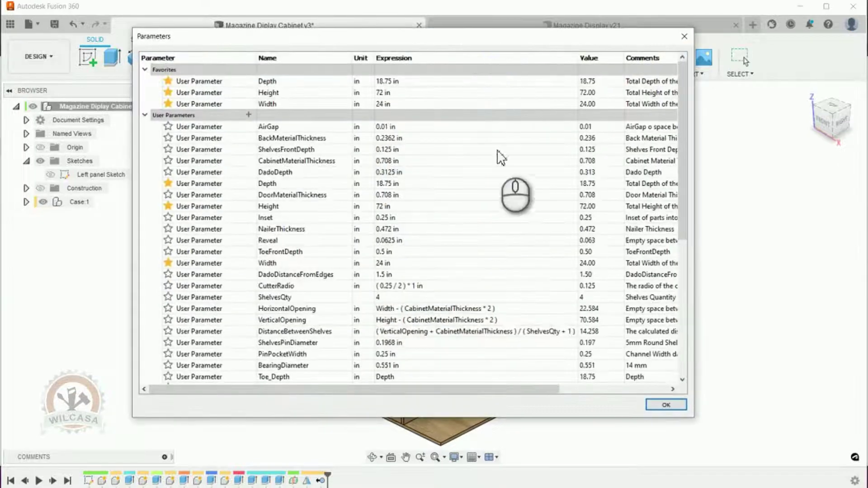
scroll(445, 352, "down", 3)
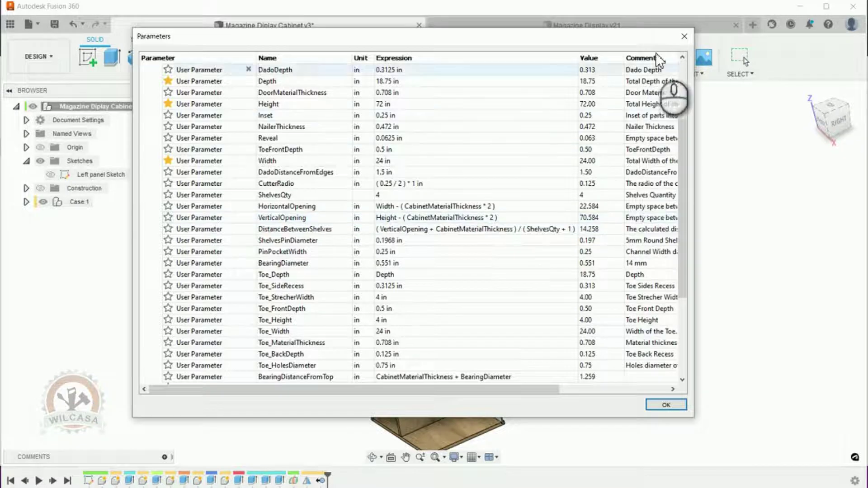
left_click(685, 36)
- Measure the vertical opening between the inner faces of the case's bottom and top panels
middle_click_drag(503, 241, 341, 95, "shift")
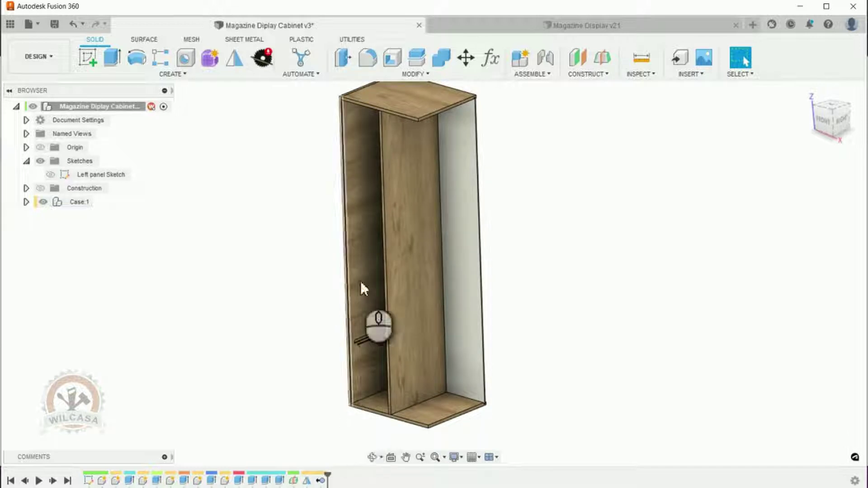
left_click(414, 110)
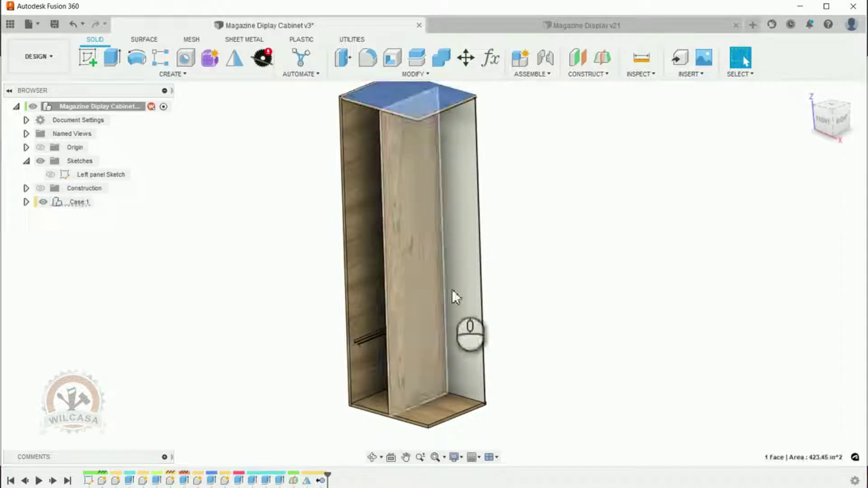
left_click(430, 416)
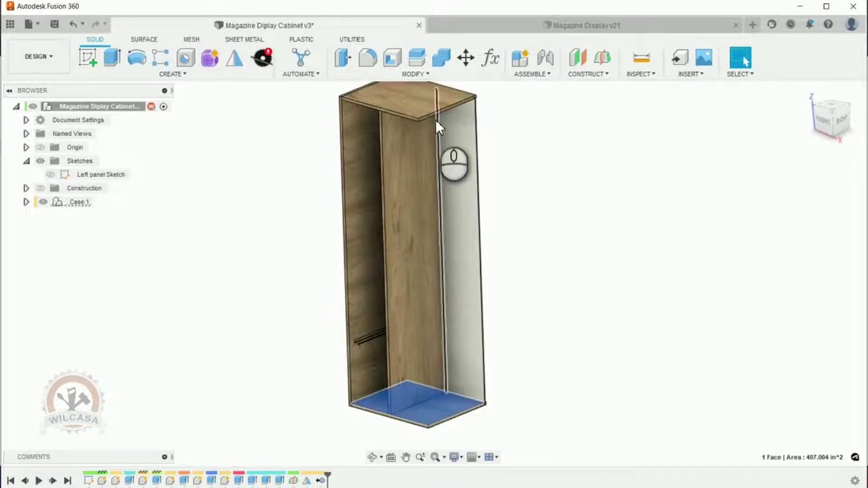
left_click(430, 104)
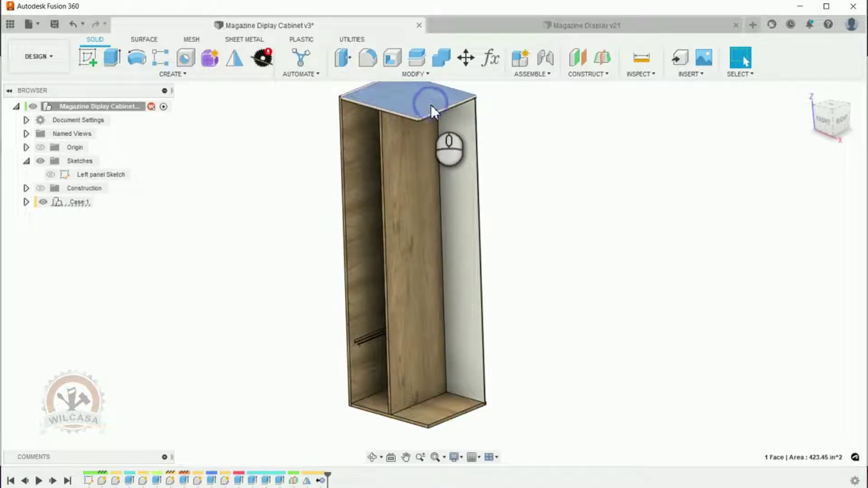
left_click(427, 414)
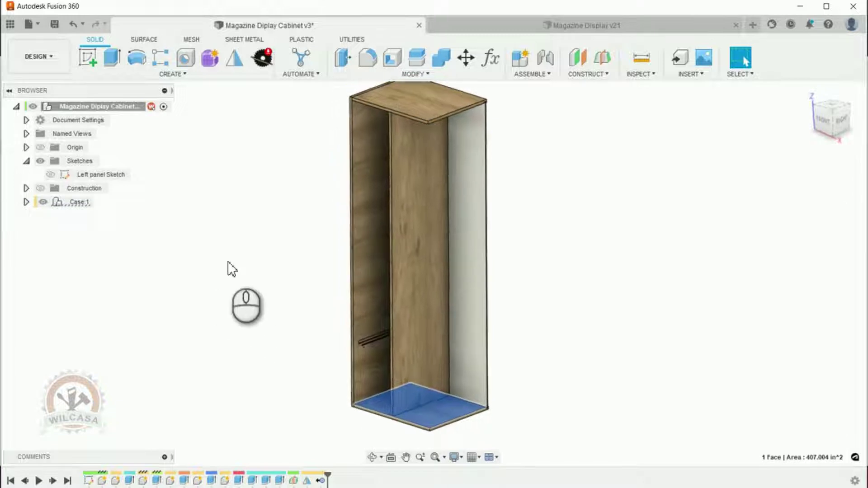
left_click(635, 59)
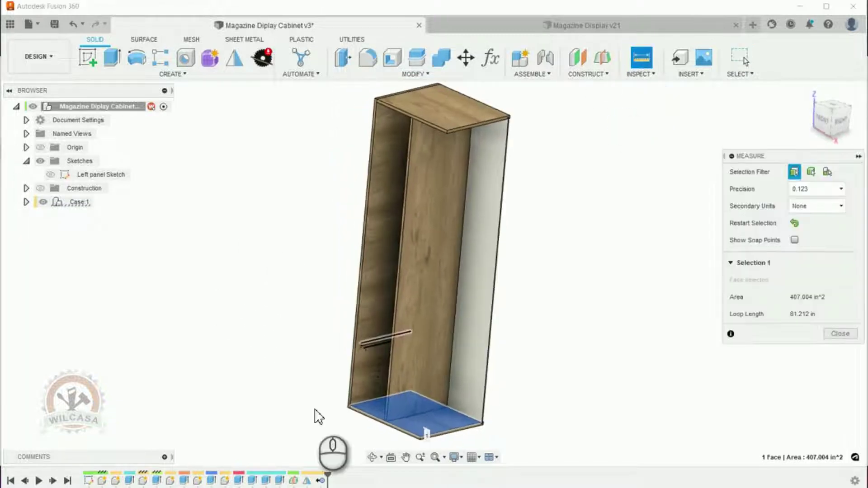
left_click(374, 413)
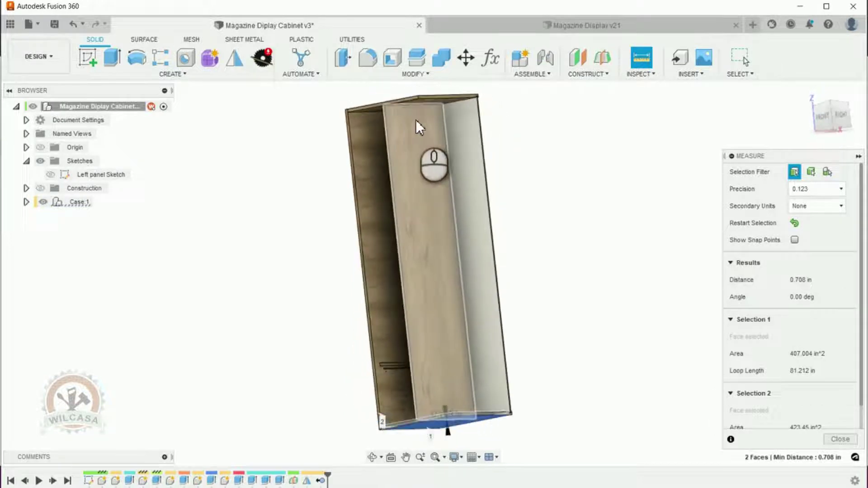
left_click(423, 104)
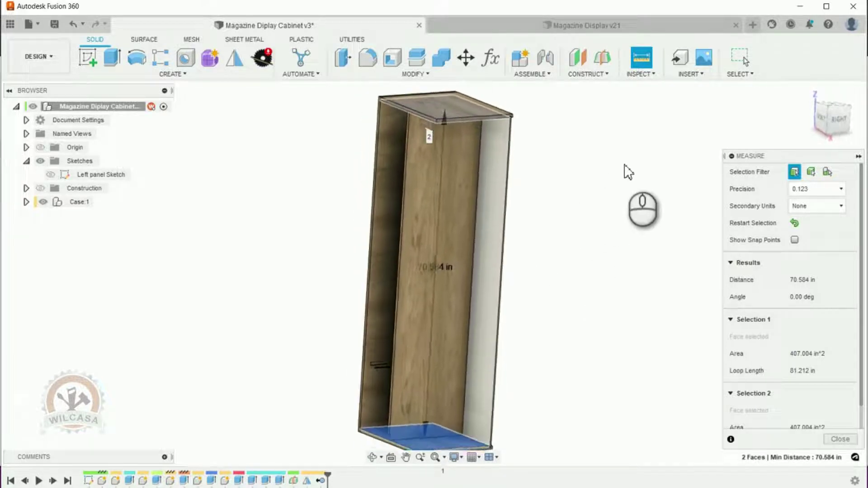
left_click(840, 440)
- Examine the VerticalOpening and DistanceBetweenShelves expressions in the cabinet's user parameters
left_click(493, 58)
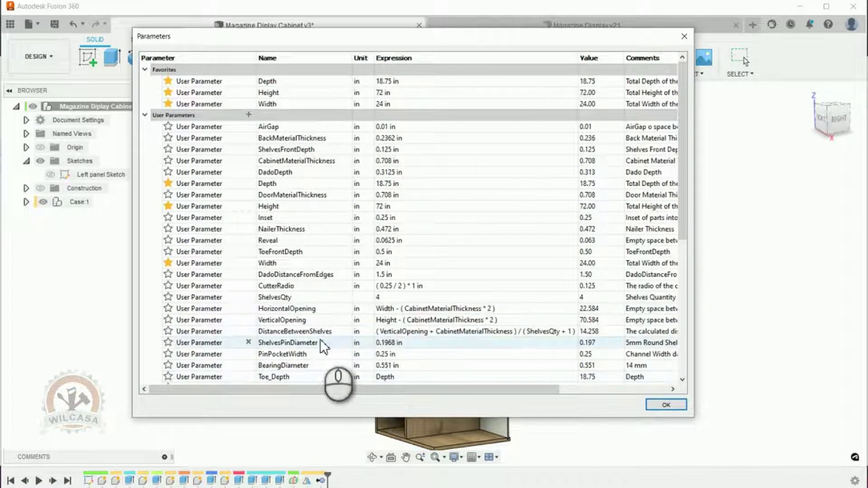
scroll(332, 335, "down", 3)
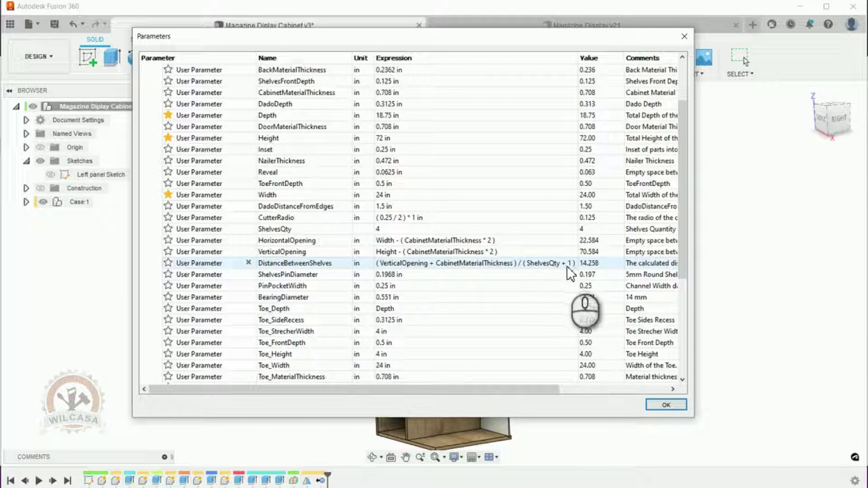
left_click(682, 407)
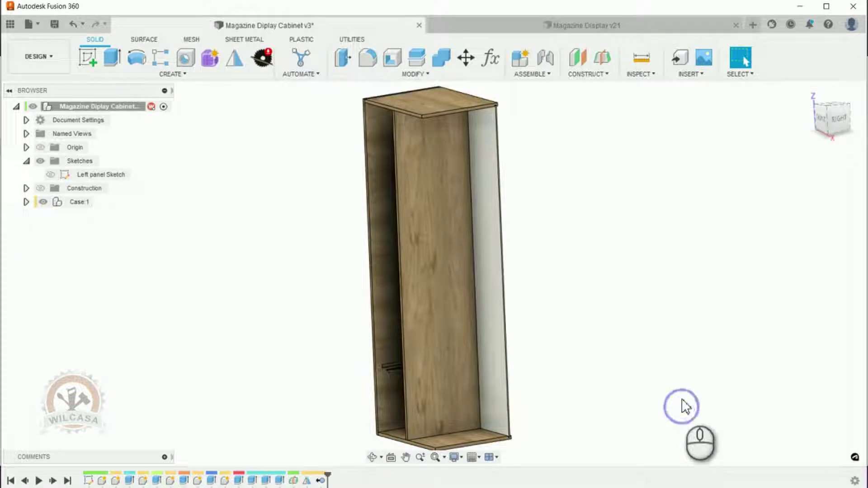
- Inspect the shelf layout in the finished Magazine Display v21 model and return to the cabinet document
left_click(565, 27)
middle_click_drag(559, 268, 489, 444, "shift")
scroll(413, 363, "up", 2)
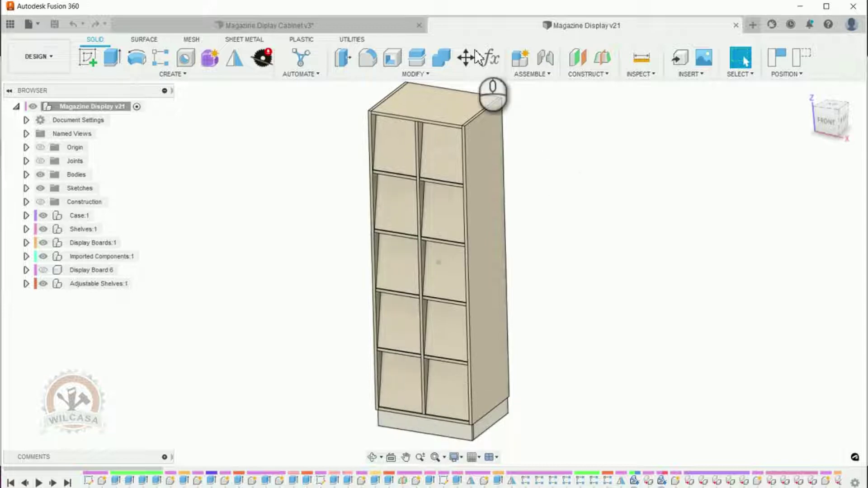
left_click(357, 24)
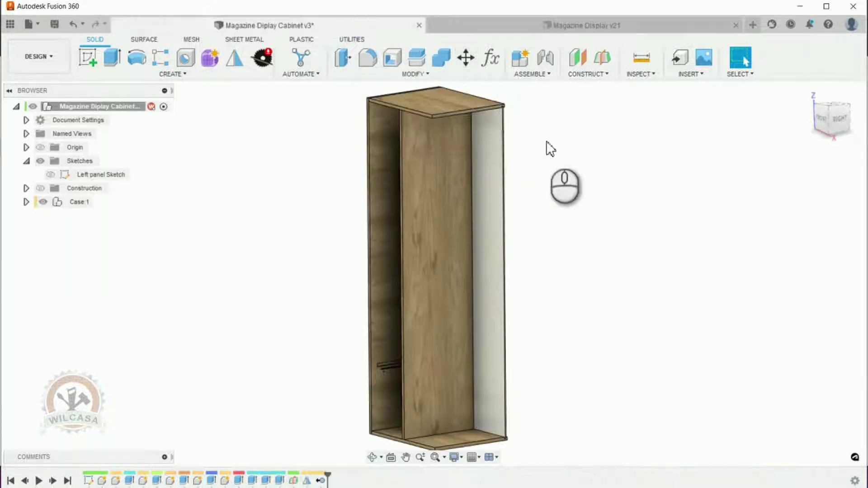
- Check how the DistanceBetweenShelves expression uses the ShelvesQty and VerticalOpening parameters, leaving the values as they are
left_click(491, 58)
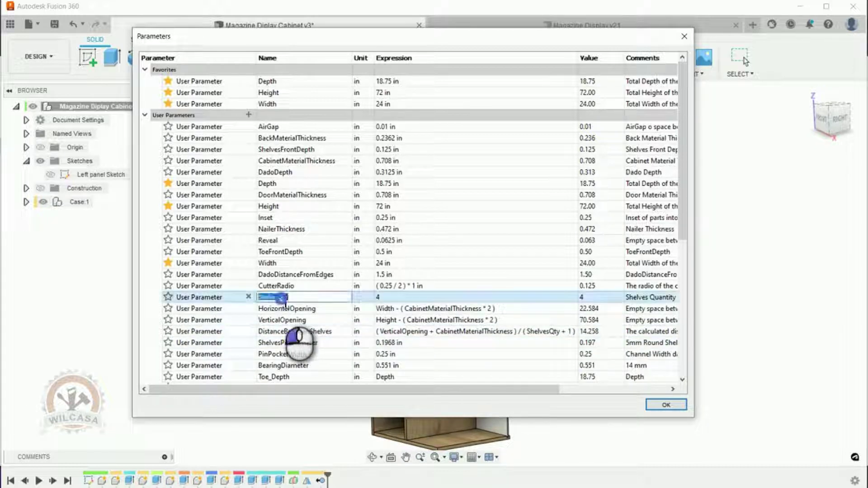
left_click(358, 320)
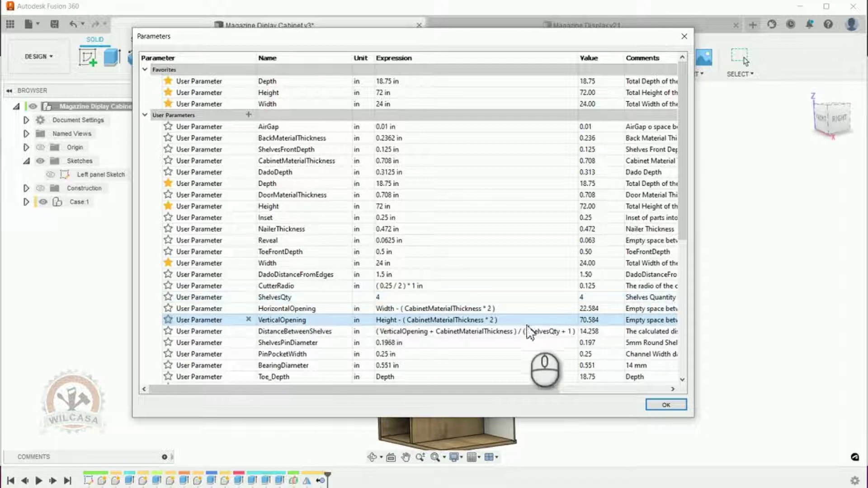
left_click(420, 332)
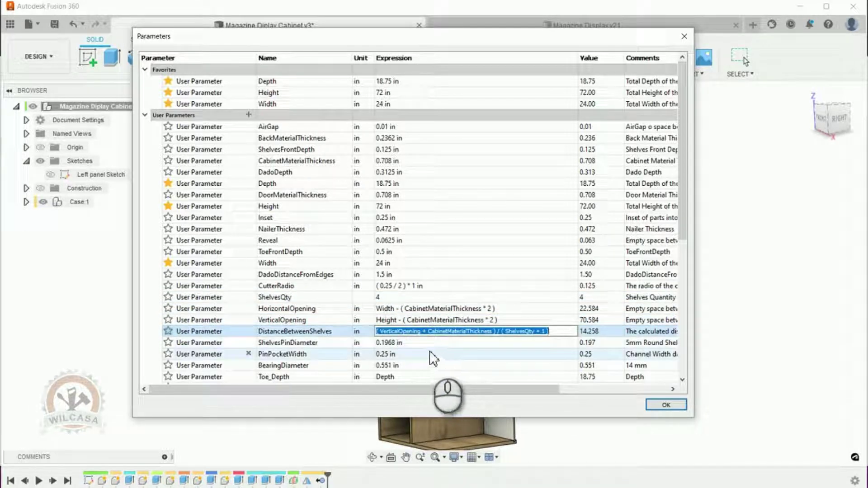
left_click(401, 342)
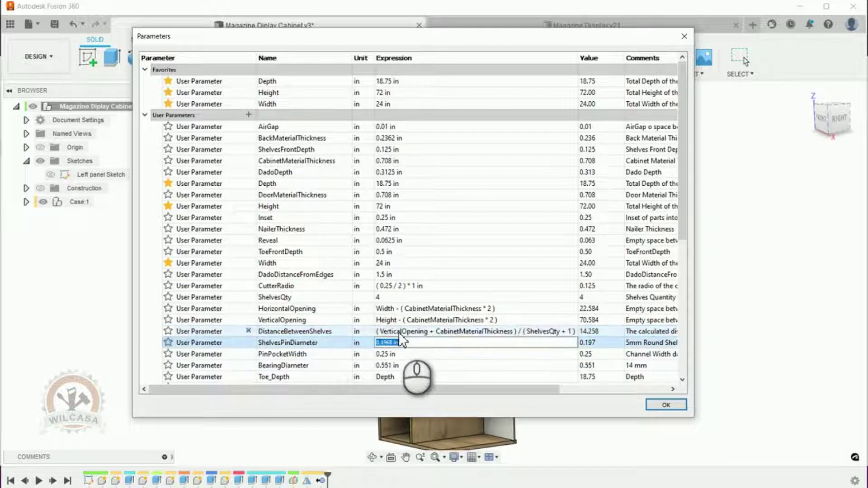
left_click(406, 332)
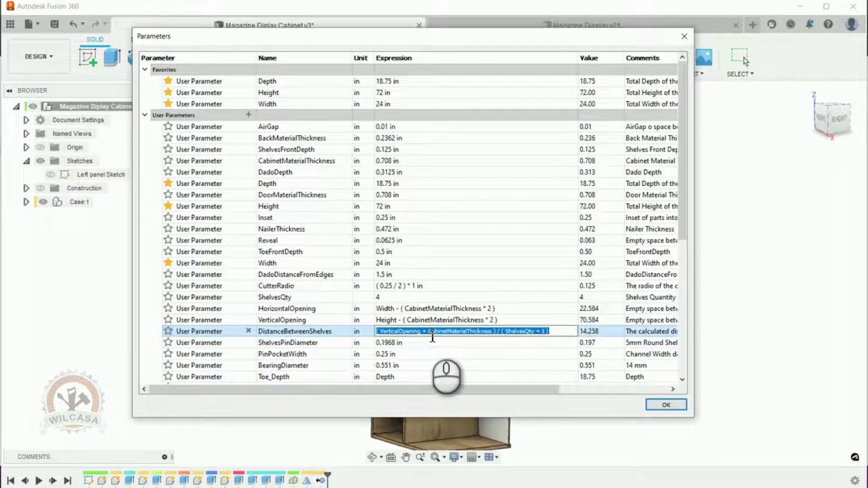
left_click(672, 405)
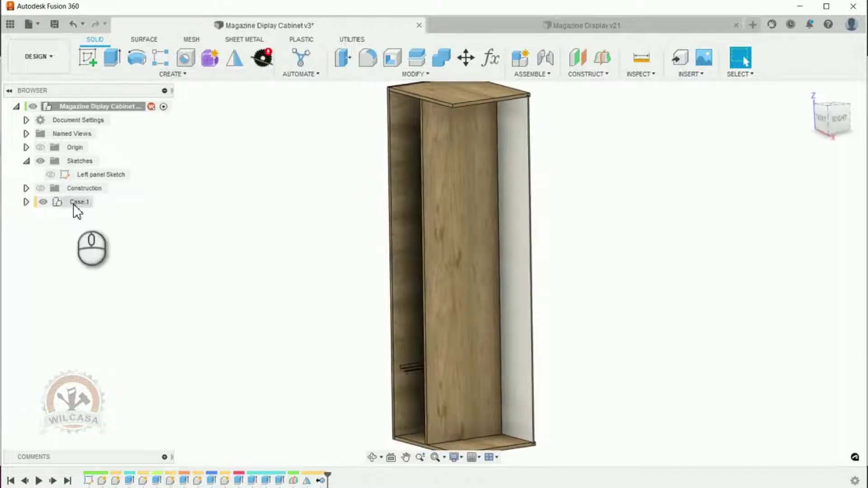
- Open the Left panel Sketch for editing and examine its lower compartment with the adjustable shelf and pin holes
left_click(84, 175)
right_click(86, 175)
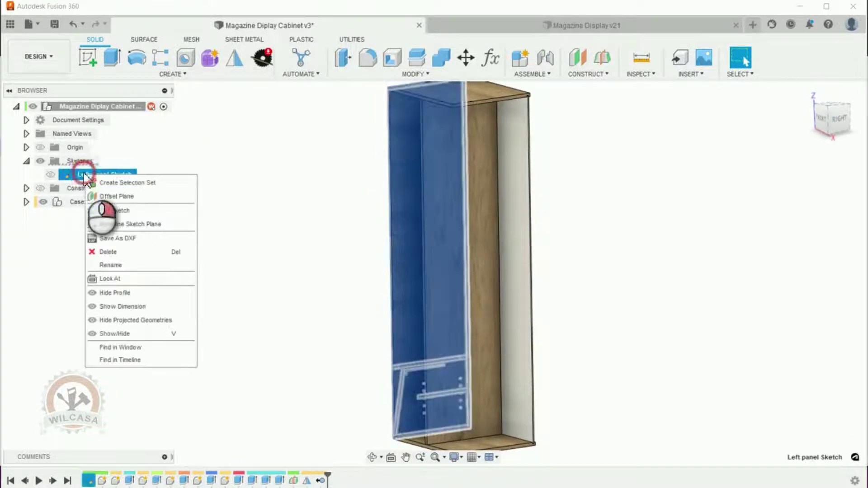
left_click(104, 209)
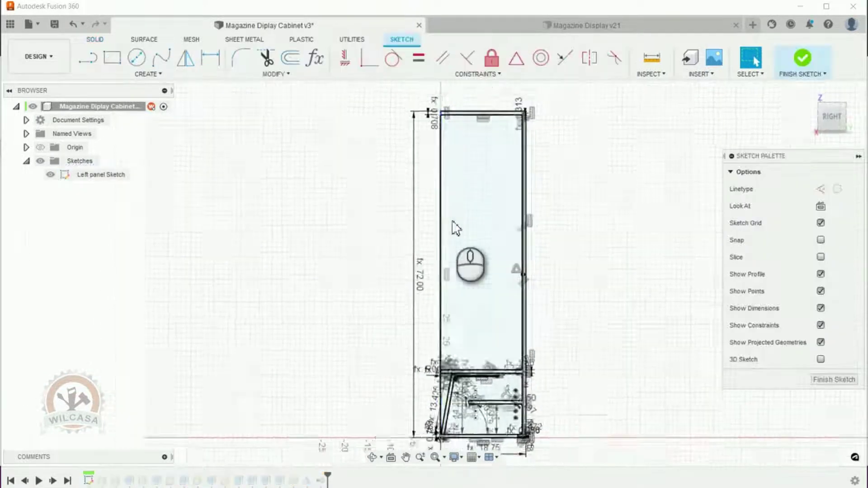
scroll(486, 400, "up", 8)
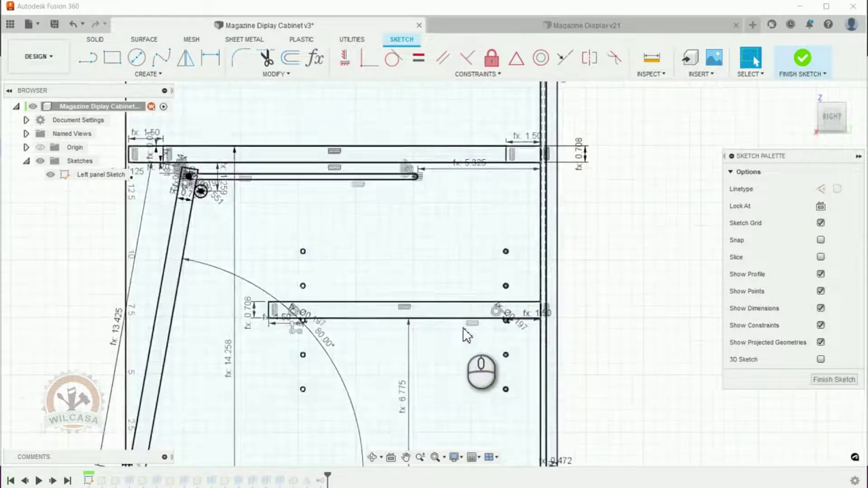
scroll(468, 336, "up", 5)
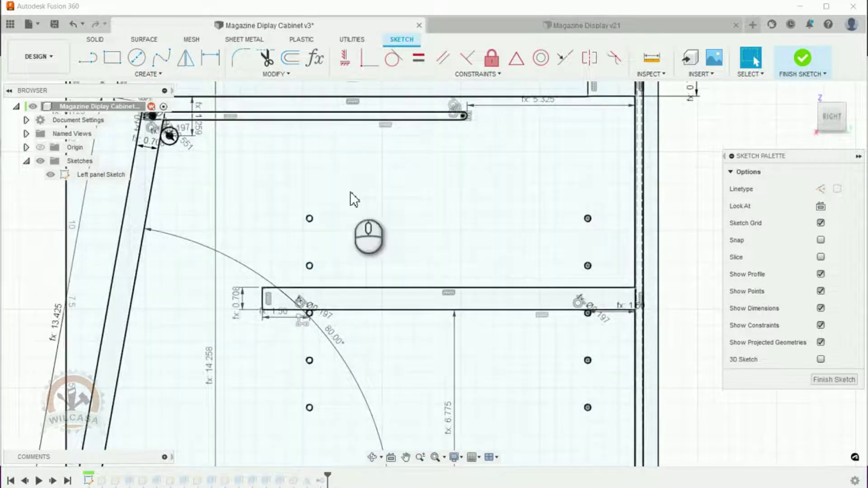
middle_click_drag(343, 331, 343, 291)
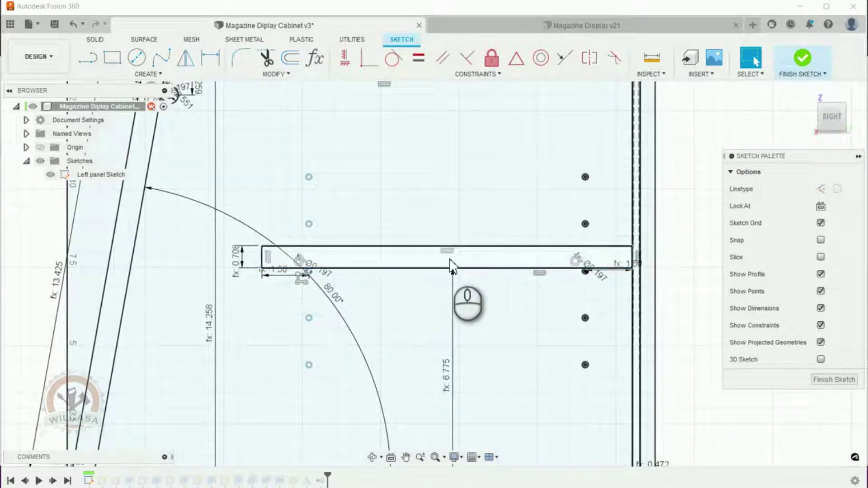
scroll(316, 302, "down", 2)
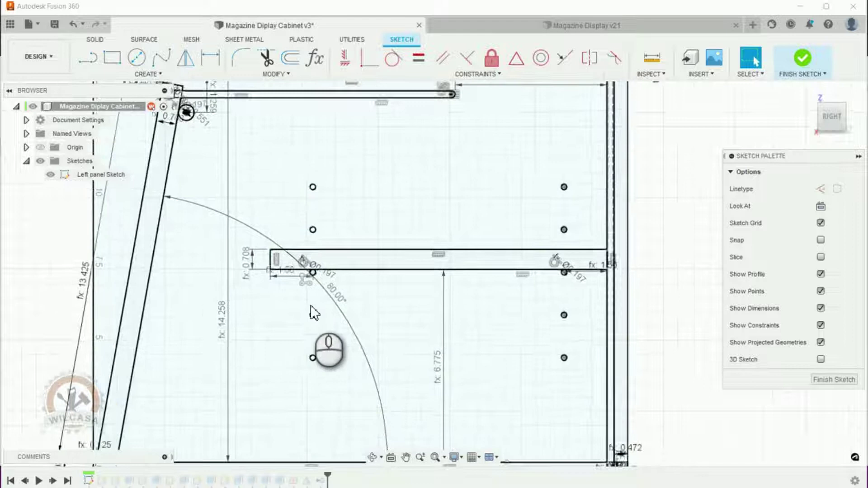
- Inspect the settings of the shelf pin holes' rectangular pattern without changing them, and view the whole lower compartment
double_click(306, 282)
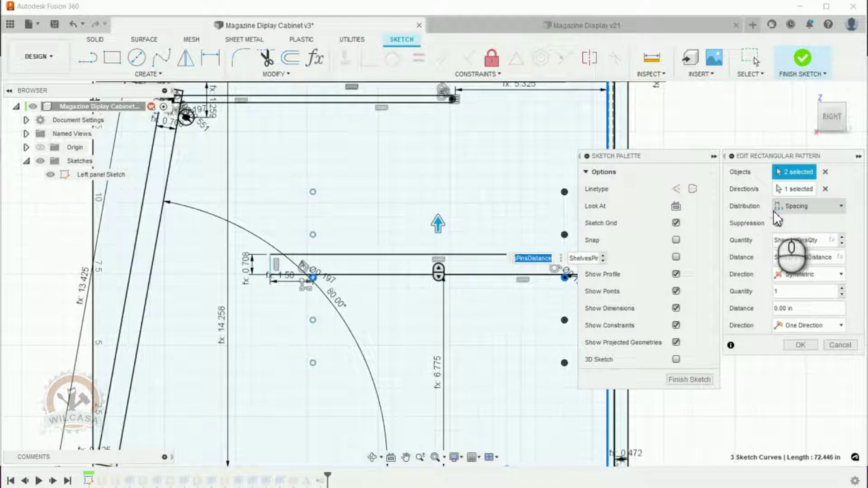
left_click(841, 345)
scroll(640, 258, "down", 3)
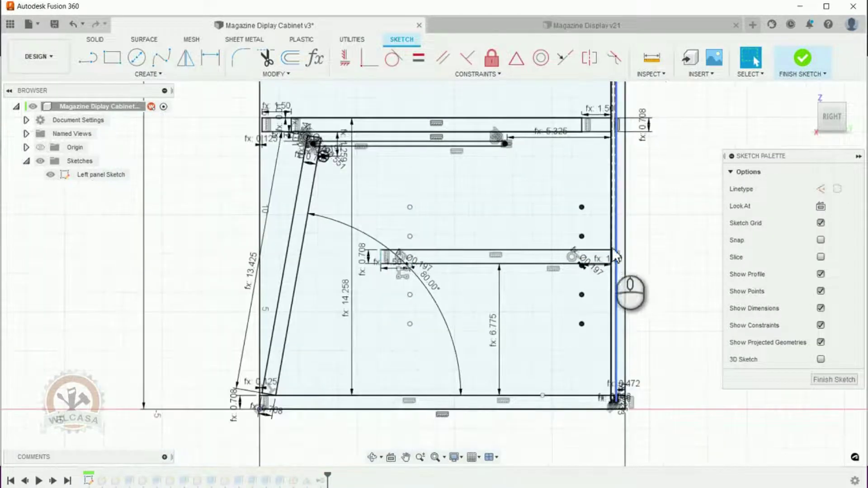
middle_click_drag(473, 250, 477, 259)
middle_click_drag(360, 315, 404, 308)
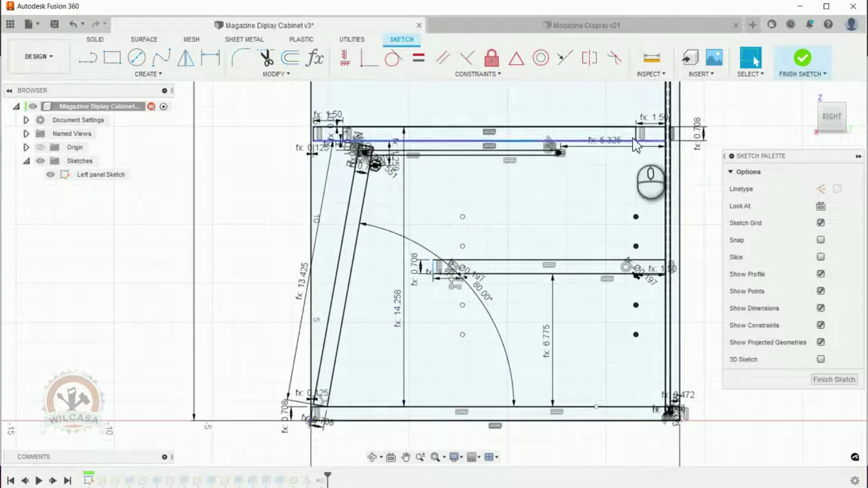
- Inspect the fixed shelf's lines and the DistanceBetweenShelves expression on its height dimension, leaving the dimension as it is
left_click(329, 131)
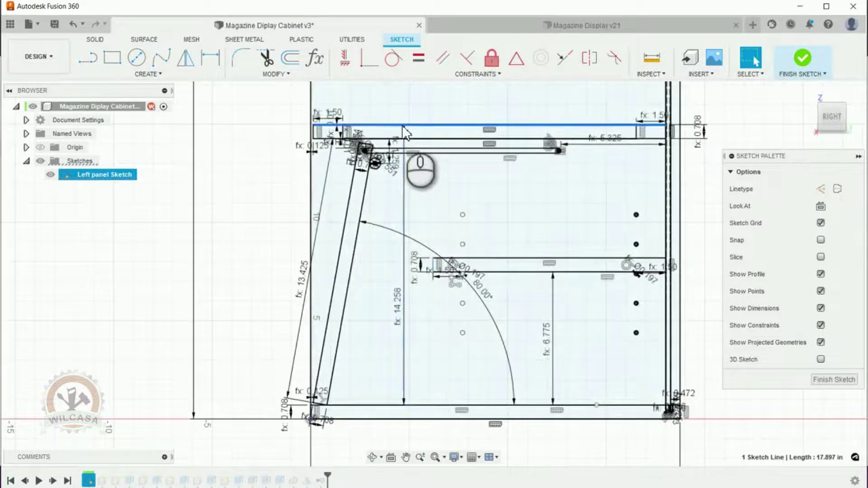
scroll(404, 131, "up", 2)
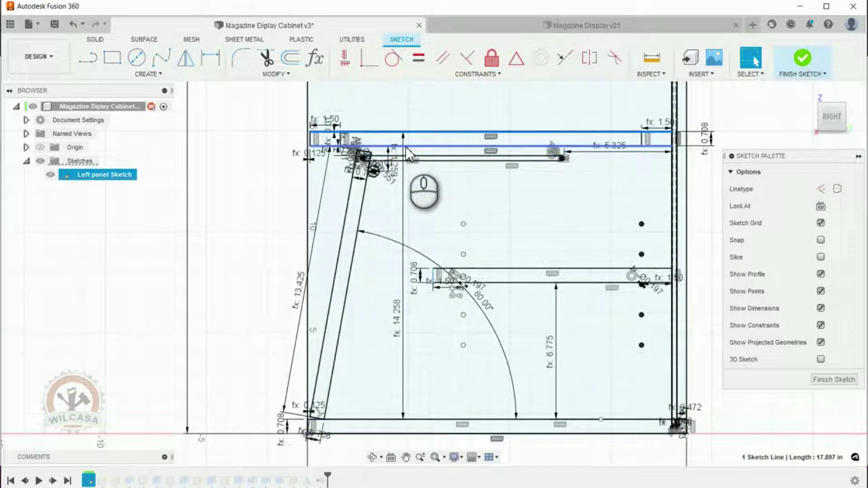
scroll(406, 147, "down", 1)
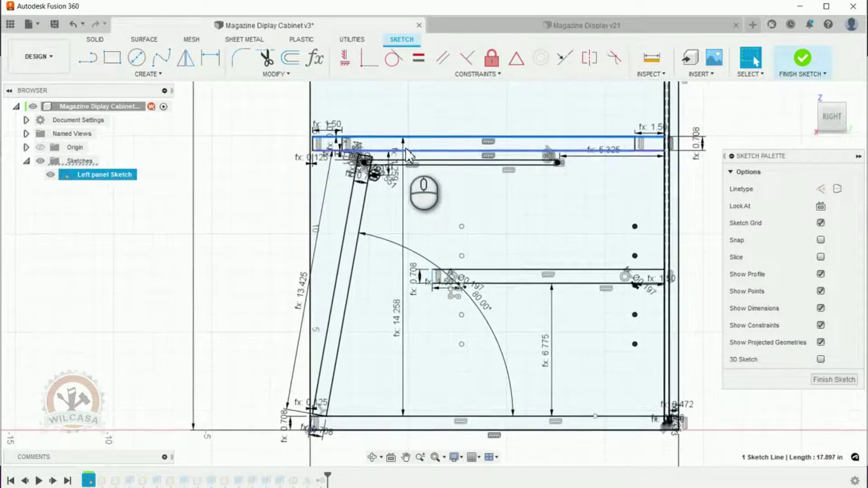
double_click(399, 317)
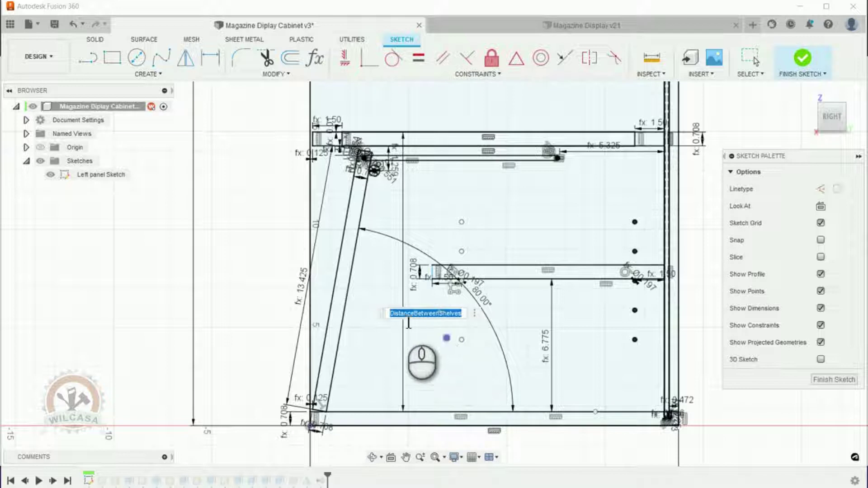
key("Return")
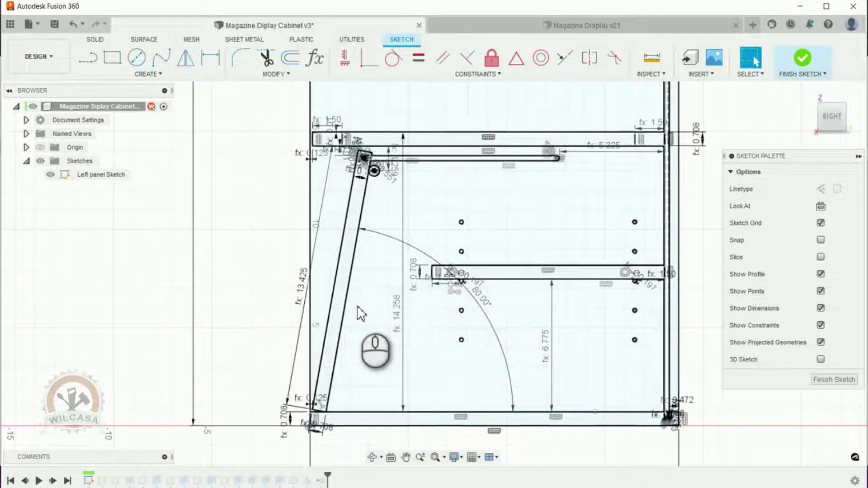
- Examine the full height of the left panel sketch, from the top panel down to the lower compartment
scroll(388, 326, "down", 5)
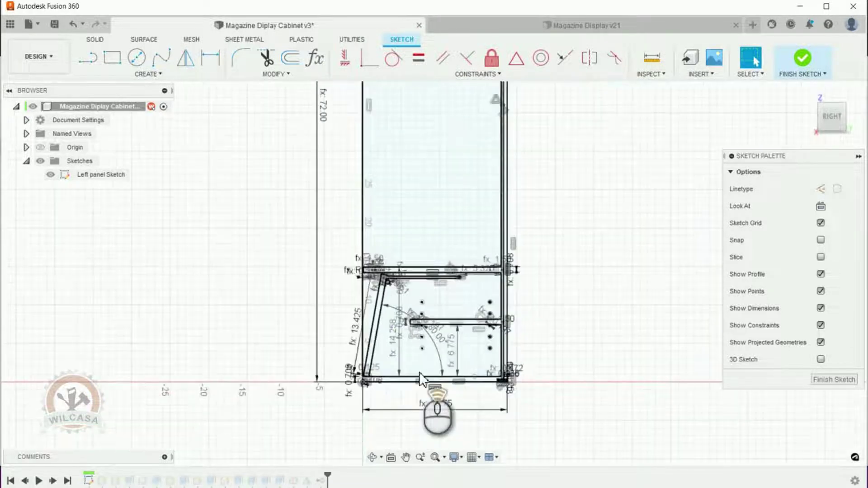
mouse_move(429, 186)
middle_mouse_down()
mouse_move(436, 176)
mouse_move(428, 109)
mouse_move(434, 206)
middle_mouse_up()
scroll(433, 209, "down", 3)
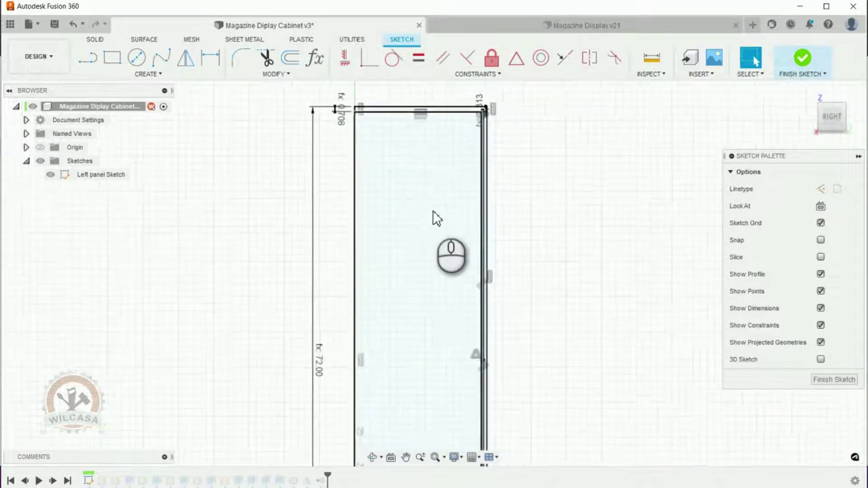
scroll(449, 256, "down", 6)
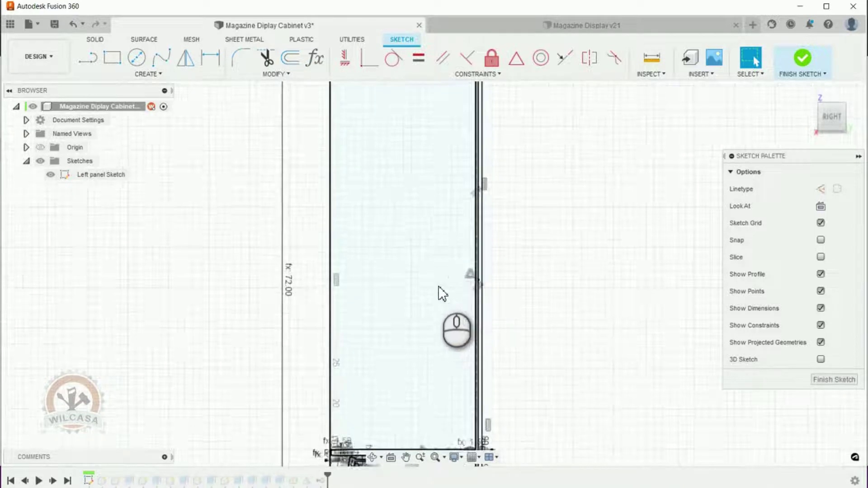
scroll(417, 359, "up", 1)
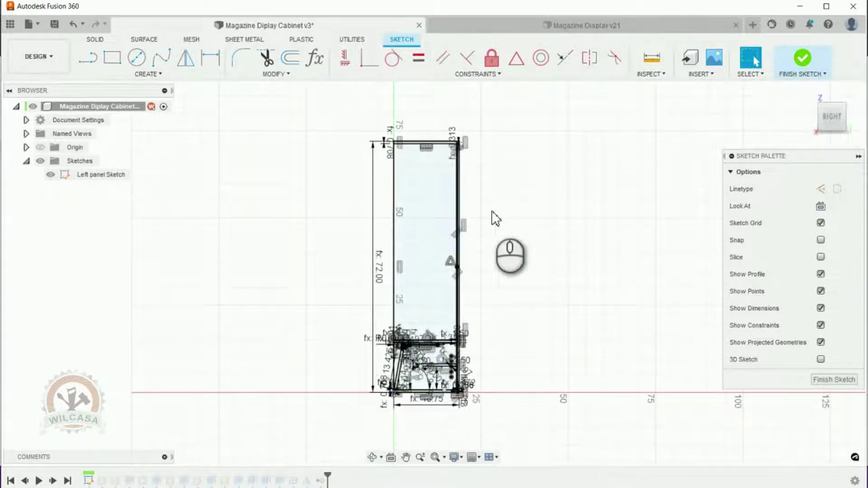
scroll(493, 219, "up", 2)
scroll(452, 475, "up", 2)
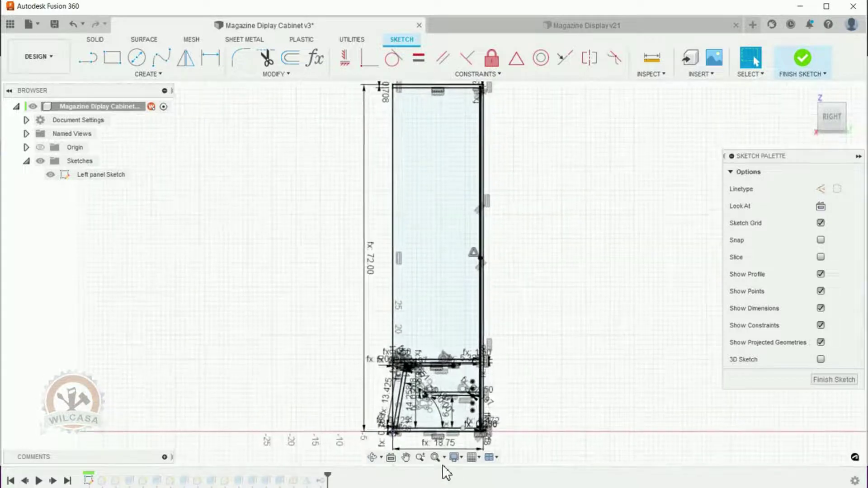
scroll(429, 440, "up", 2)
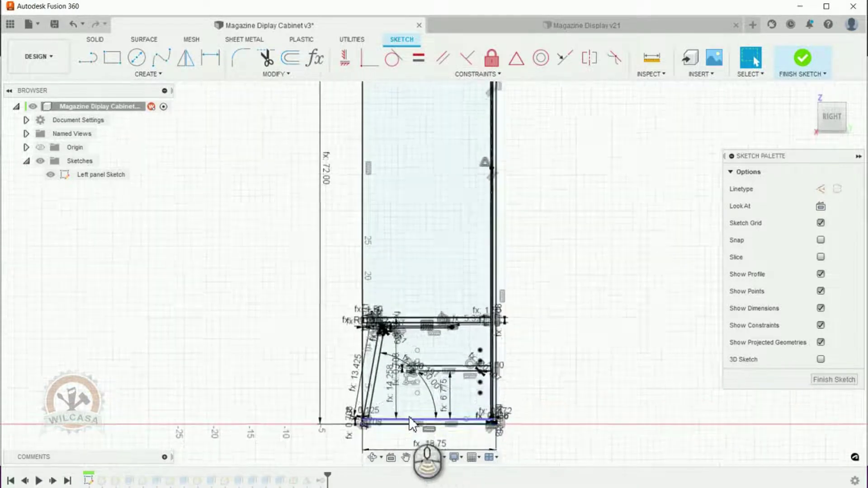
scroll(399, 337, "up", 1)
scroll(401, 348, "down", 3)
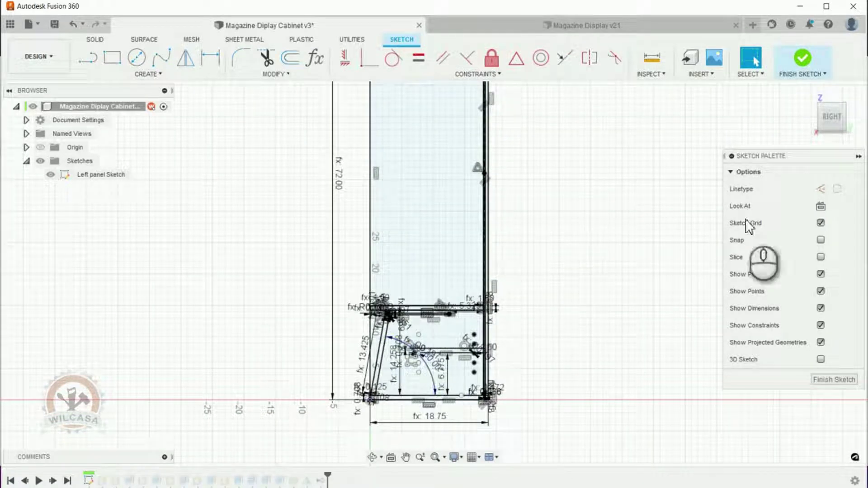
- Finish editing the left panel sketch and return to the home view, looking at the lower part of the case
left_click(854, 380)
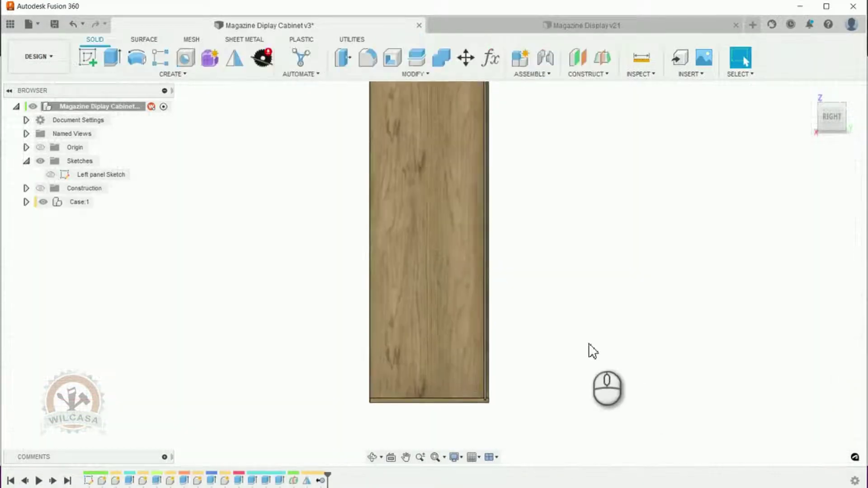
left_click(810, 92)
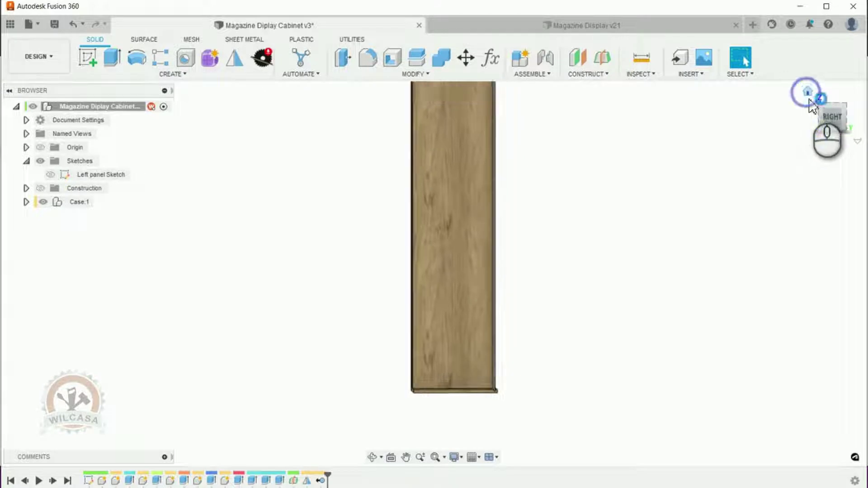
scroll(352, 409, "up", 6)
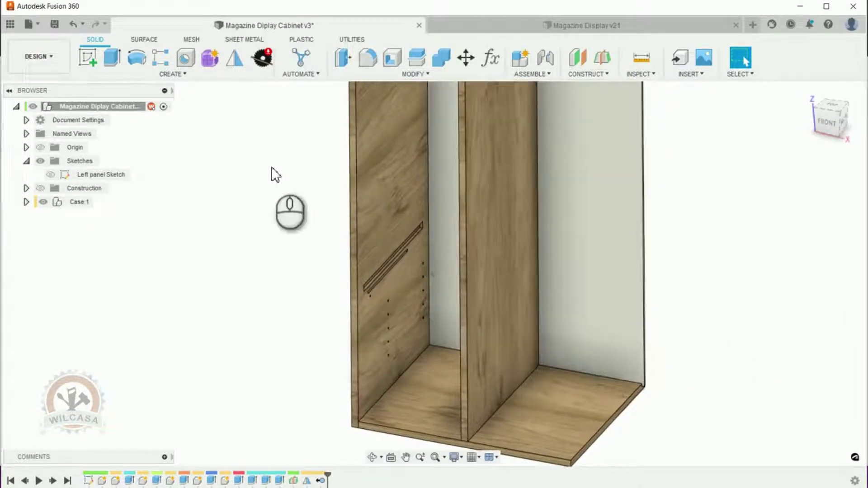
- Create an active internal standard component named Shelves under the top-level cabinet
left_click(526, 58)
double_click(752, 224)
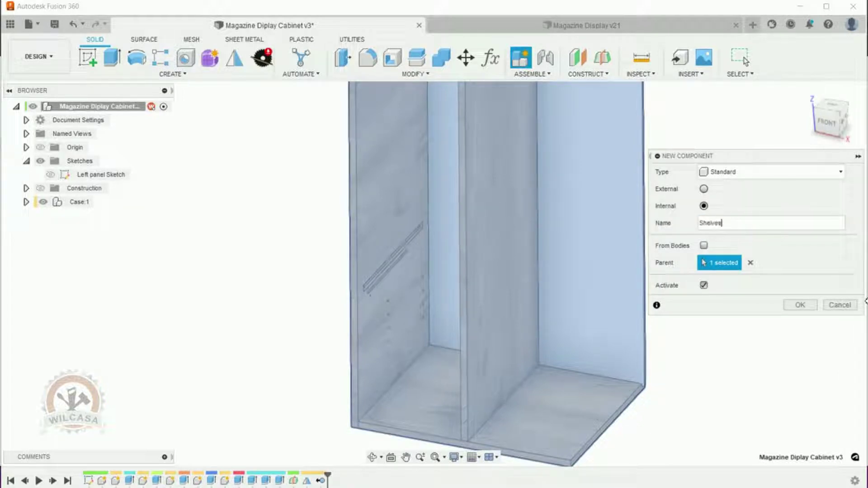
left_click(801, 306)
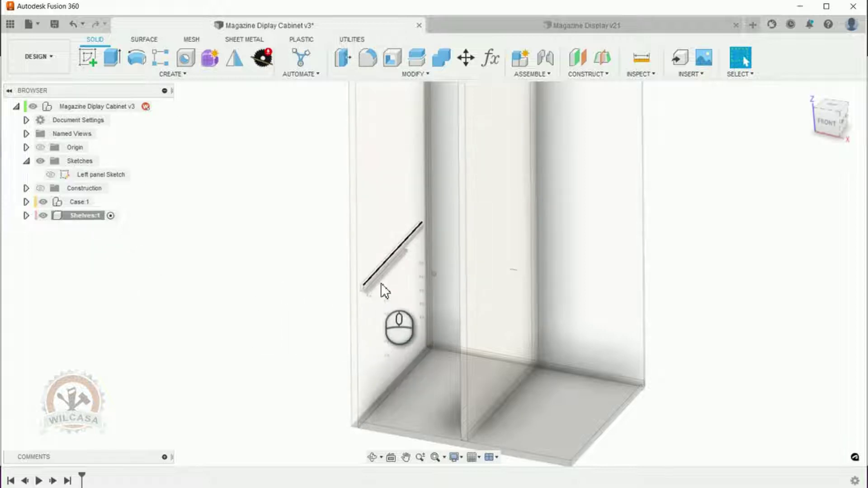
- Examine the shelf groove, the slot below it and the pin holes on the inside of the left panel
scroll(380, 283, "up", 5)
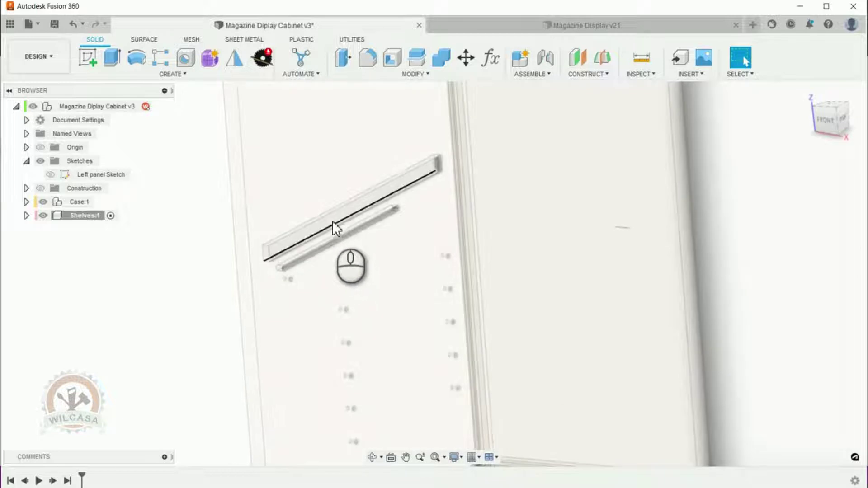
scroll(394, 266, "down", 2)
scroll(425, 274, "down", 4)
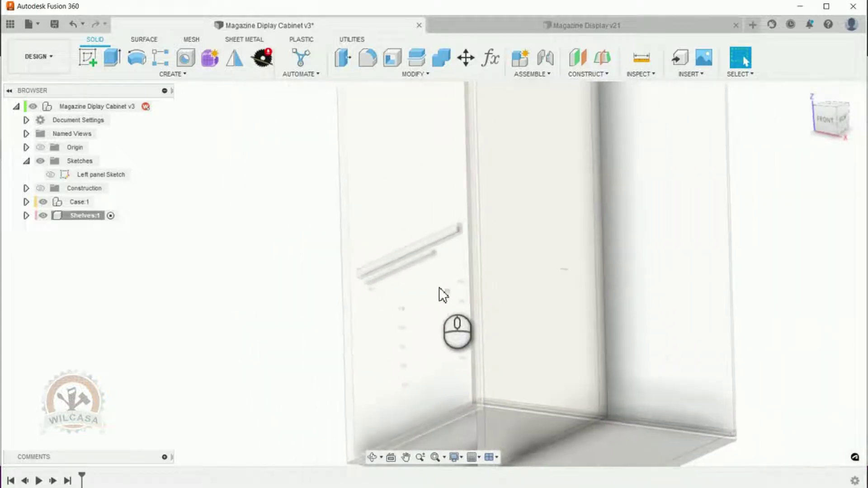
scroll(519, 210, "up", 1)
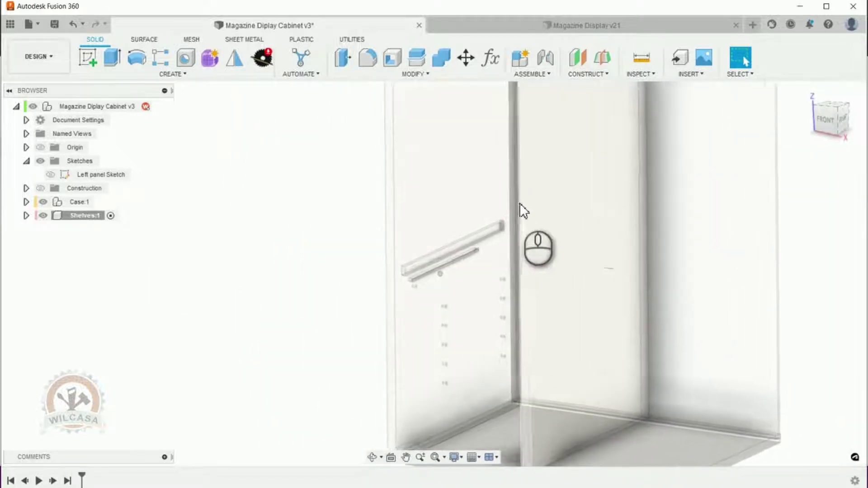
scroll(323, 101, "up", 2)
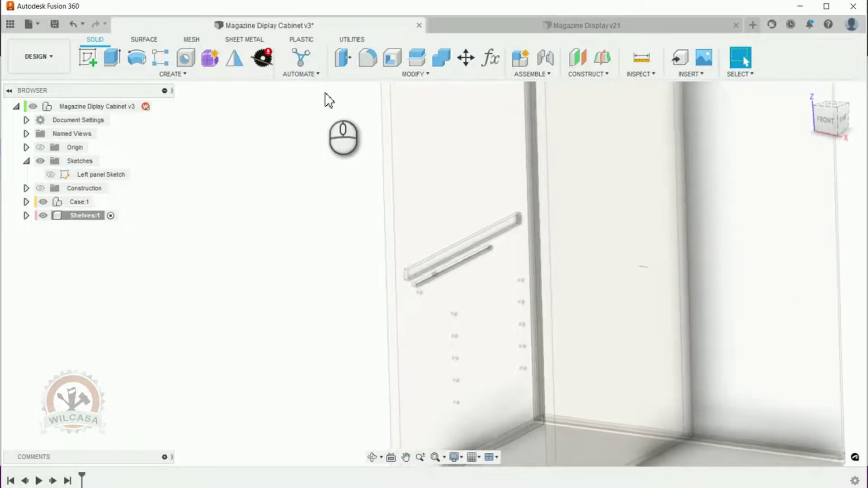
scroll(368, 142, "down", 2)
scroll(479, 249, "down", 2)
scroll(481, 250, "down", 3)
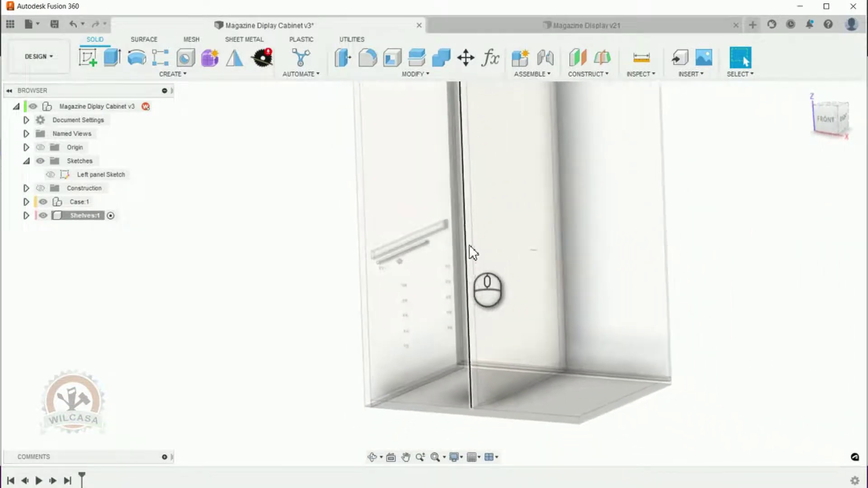
middle_click_drag(448, 255, 503, 298, "shift")
scroll(502, 292, "up", 2)
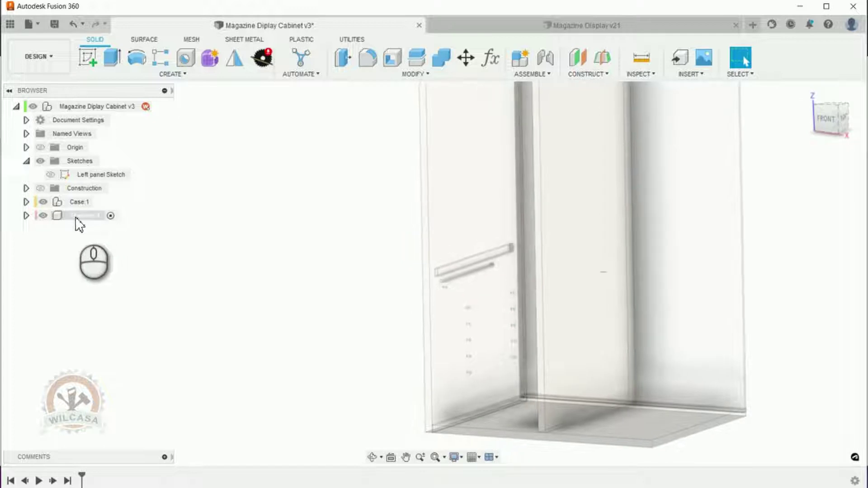
- Show the Left panel Sketch and hide the Case component
left_click(51, 177)
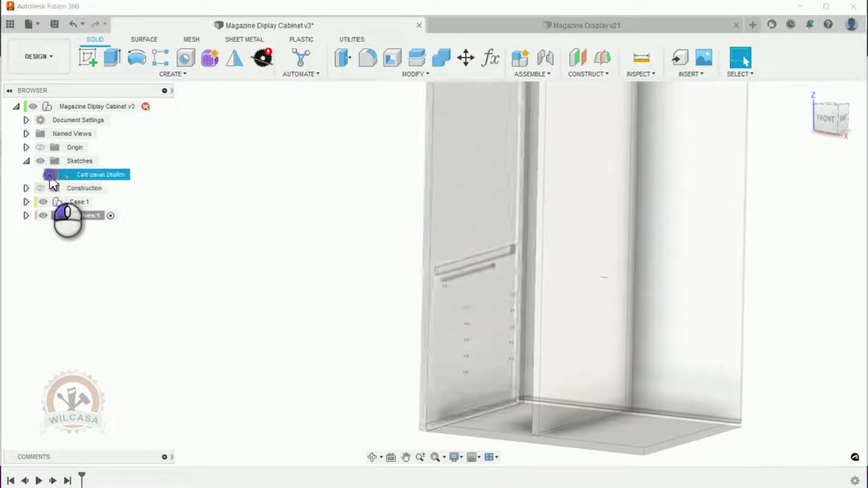
left_click(50, 175)
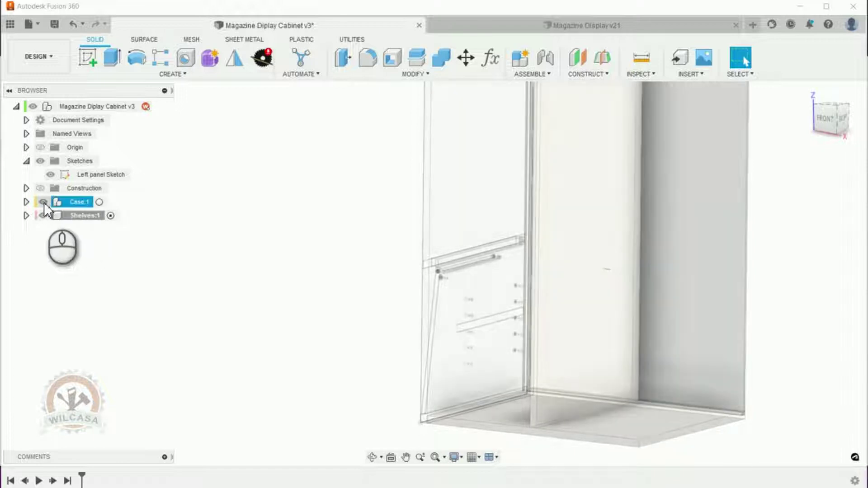
left_click(43, 202)
- Start an Extrude with the fixed shelf's three adjoining profiles: the long middle one and both short end pieces
scroll(530, 258, "up", 10)
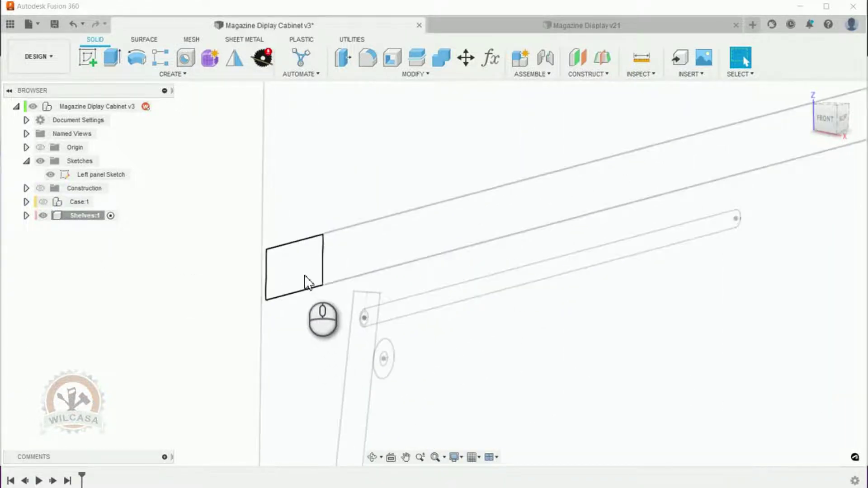
left_click(304, 275)
left_click(375, 257)
scroll(357, 260, "down", 5)
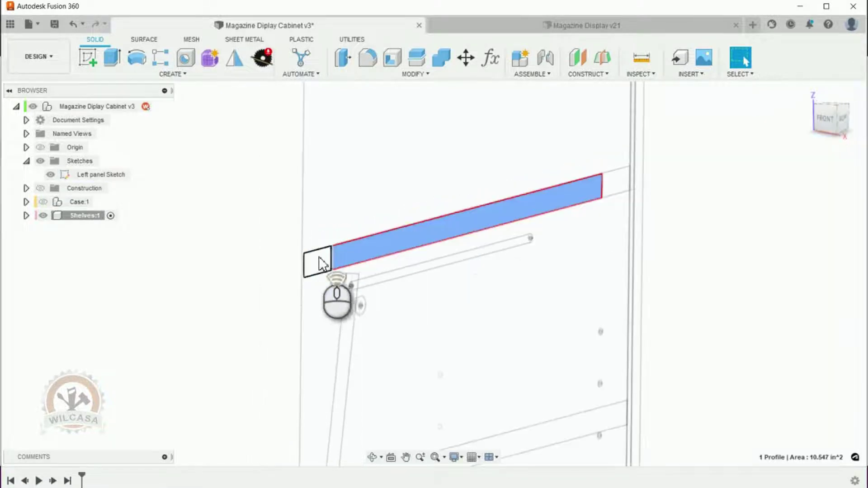
left_click(110, 58)
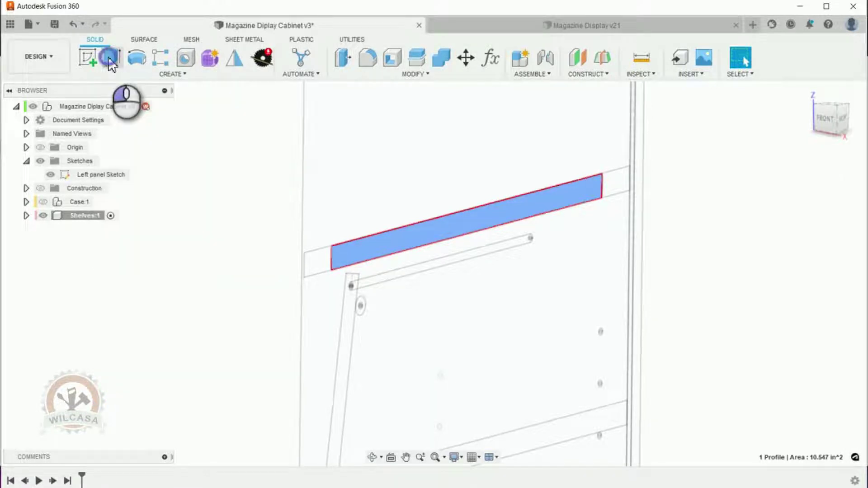
left_click(322, 265)
left_click(616, 190)
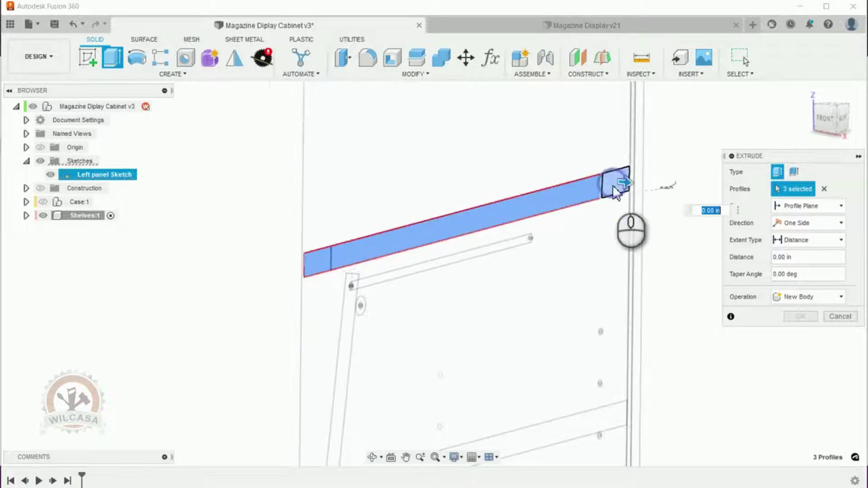
scroll(609, 183, "up", 5)
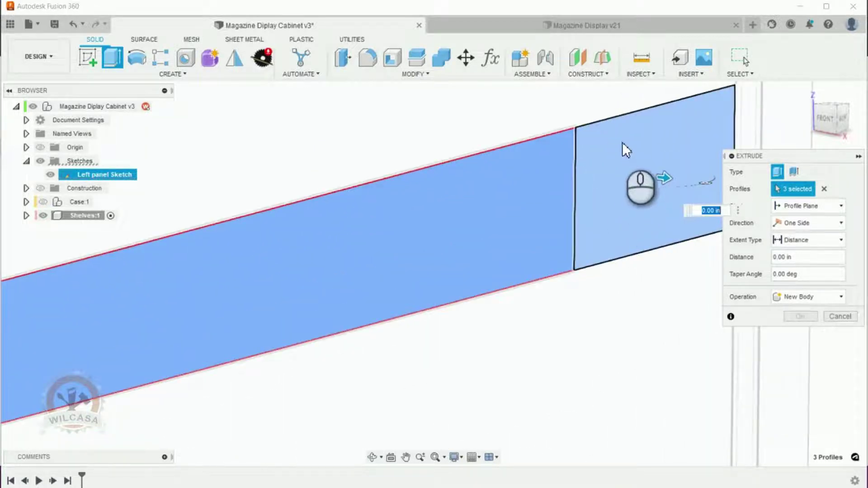
scroll(624, 145, "down", 5)
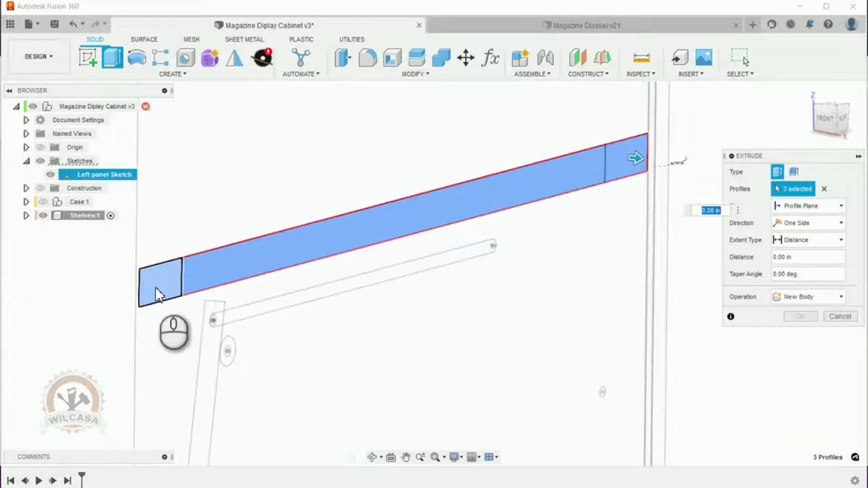
scroll(565, 216, "down", 4)
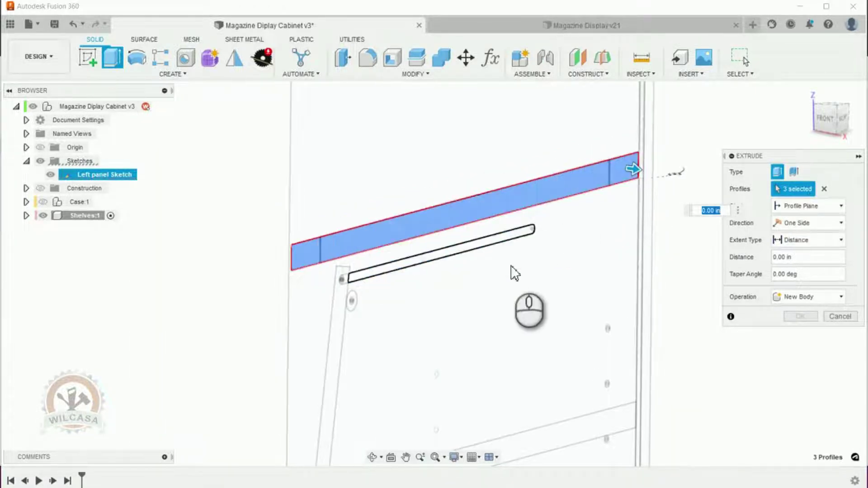
scroll(515, 273, "down", 4)
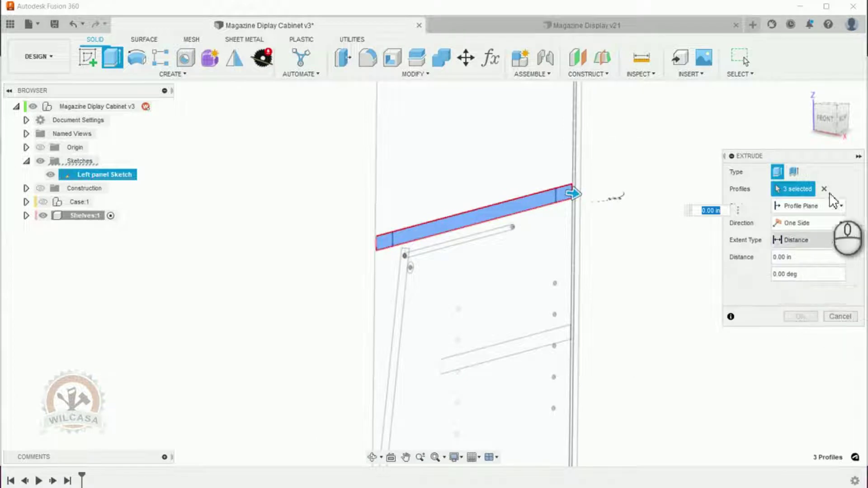
- Start the fixed shelf's extrusion from an offset equal to CabinetMaterialThickness
left_click(843, 207)
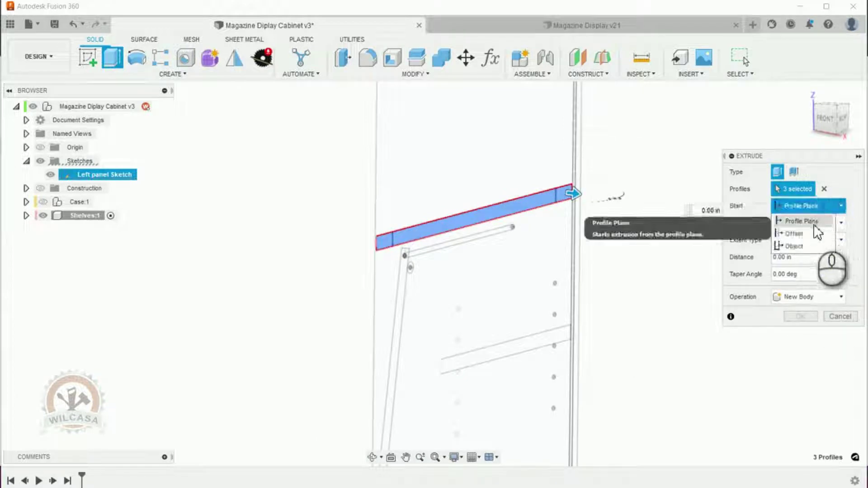
left_click(807, 234)
left_click(792, 223)
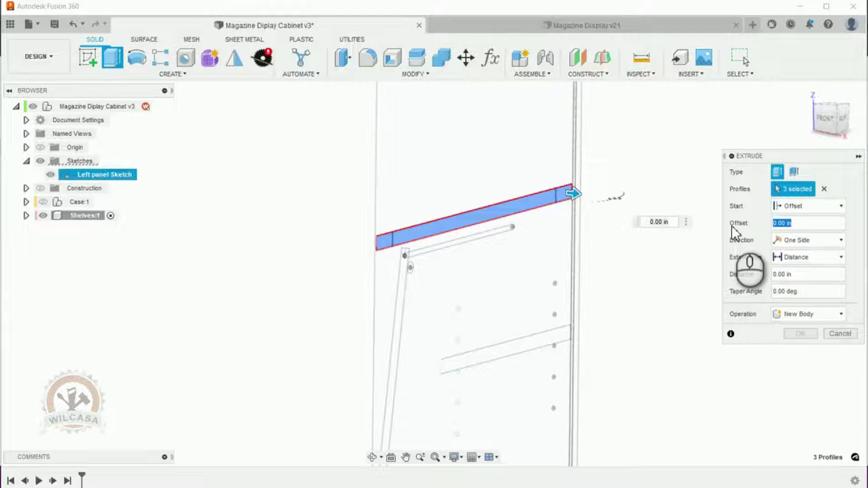
type("CabinetMaterialThickness")
key("Return")
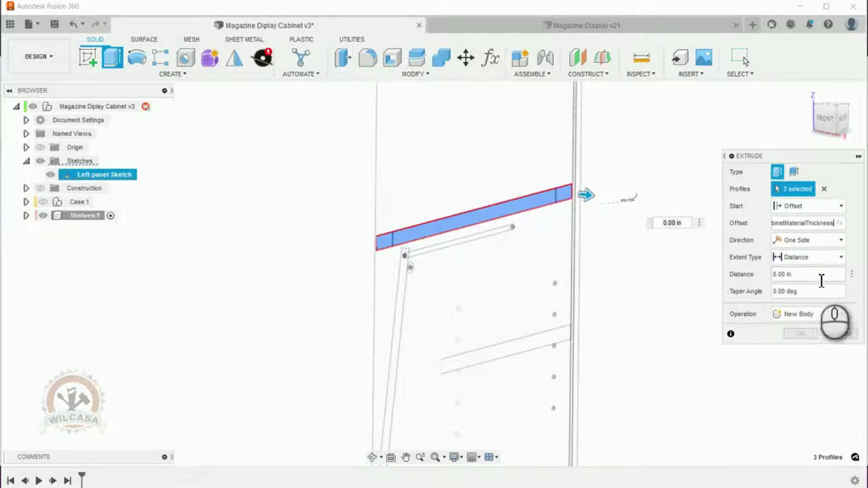
- Extrude the fixed shelf one-sided by (HorizontalOpening + CabinetMaterialThickness) / 2 as a new component
left_click(797, 276)
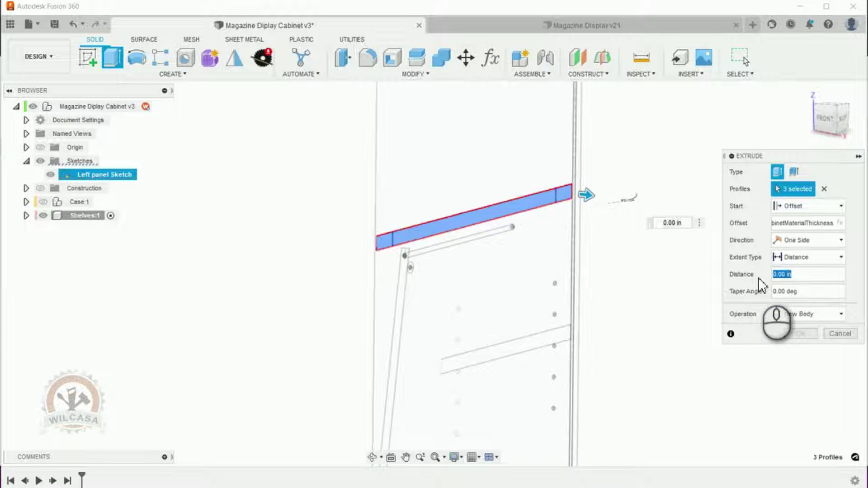
key("BackSpace")
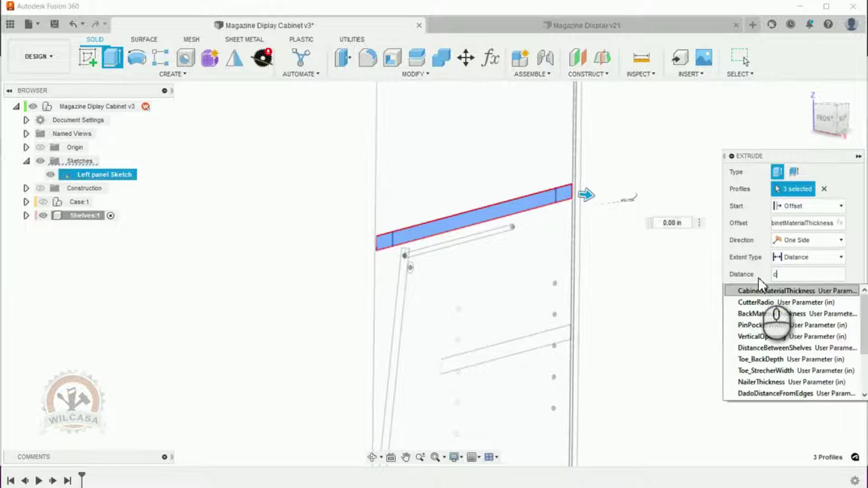
type("h")
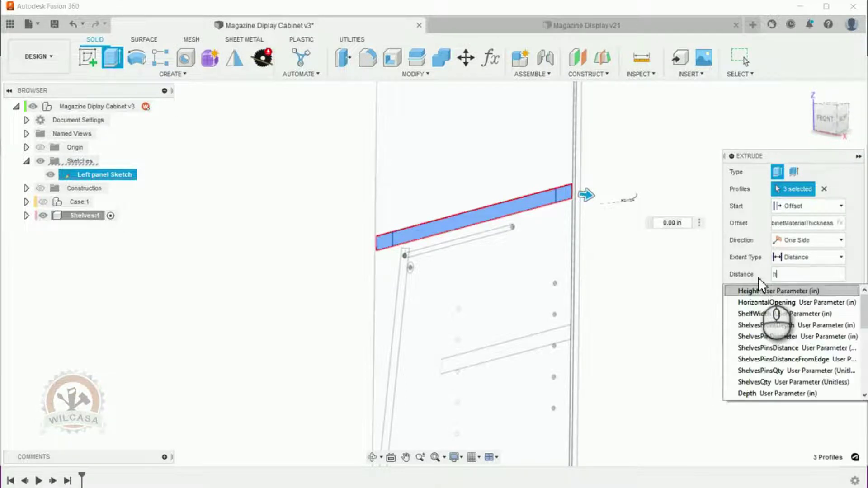
key("BackSpace")
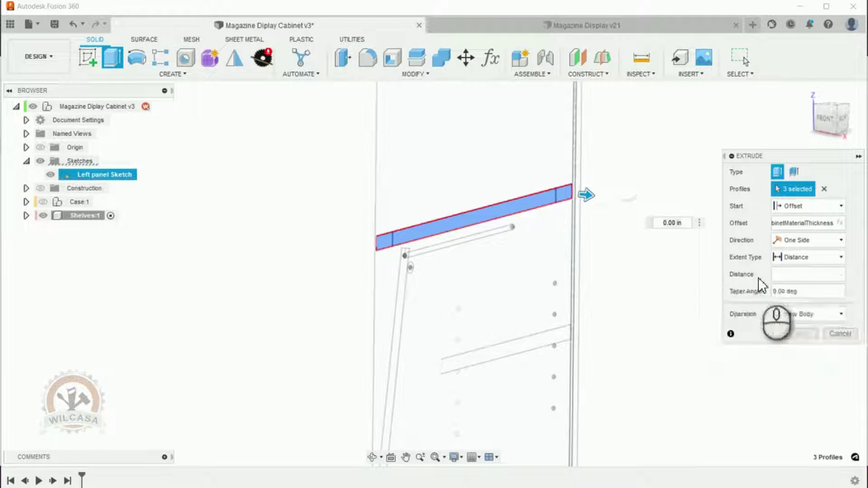
type("(HorizontalOpening")
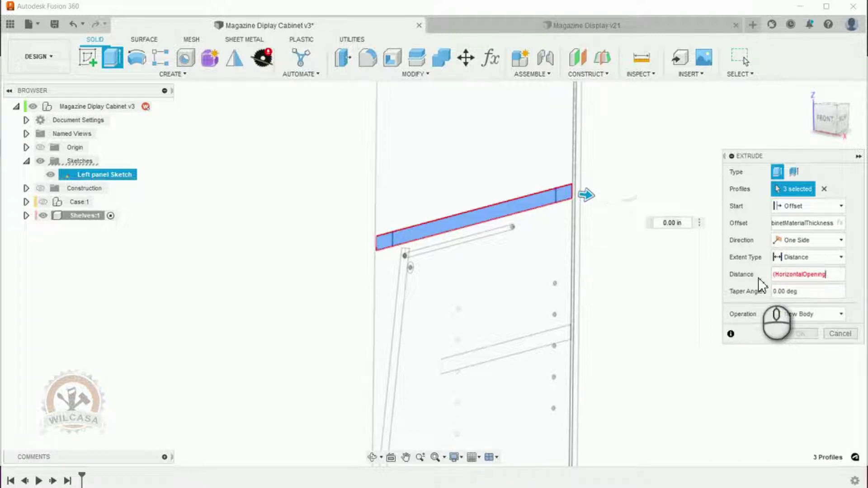
type("+CabinetMaterialThickness")
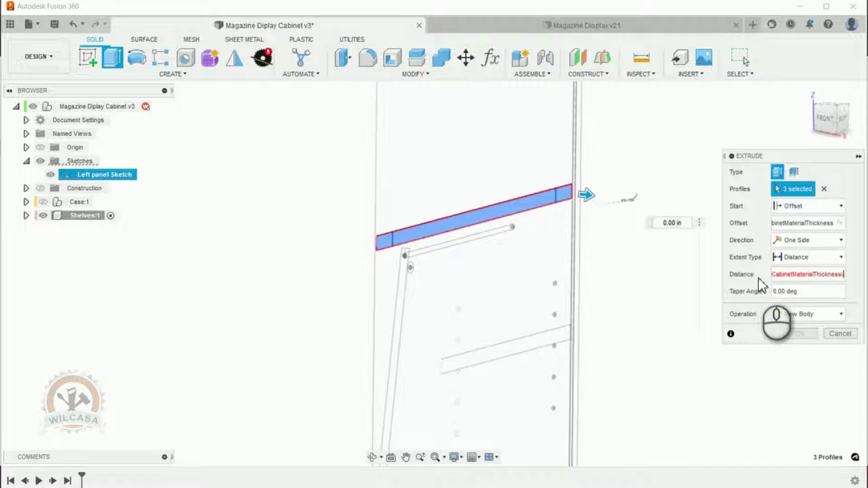
type(")")
key("Return")
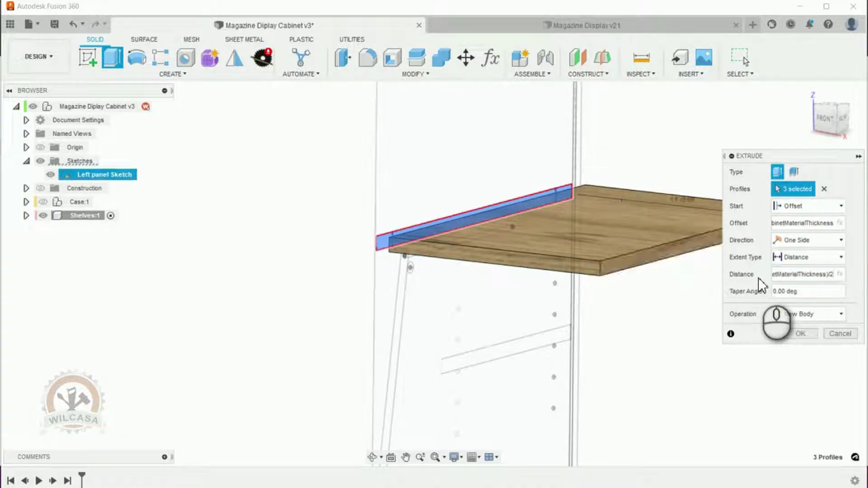
left_click(808, 317)
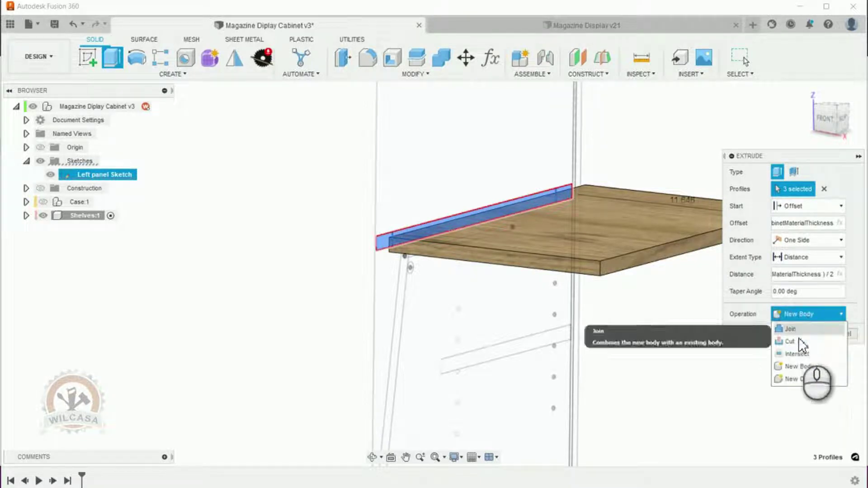
left_click(808, 380)
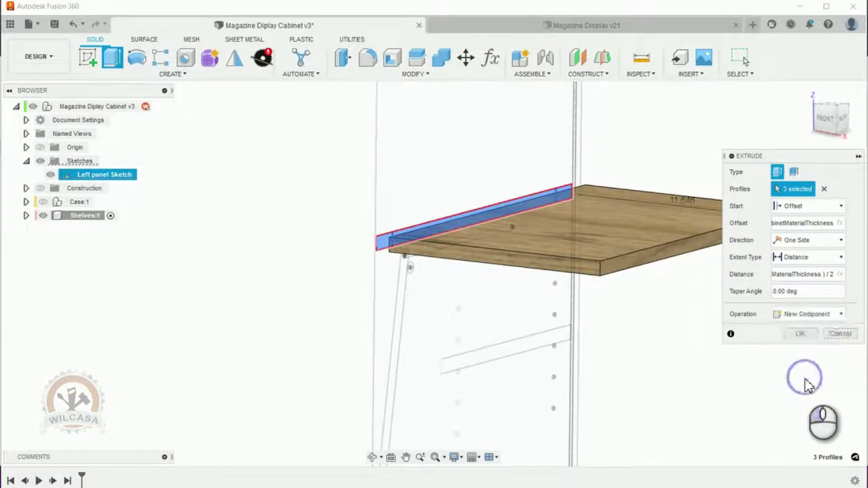
left_click(799, 334)
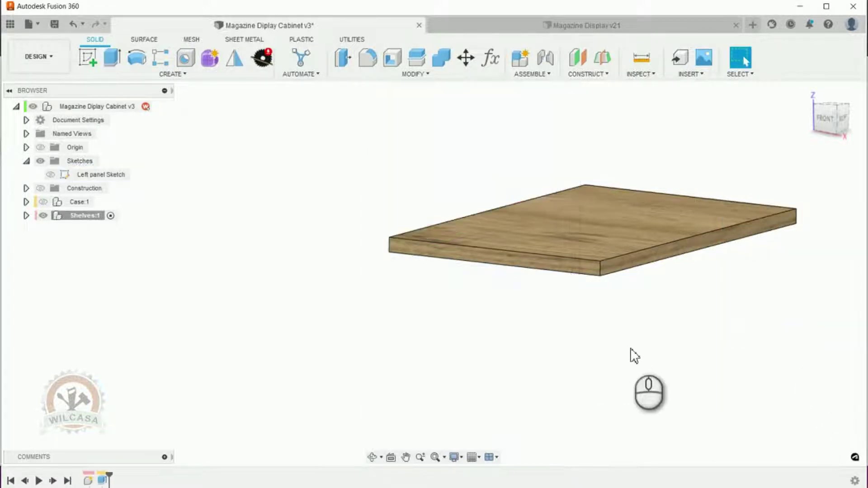
- Show the Case component and examine how the fixed shelf's ends sit between the left panel and the divider
scroll(533, 362, "down", 4)
left_click(43, 202)
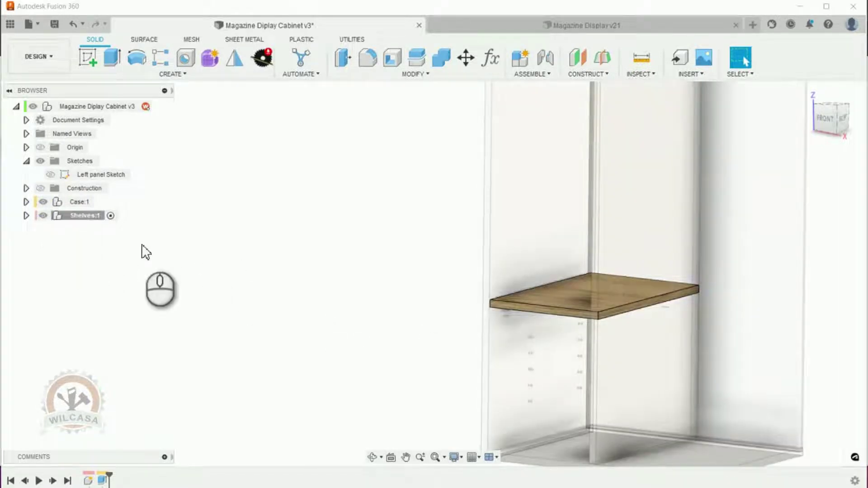
middle_click_drag(430, 324, 604, 333, "shift")
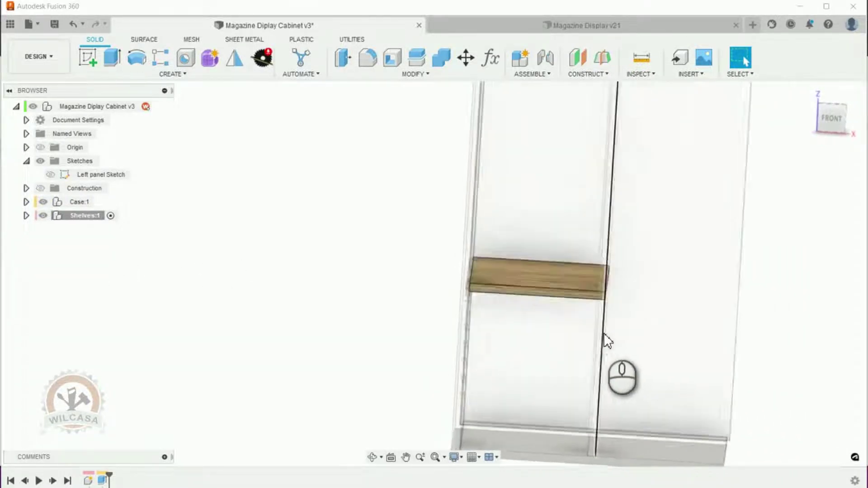
scroll(537, 279, "up", 3)
scroll(500, 256, "up", 7)
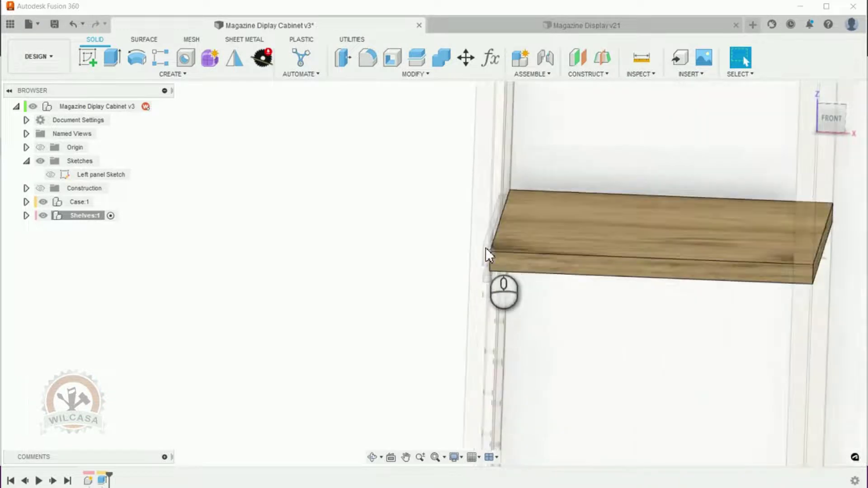
scroll(555, 288, "down", 6)
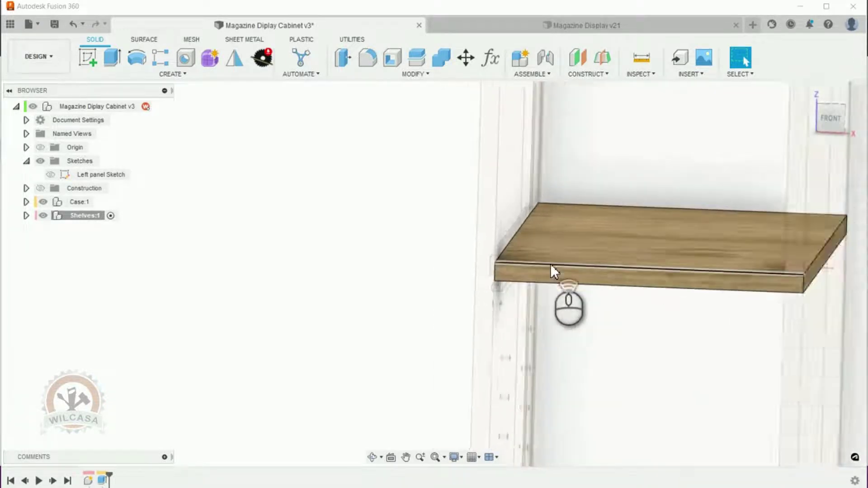
middle_click_drag(619, 245, 230, 393, "shift")
scroll(716, 232, "up", 5)
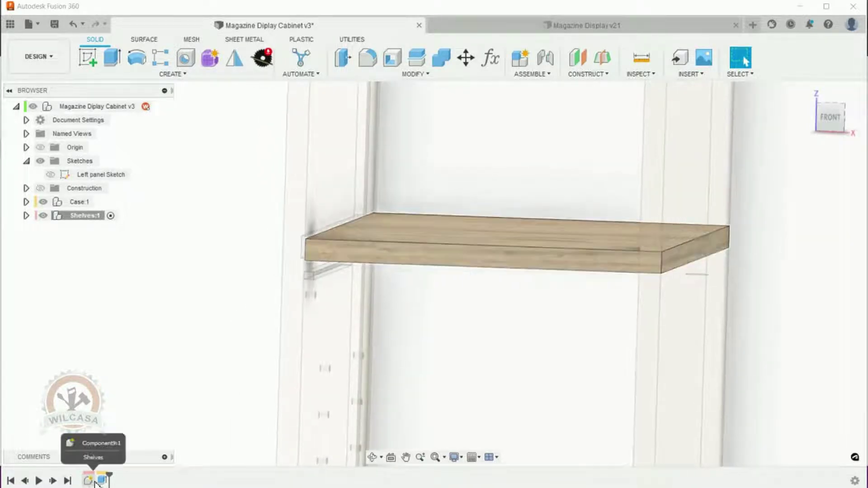
- Edit the fixed shelf's extrusion so its distance is (HorizontalOpening - CabinetMaterialThickness) / 2
left_click(86, 226)
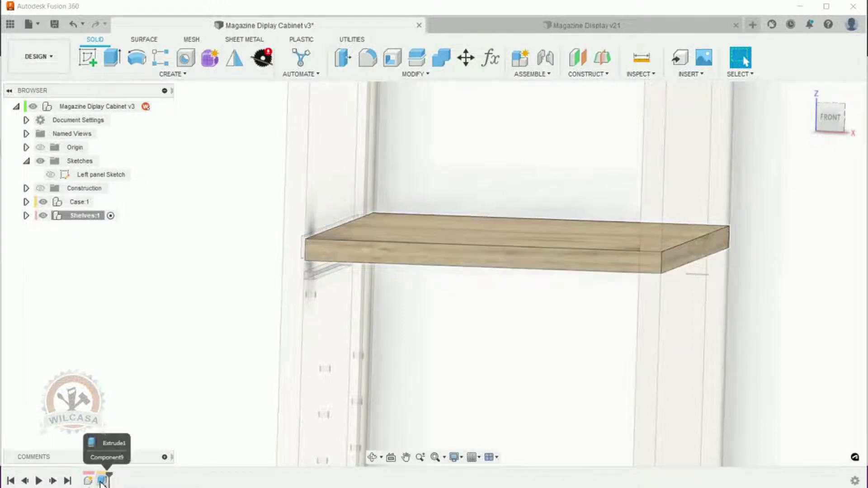
left_click(102, 481)
right_click(102, 482)
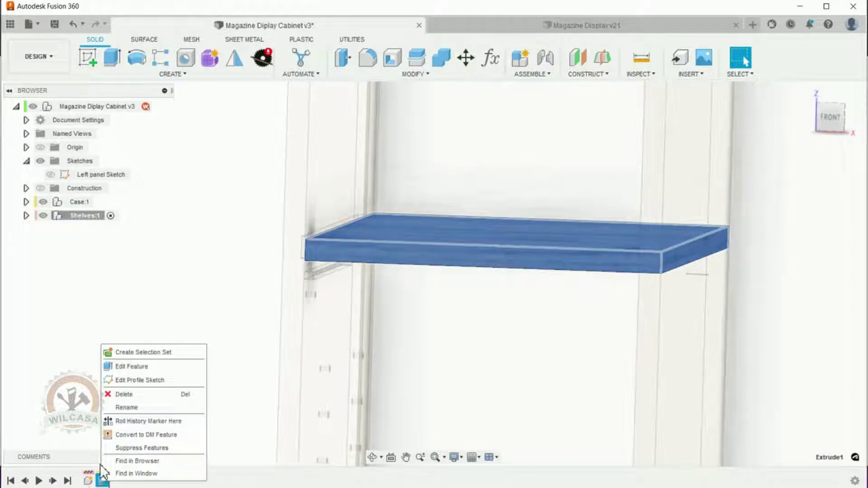
left_click(131, 367)
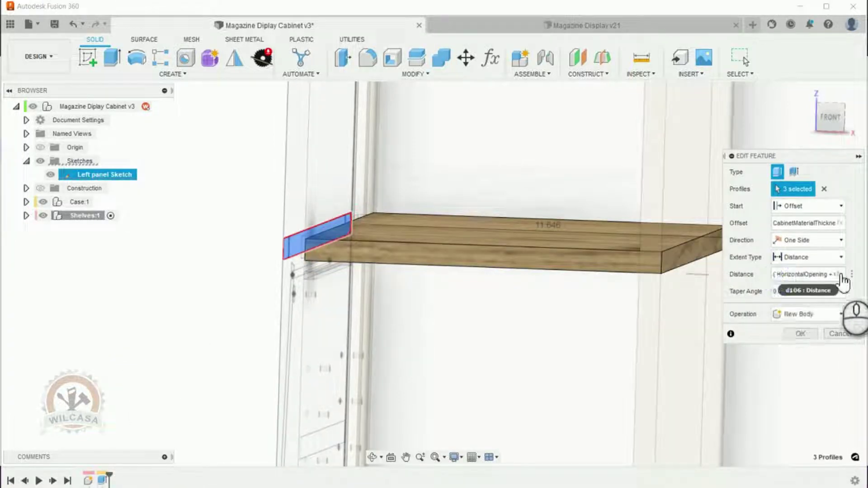
left_click(818, 272)
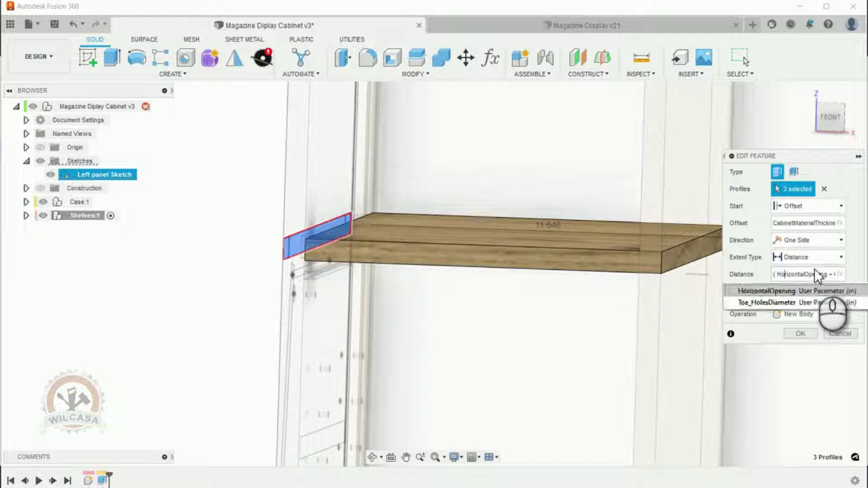
key("Right")
key("Right")
key("Right")
key("Right")
key("Right")
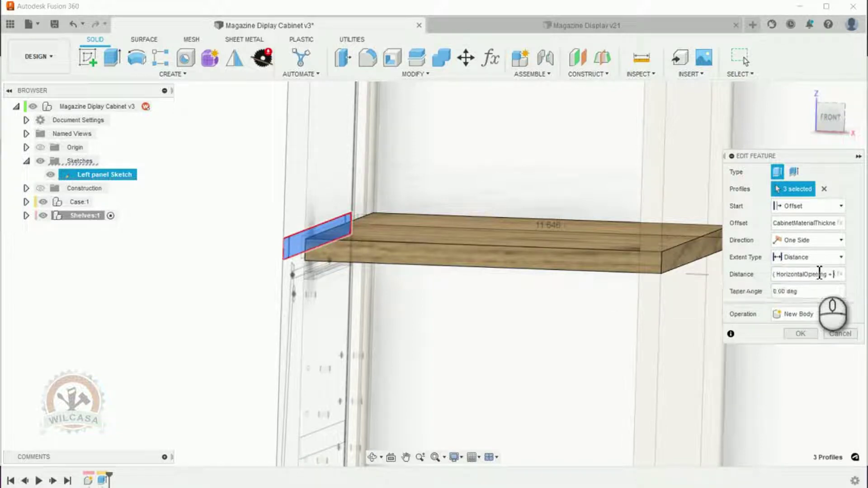
type("+ CabinetMateri")
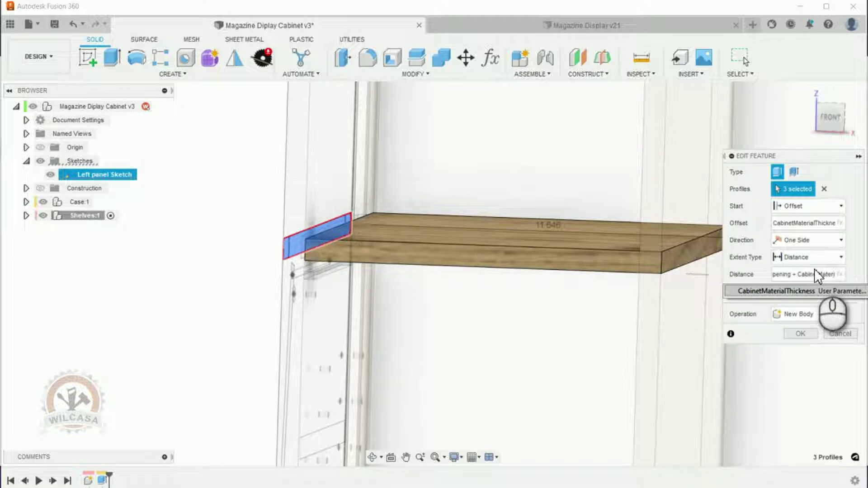
key("Left")
key("Left")
key("Left")
key("Left")
key("Left")
key("Left")
key("Left")
key("Left")
key("Left")
key("Left")
key("Left")
key("Left")
key("Left")
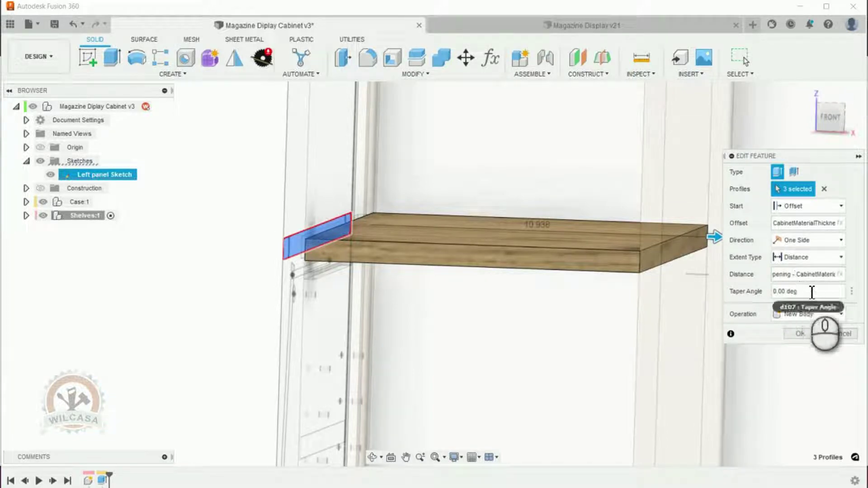
left_click(805, 274)
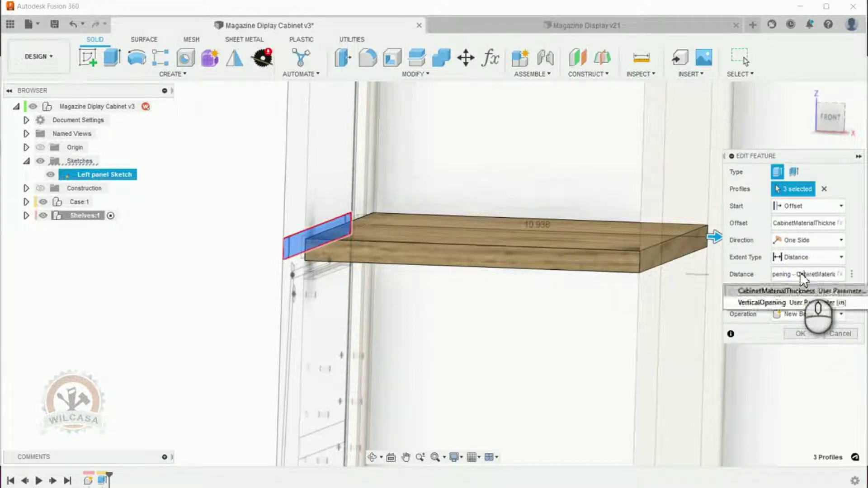
key("Right")
key("Right")
key("Right")
key("Right")
key("Right")
key("Right")
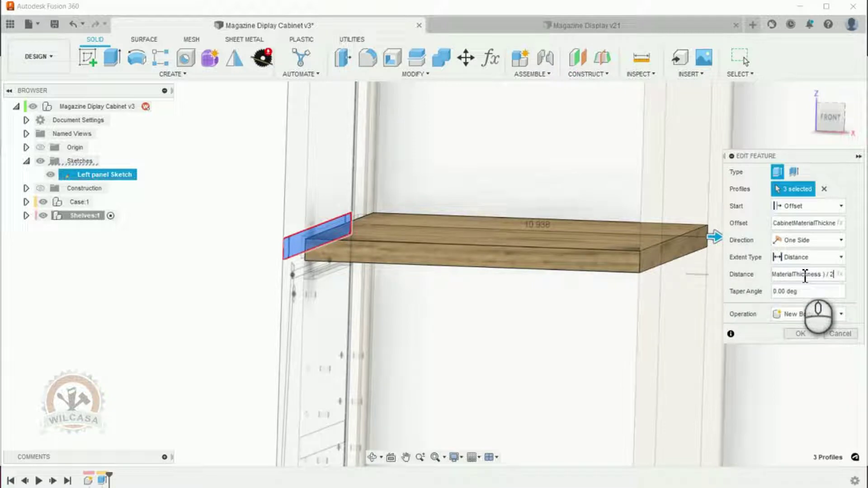
left_click(801, 335)
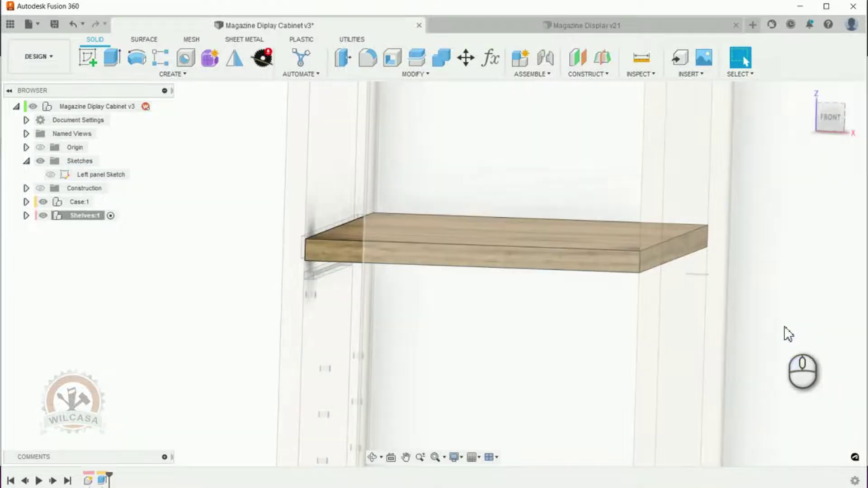
- Examine both ends of the fixed shelf against the left panel, its groove and the divider
middle_click_drag(785, 334, 62, 220)
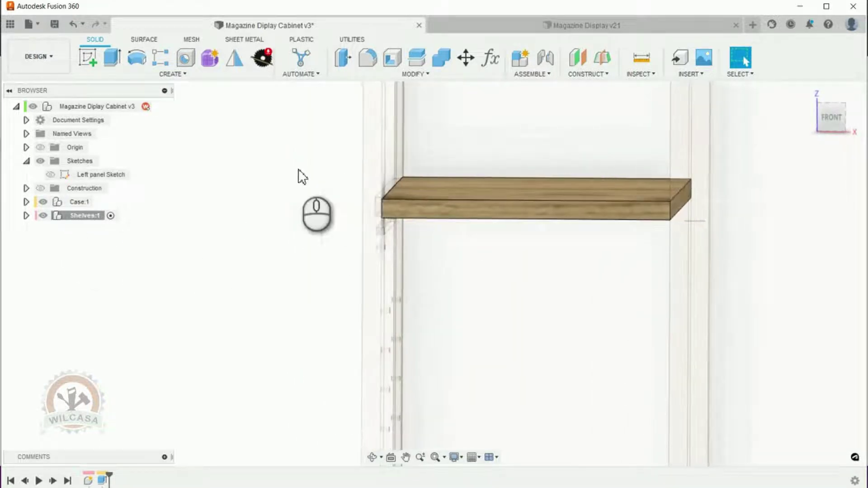
scroll(430, 210, "up", 5)
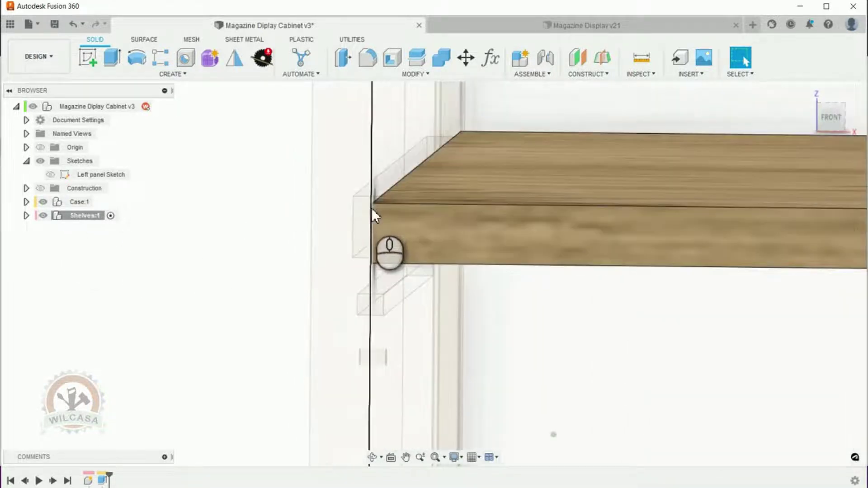
middle_click_drag(383, 207, 576, 236, "shift")
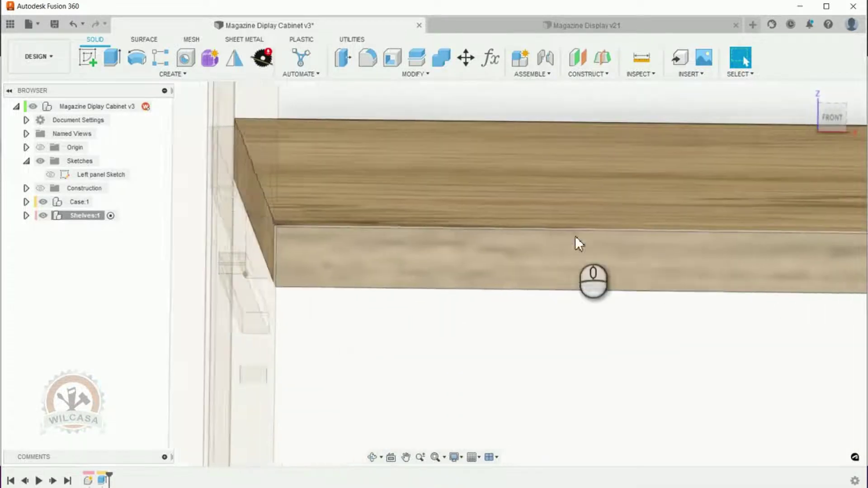
scroll(640, 229, "down", 8)
scroll(769, 238, "up", 5)
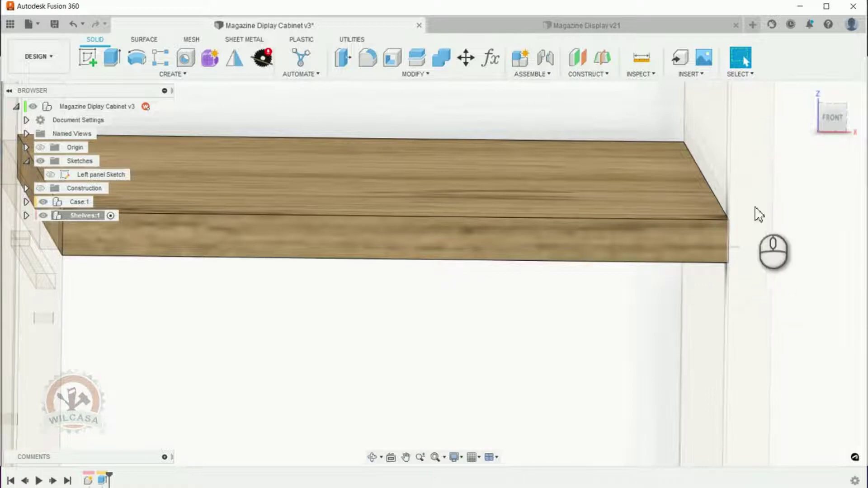
middle_click_drag(798, 248, 601, 165, "shift")
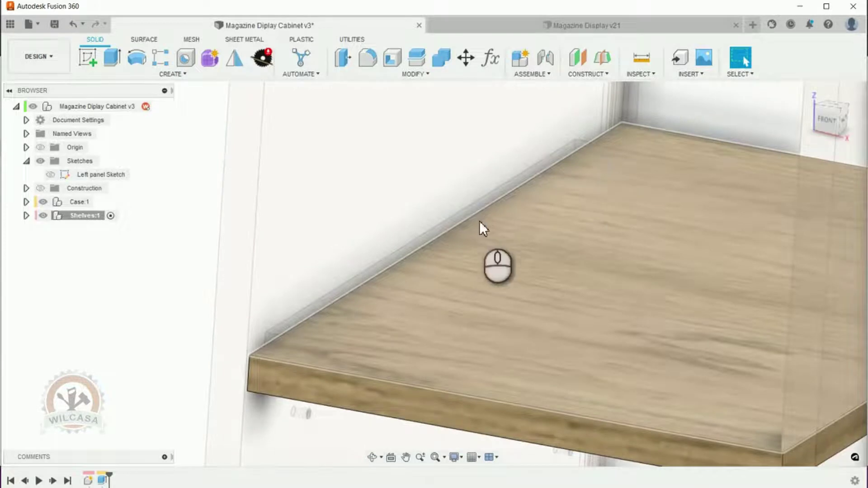
middle_click_drag(481, 226, 720, 182, "shift")
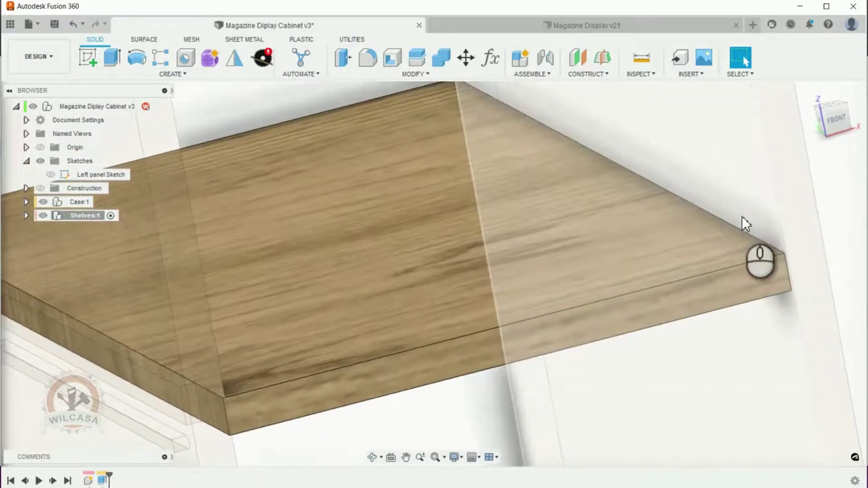
middle_click_drag(742, 216, 360, 194, "shift")
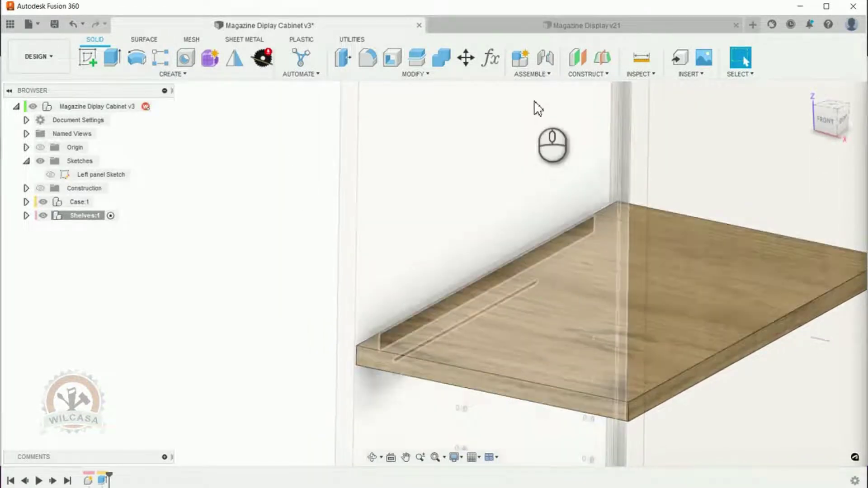
- Activate the Shelves component and start a sketch on the fixed shelf's left end face
middle_click_drag(536, 106, 554, 321, "shift")
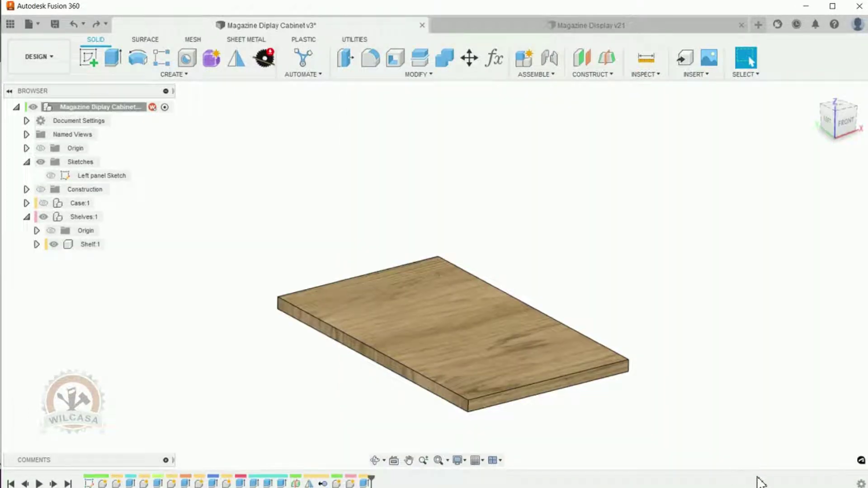
middle_click_drag(758, 478, 753, 481, "shift")
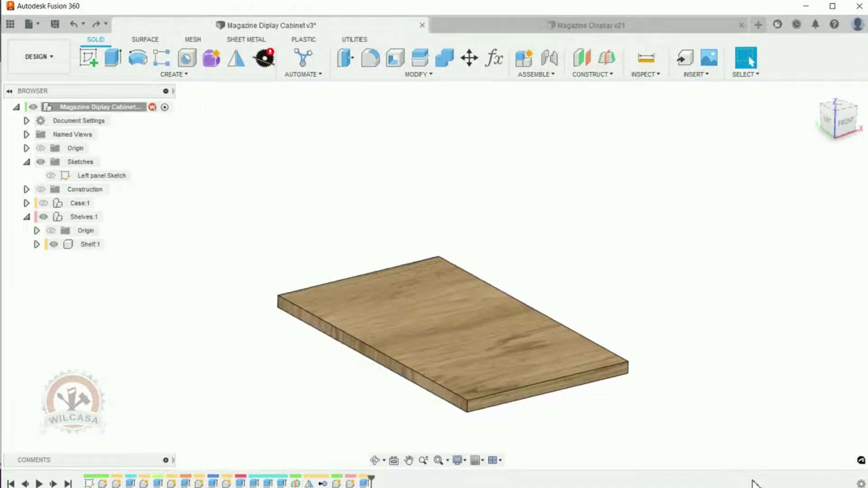
middle_click_drag(400, 372, 457, 381, "shift")
scroll(523, 355, "up", 4)
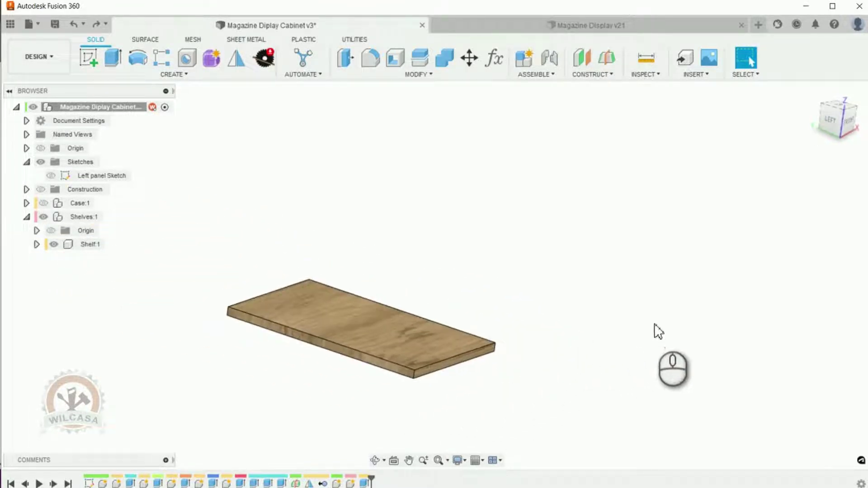
left_click(845, 118)
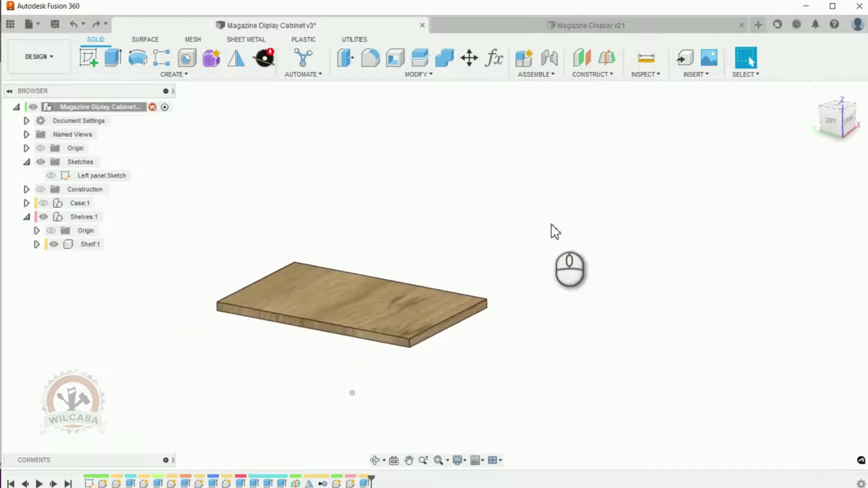
scroll(438, 305, "down", 4)
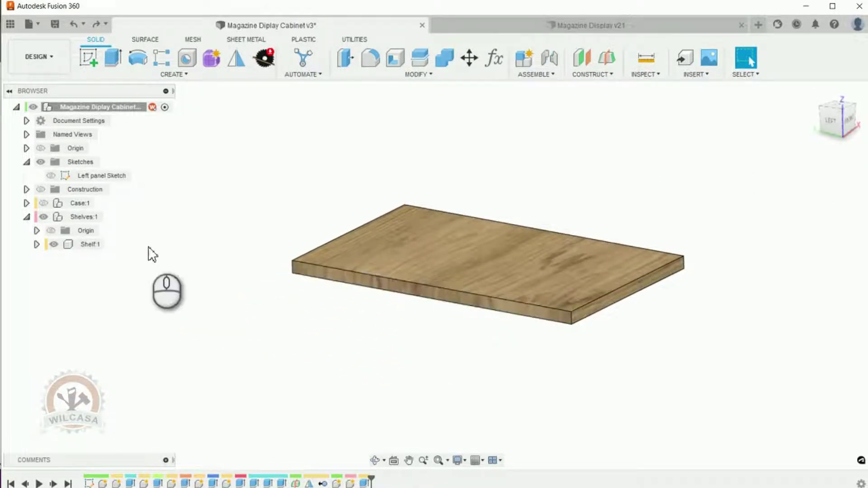
left_click(110, 217)
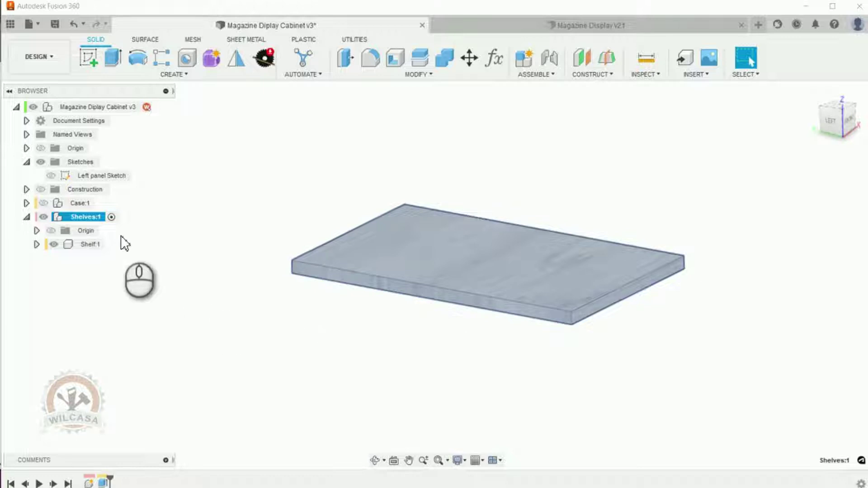
left_click(87, 59)
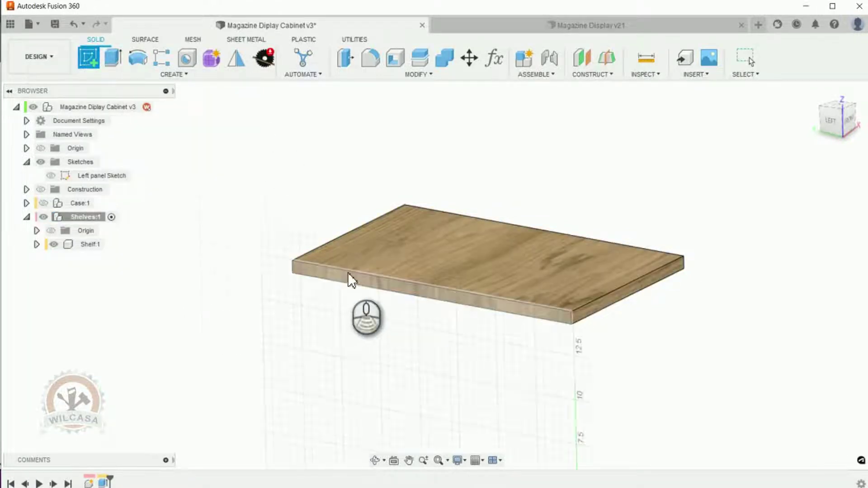
scroll(362, 276, "up", 3)
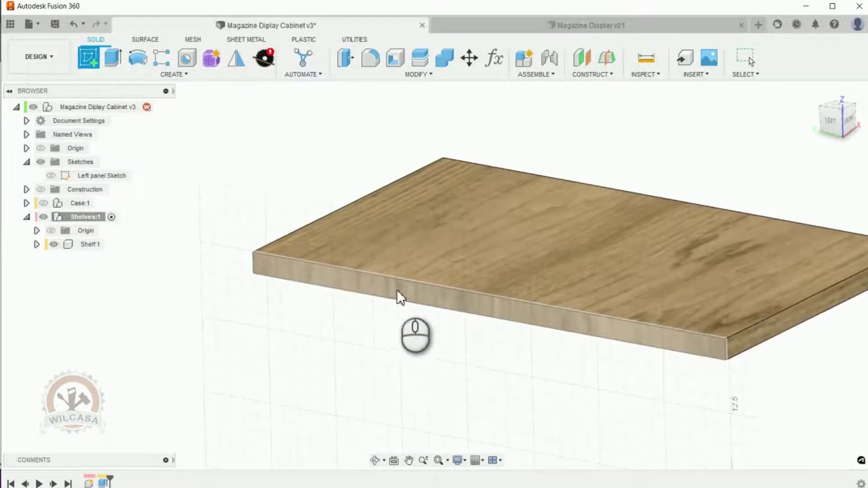
left_click(476, 307)
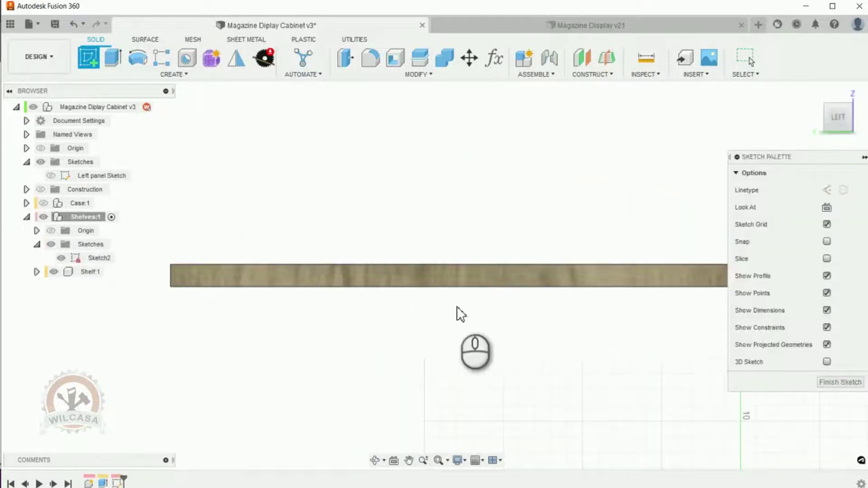
- Sketch a two-point rectangle spanning the shelf end's full thickness, inset from the front and rear edges
scroll(602, 242, "down", 5)
scroll(589, 216, "up", 4)
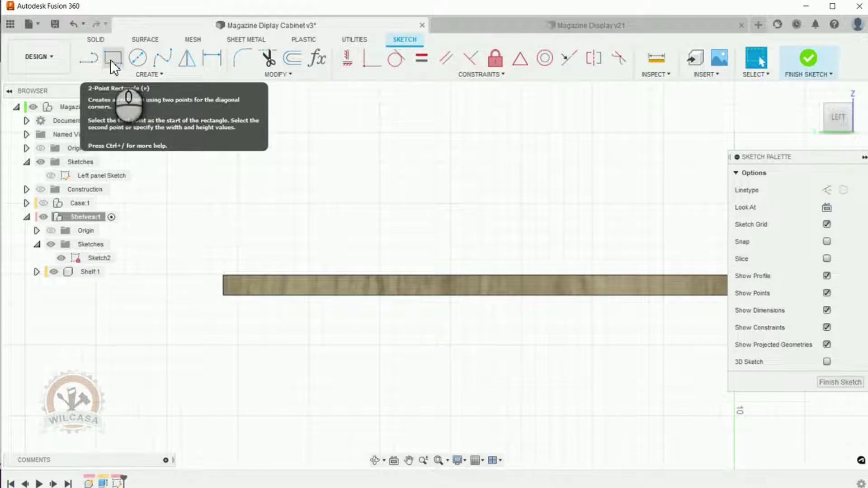
left_click(112, 59)
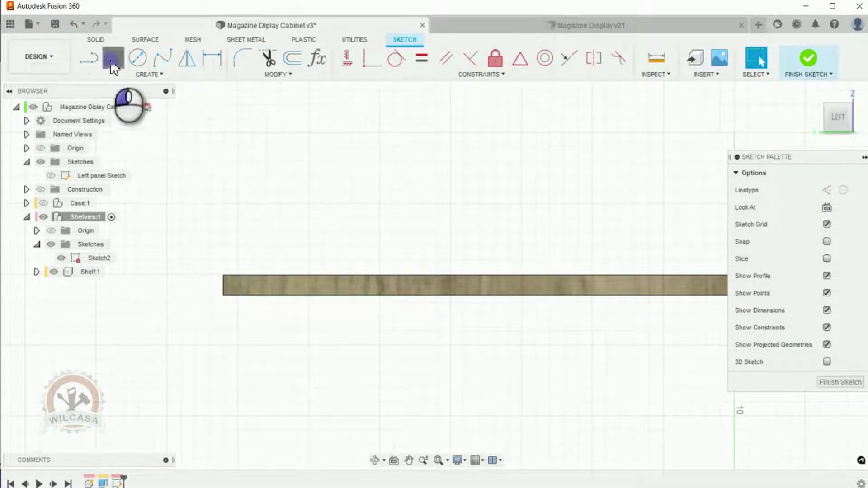
left_click(292, 275)
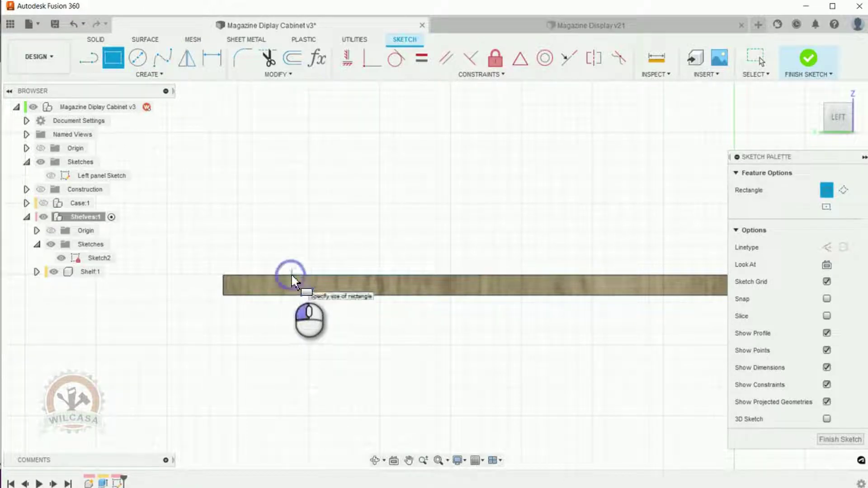
left_click(662, 299)
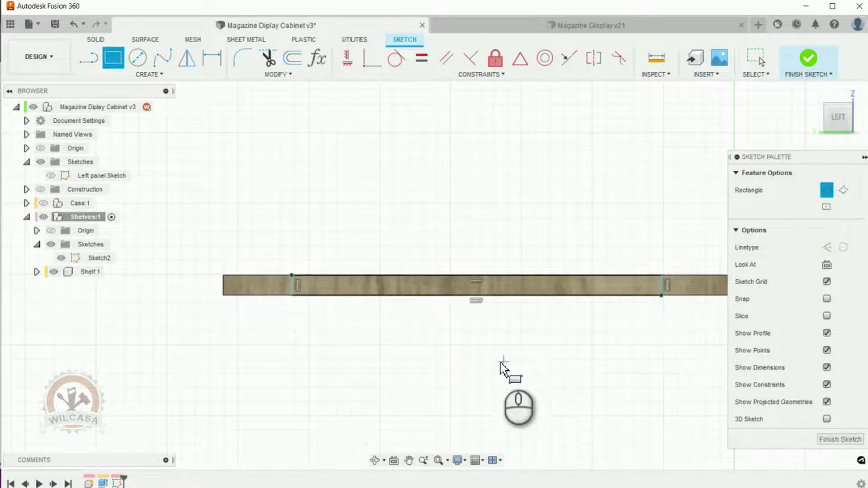
scroll(506, 362, "down", 3)
scroll(508, 348, "up", 2)
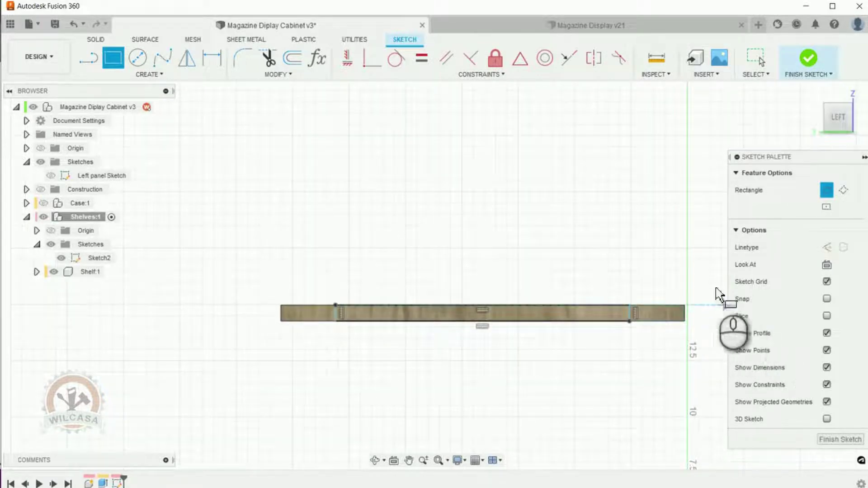
- Dimension the rectangle's front side from the shelf's front edge as DadoDistanceFromEdges+CutterRadio
left_click(213, 59)
scroll(697, 299, "up", 1)
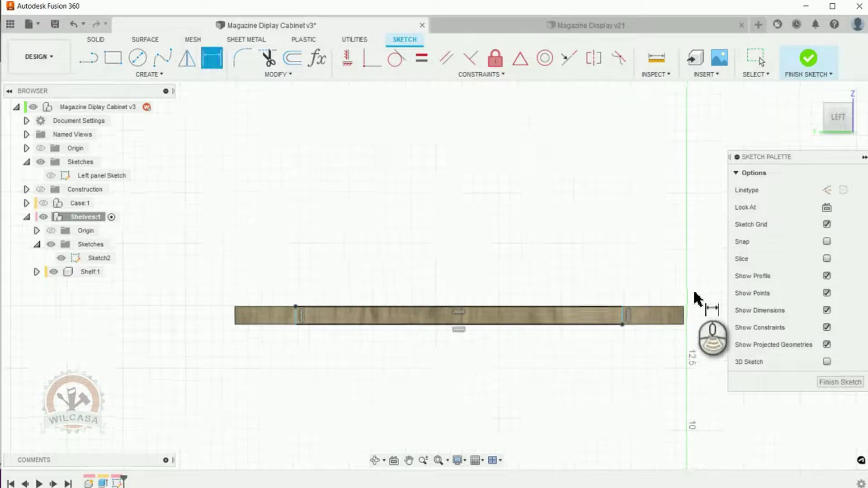
scroll(697, 299, "up", 1)
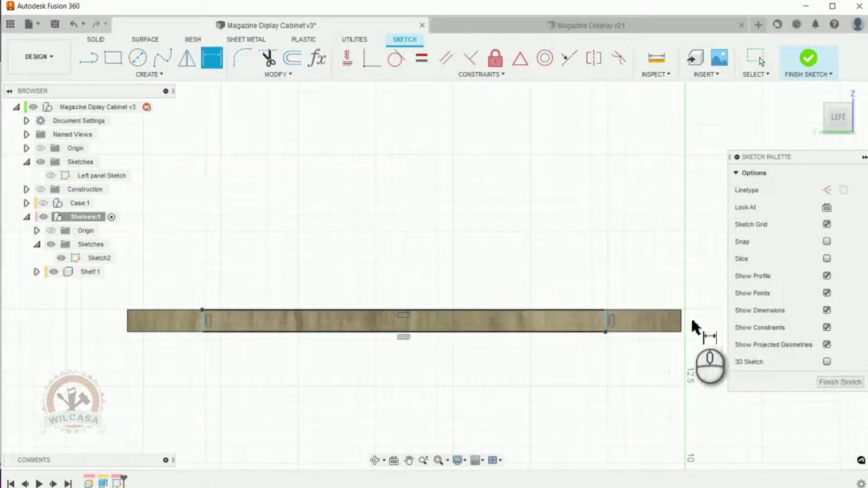
left_click(607, 325)
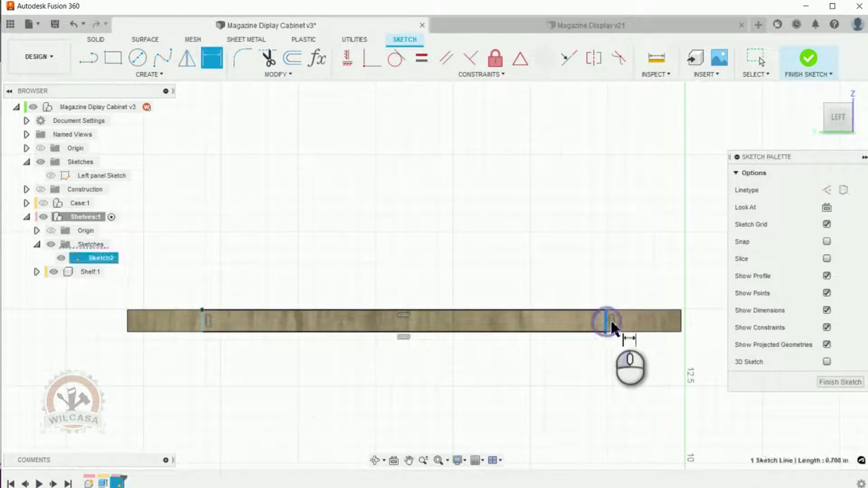
left_click(680, 318)
left_click(668, 357)
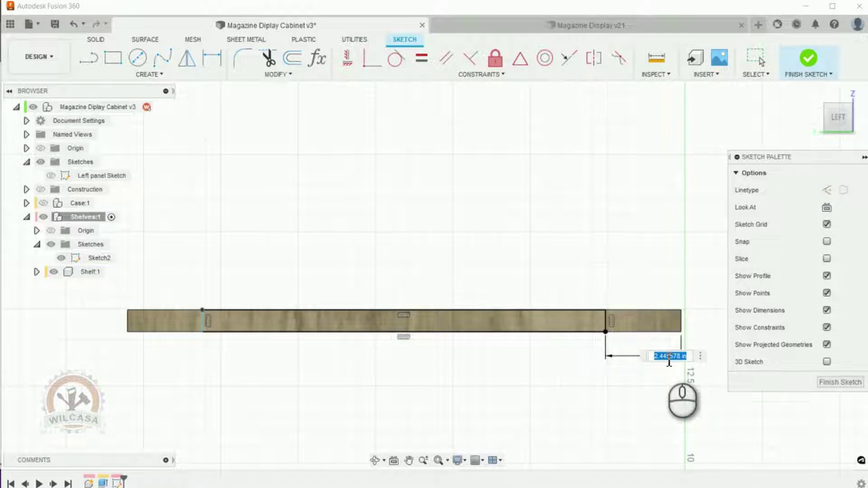
type("da")
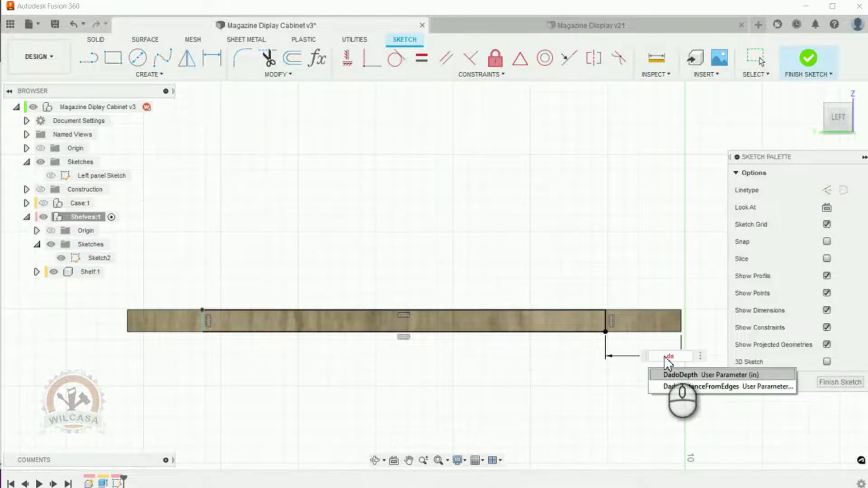
key("Down")
key("Return")
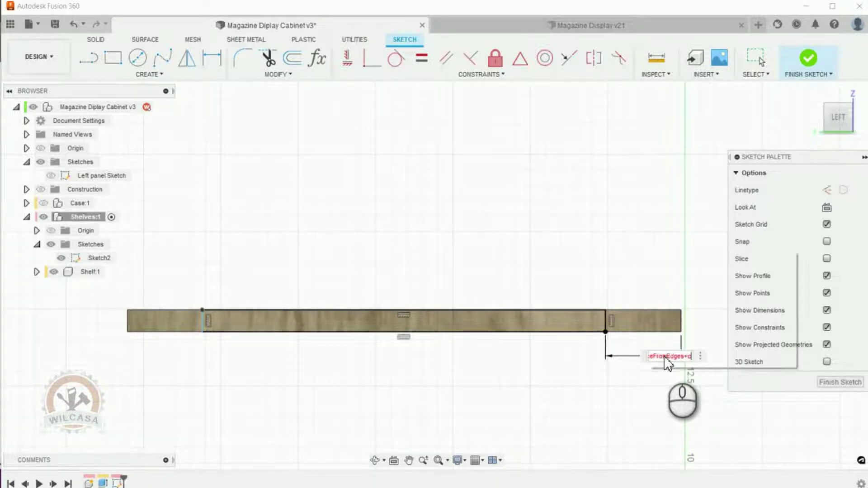
type("utt")
key("Return")
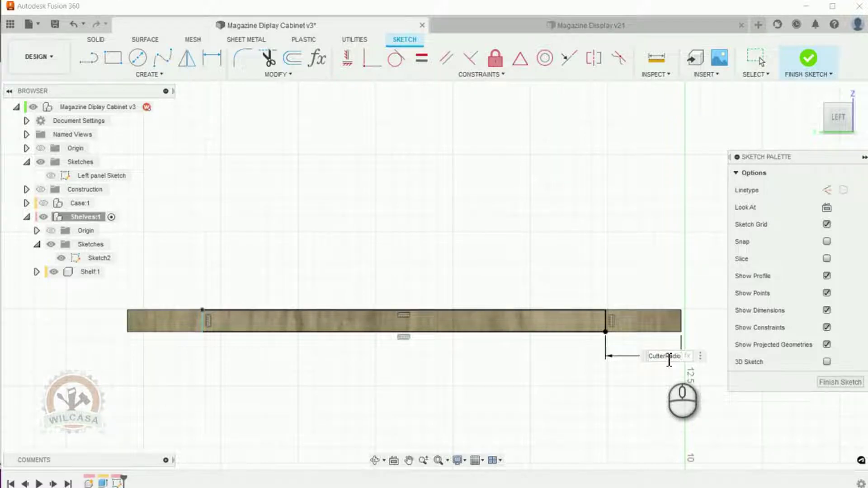
key("Return")
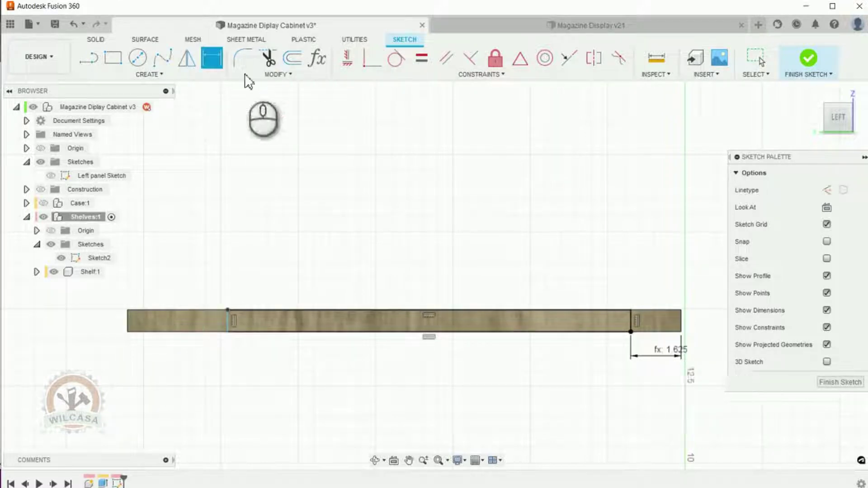
- Dimension the rectangle's rear side from the shelf's rear edge as DadoDistanceFromEdges+CutterRadio and finish the sketch
left_click(229, 324)
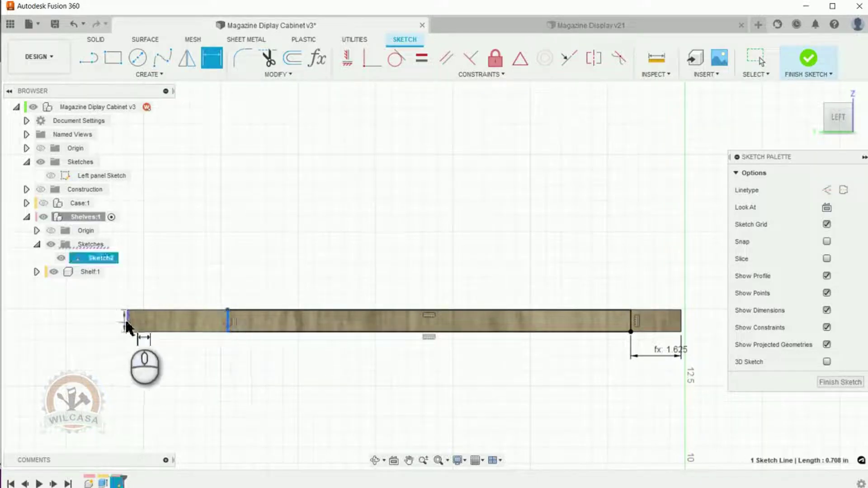
left_click(142, 368)
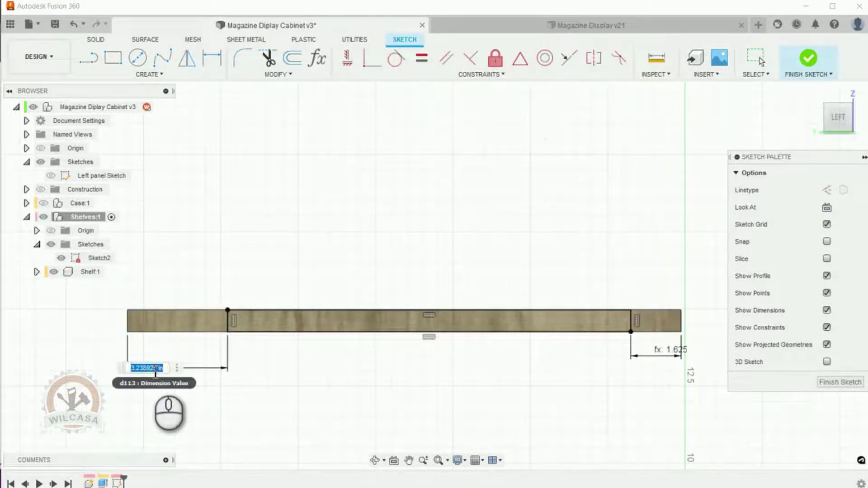
type("da")
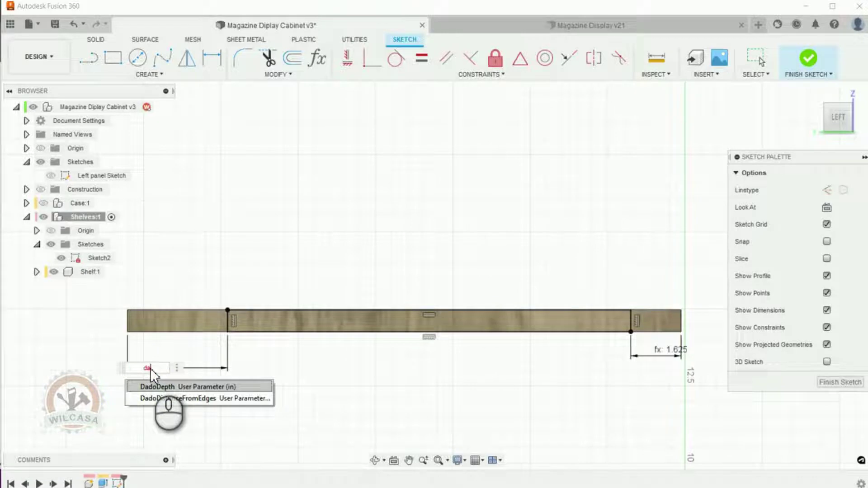
key("Down")
key("Return")
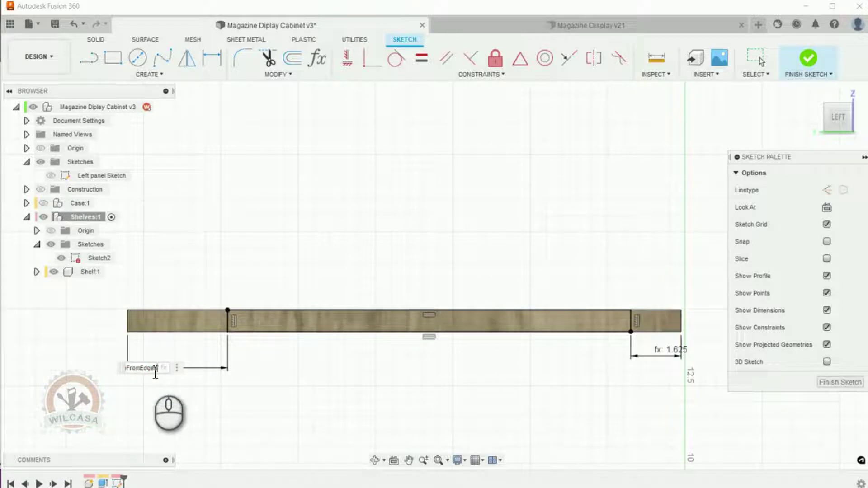
type(")")
key("BackSpace")
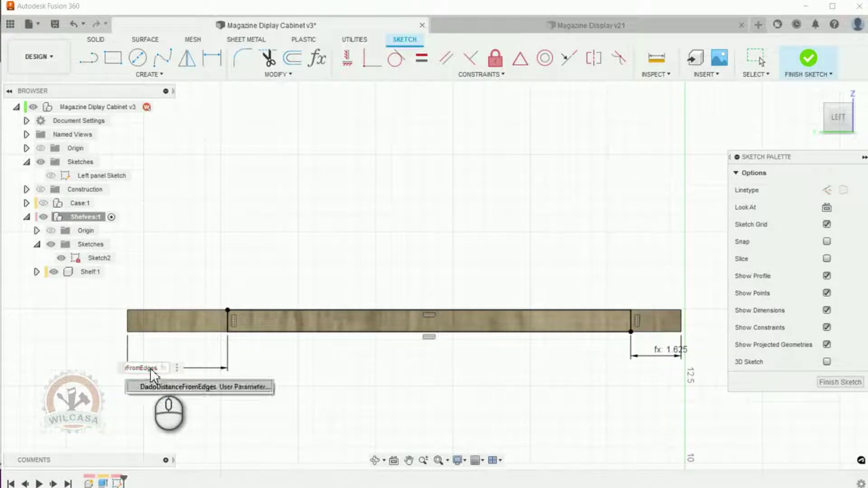
type("*")
key("Return")
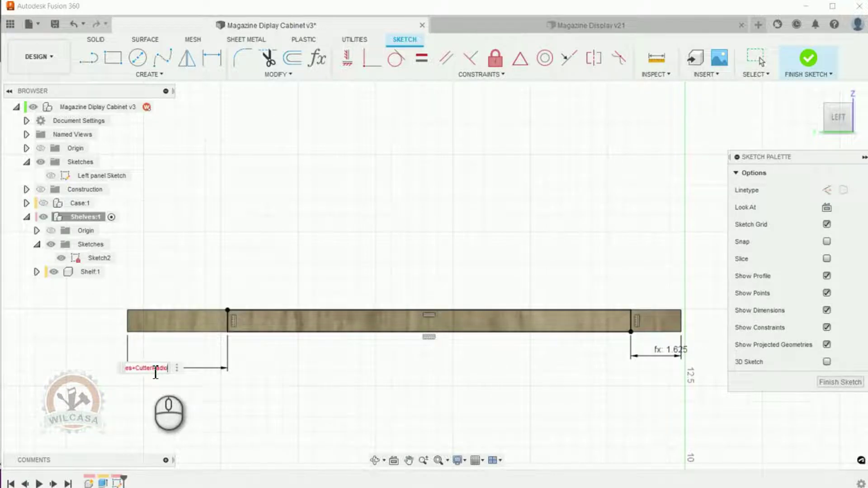
scroll(194, 330, "down", 3)
scroll(479, 359, "up", 2)
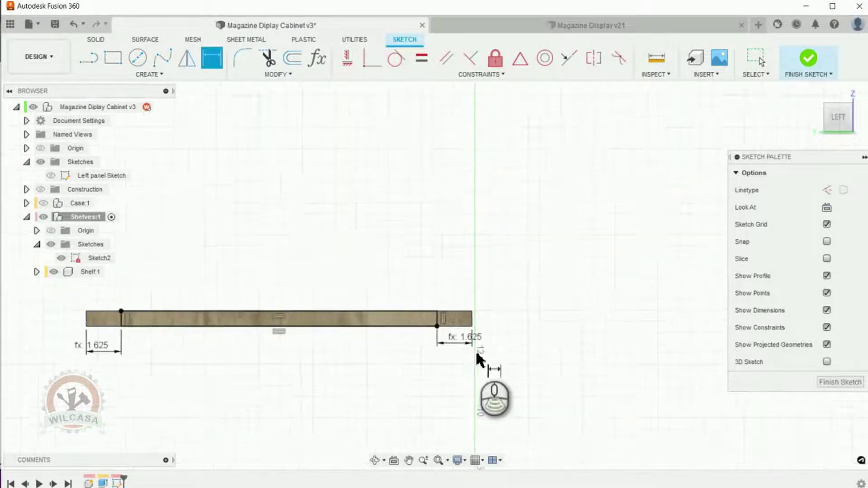
left_click(851, 384)
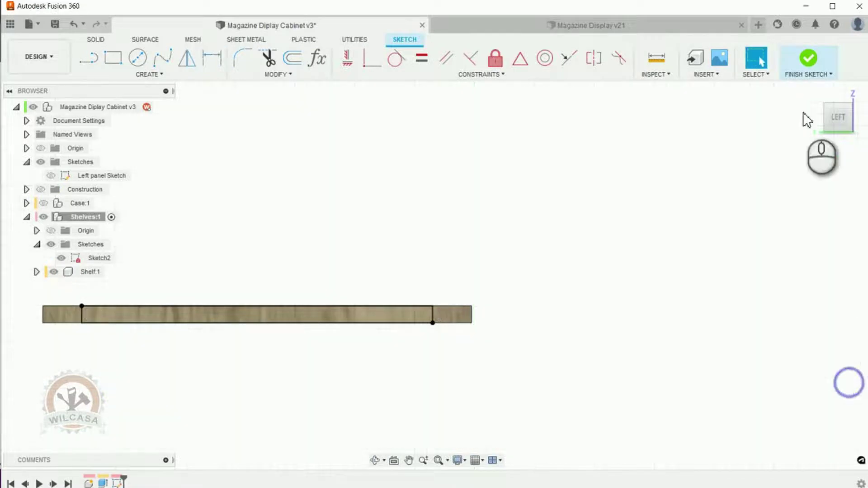
- Extrude the rectangular profile on the shelf's left end outward by the Inset parameter, using the Join operation
left_click(814, 95)
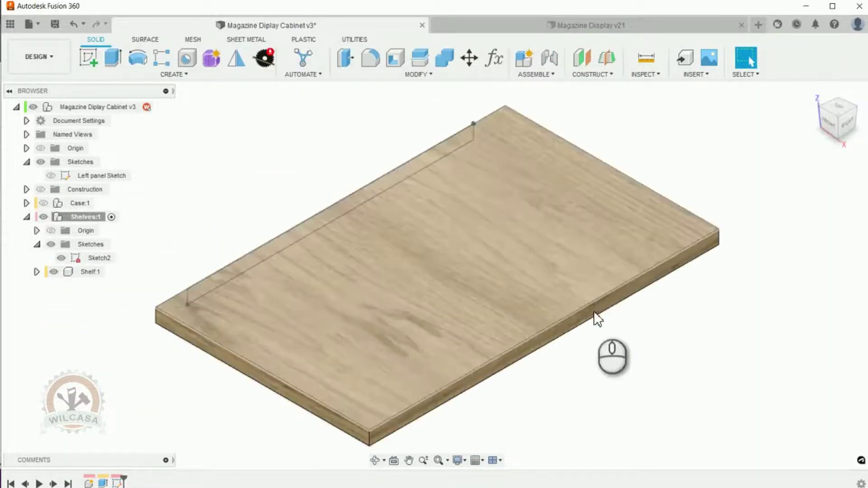
left_click(375, 461)
left_click_drag(323, 445, 419, 442)
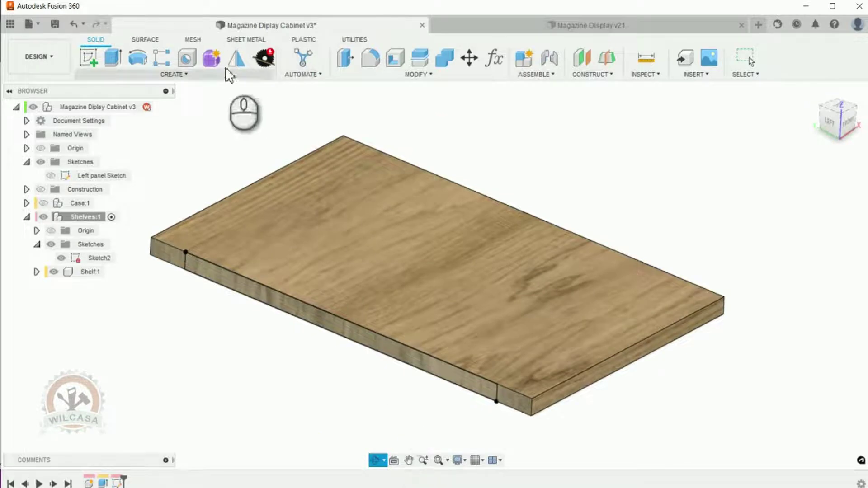
left_click(111, 56)
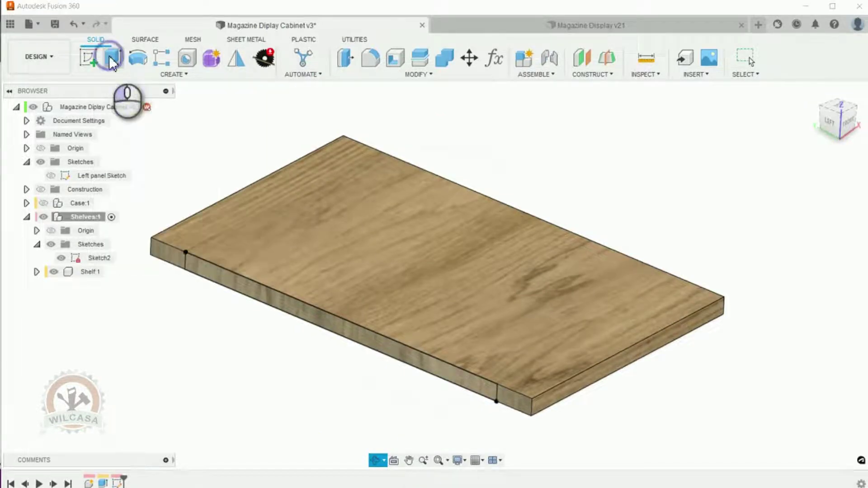
left_click(323, 321)
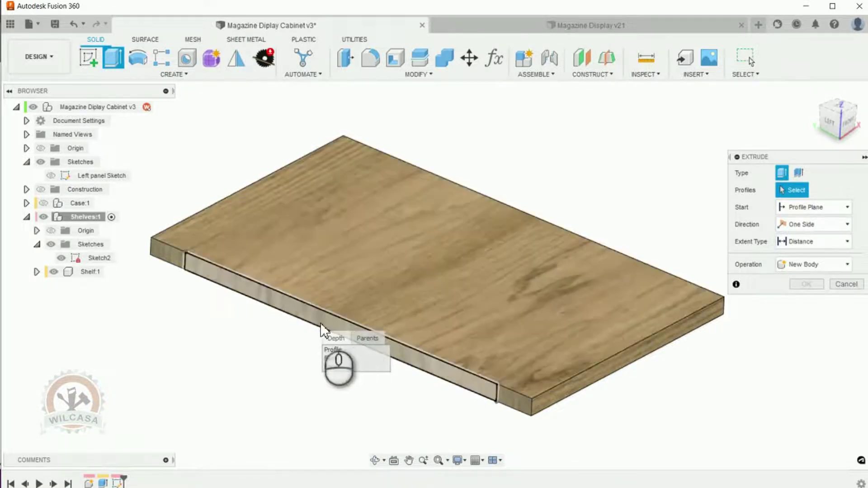
left_click(320, 322)
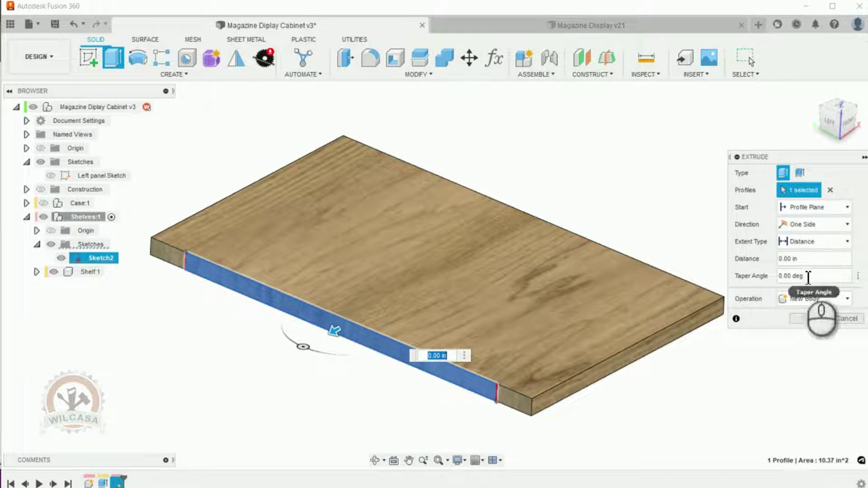
left_click(792, 259)
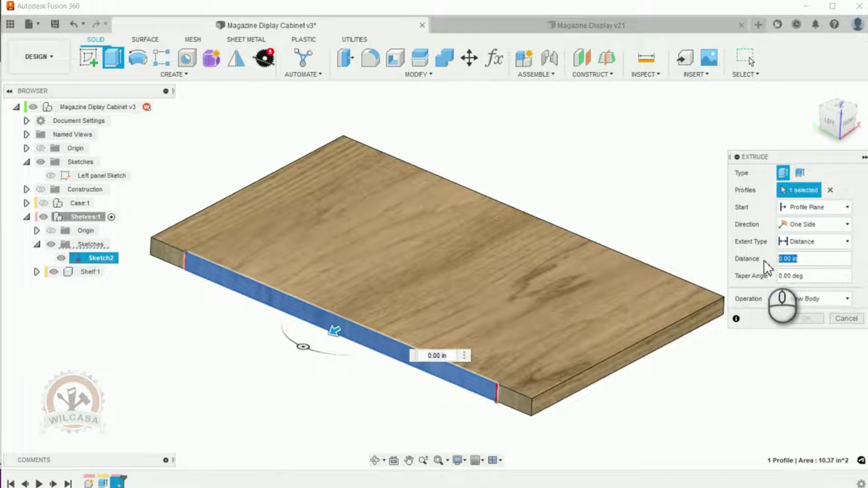
type("inset")
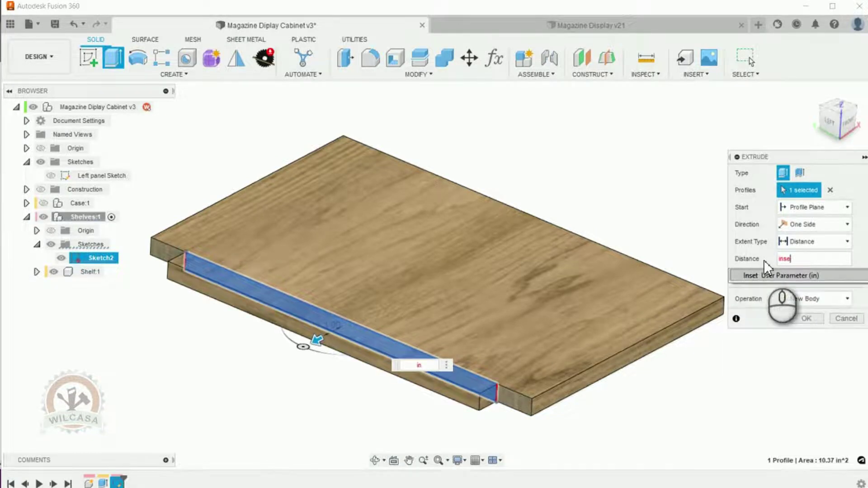
key("Return")
left_click(809, 301)
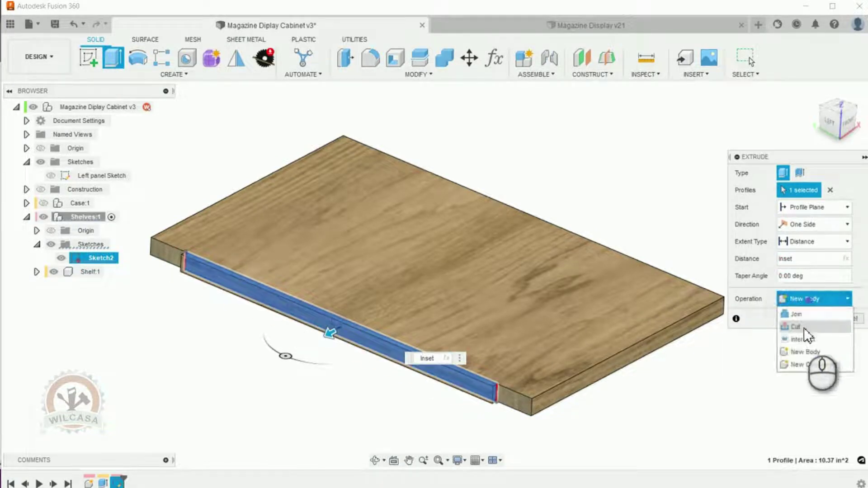
left_click(804, 316)
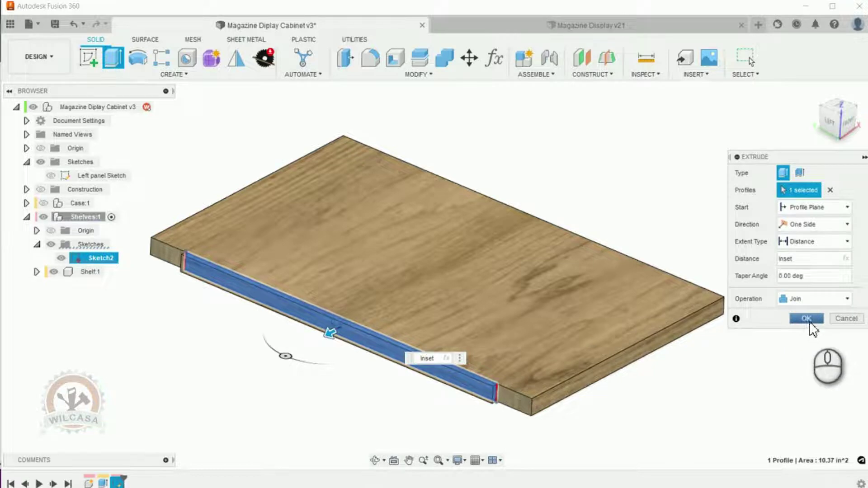
left_click(808, 316)
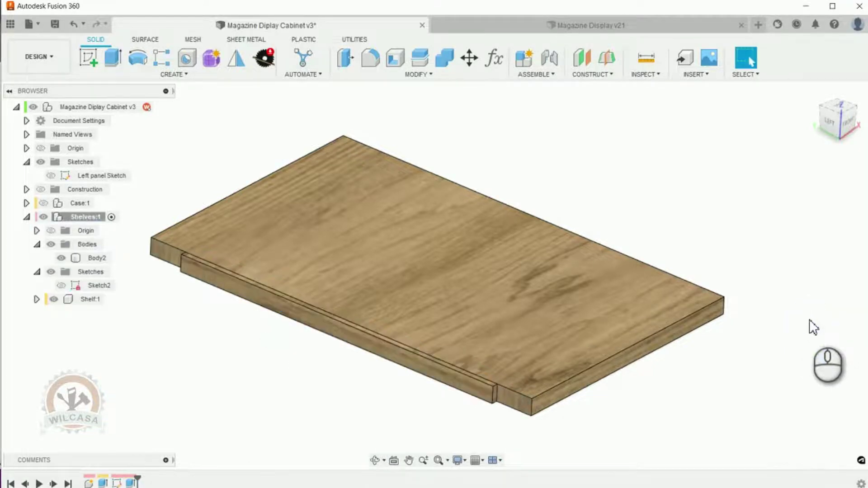
- Move the extruded tongue body from the Shelves component into the Shelf component
scroll(814, 336, "down", 2)
scroll(816, 337, "up", 2)
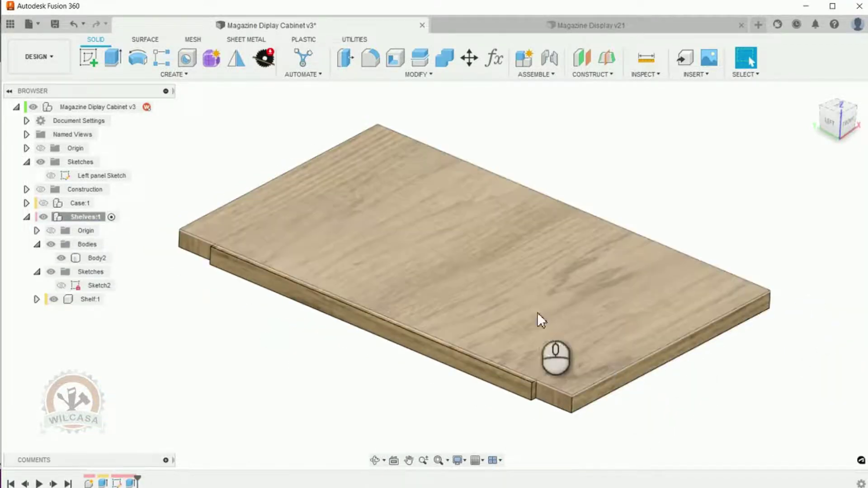
left_click(343, 300)
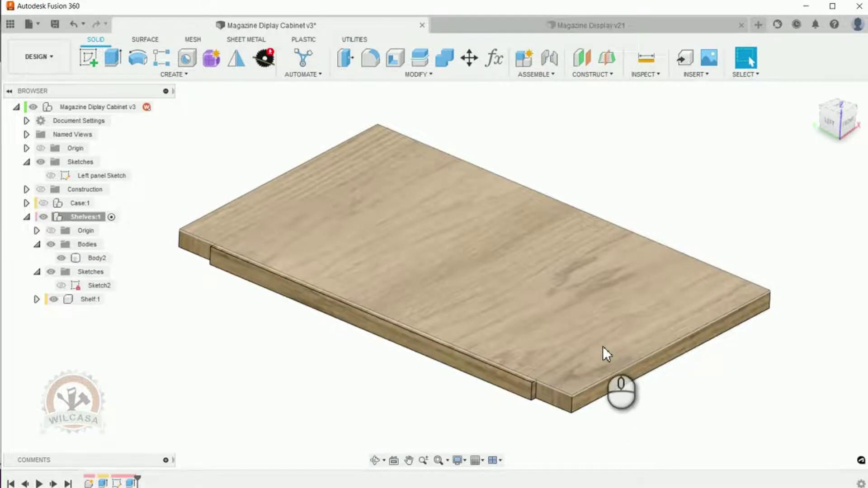
scroll(603, 346, "up", 2)
scroll(604, 346, "down", 2)
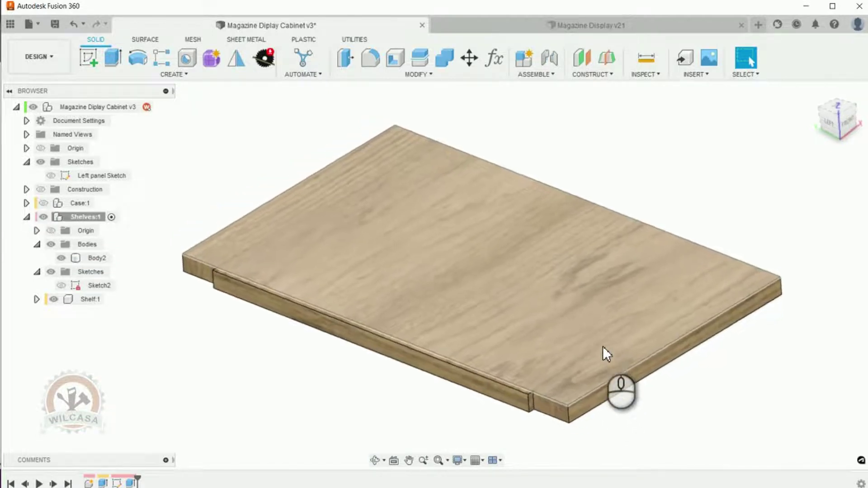
scroll(603, 347, "up", 2)
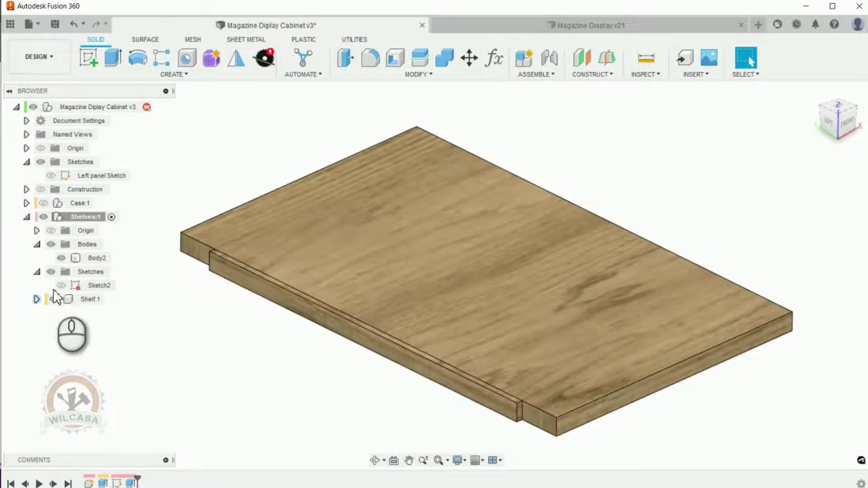
left_click(93, 259)
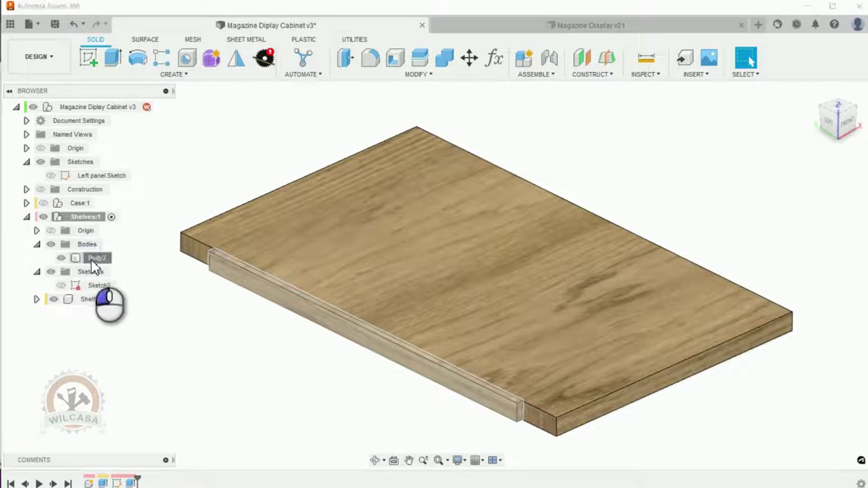
left_click_drag(91, 259, 93, 309)
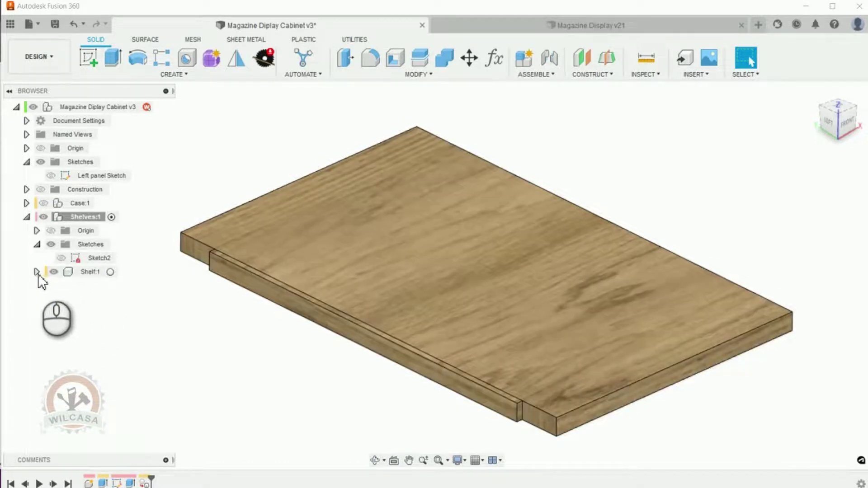
- Combine the shelf board as target with the tongue as tool body, using Join without keeping tools
left_click(36, 272)
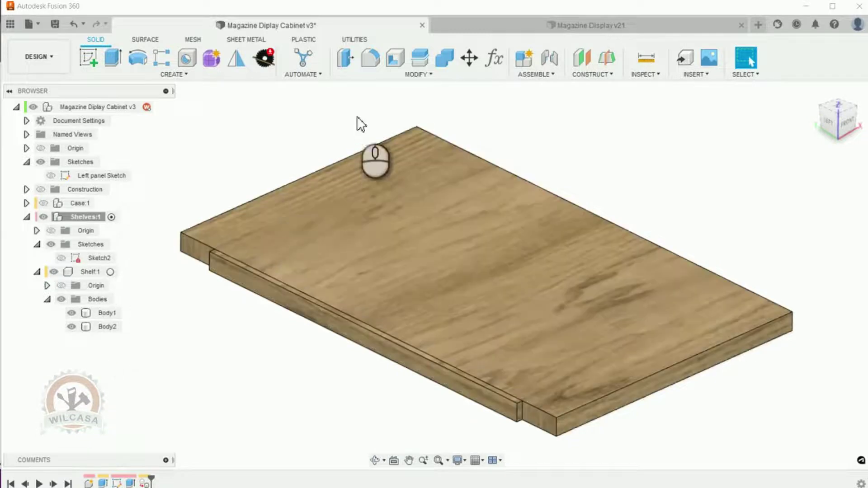
left_click(444, 68)
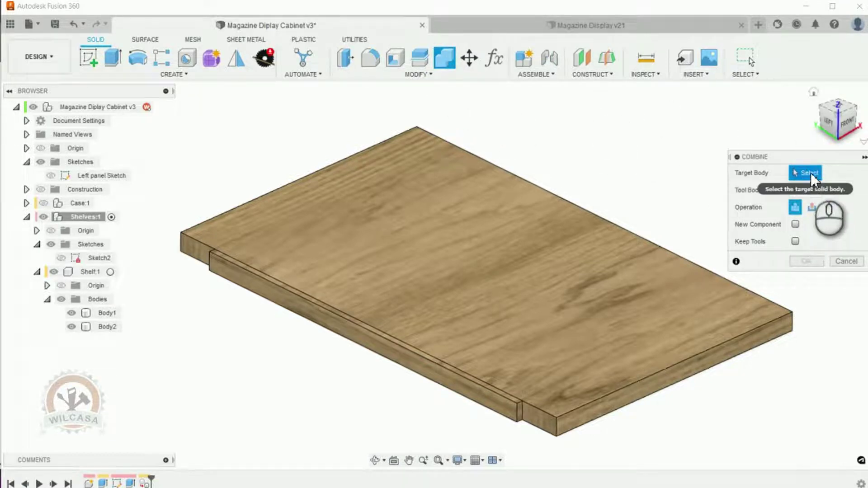
left_click(506, 258)
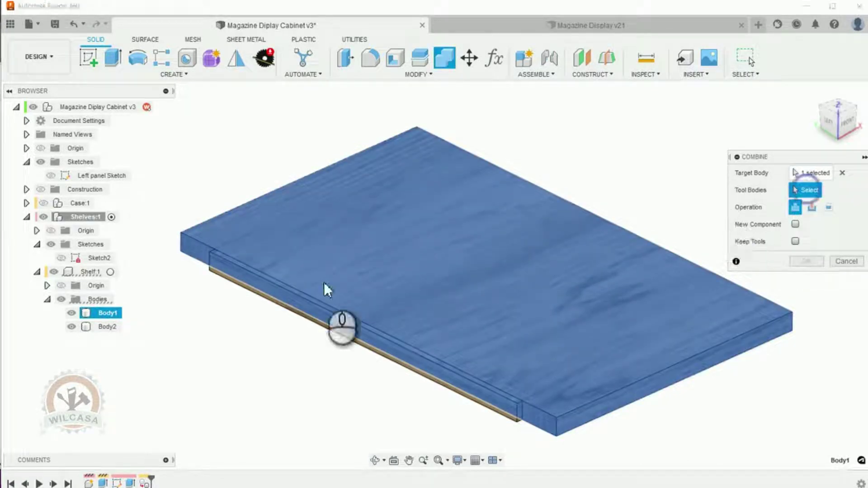
left_click(102, 330)
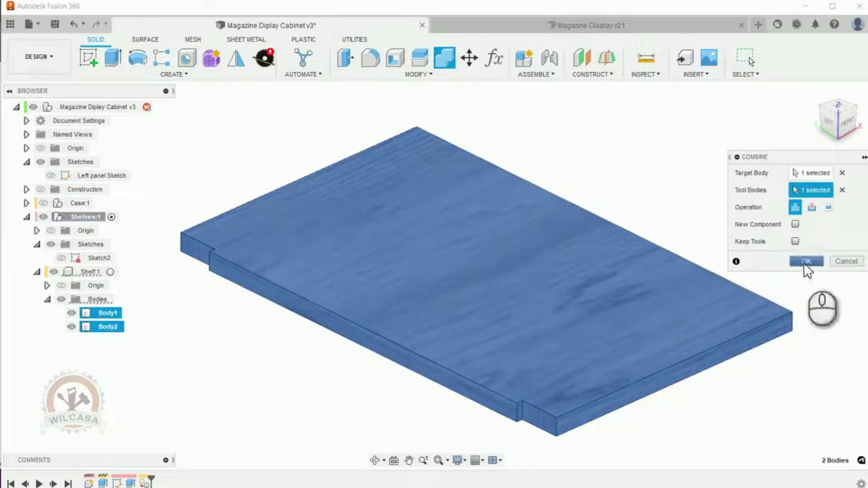
left_click(807, 262)
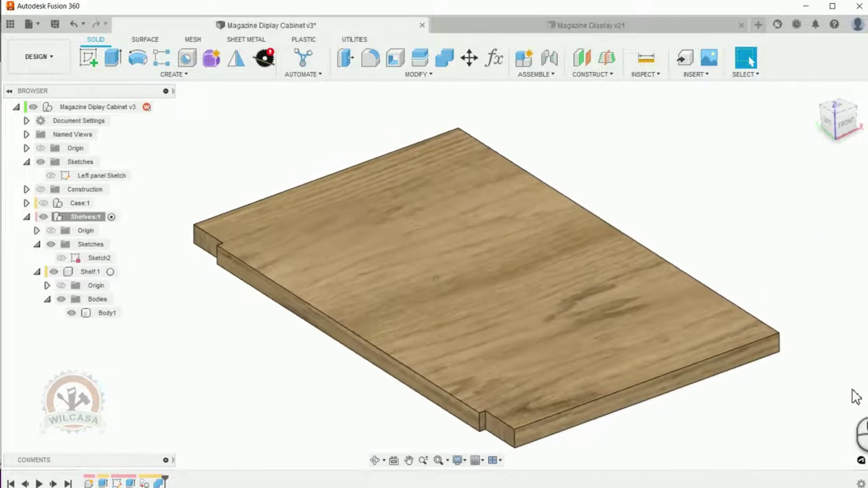
- Start a sketch on the shelf's right end face, opposite the finished tongue
left_click(556, 407)
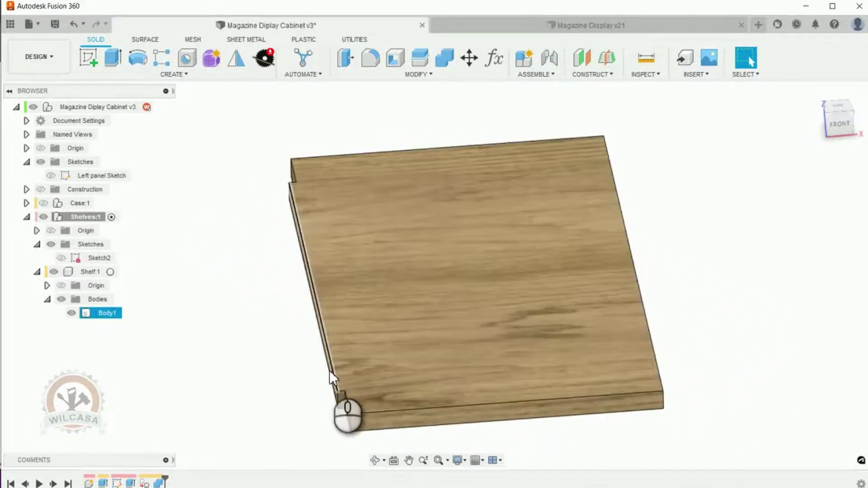
mouse_move(332, 370)
middle_mouse_down("shift")
mouse_move(508, 342)
mouse_move(661, 344)
mouse_move(655, 374)
mouse_move(569, 349)
middle_mouse_up("shift")
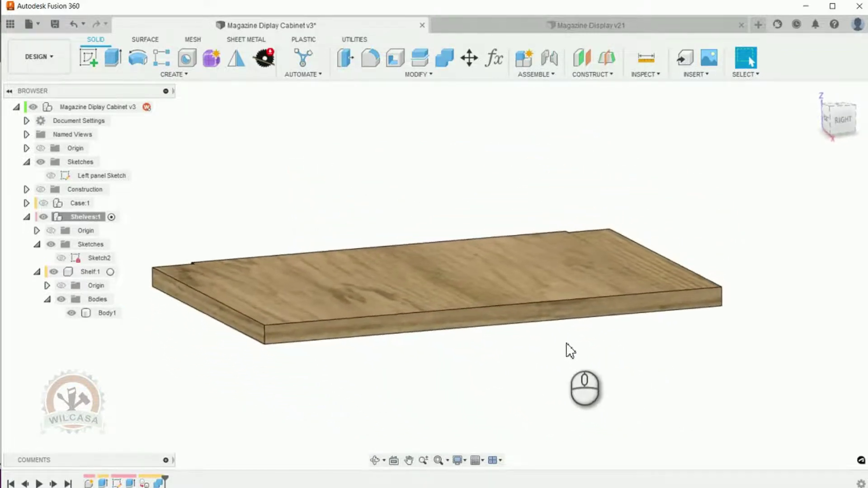
left_click(87, 58)
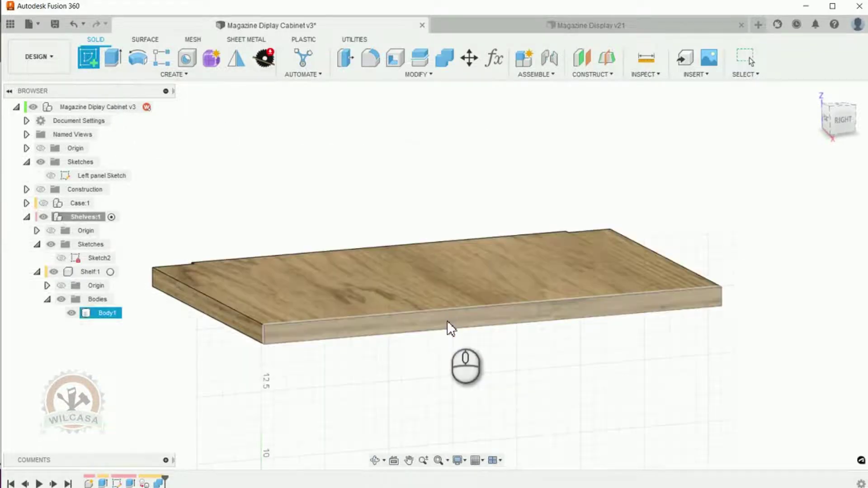
left_click(448, 322)
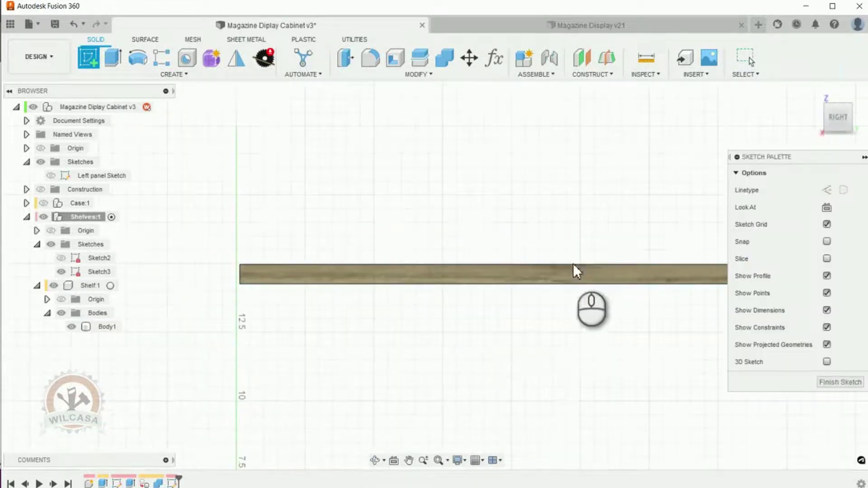
scroll(427, 224, "down", 2)
scroll(555, 225, "up", 2)
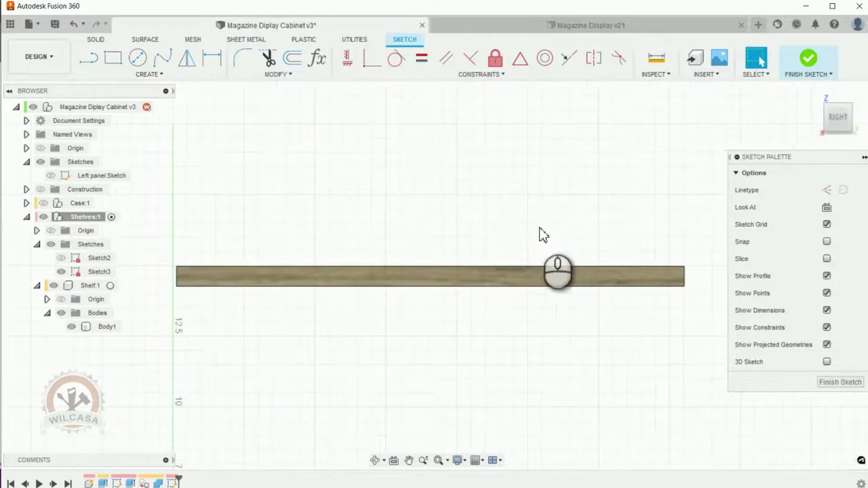
- Sketch a two-point rectangle across the right end's full thickness, inset from the front edge and about 3.2 in from the rear edge
left_click(117, 56)
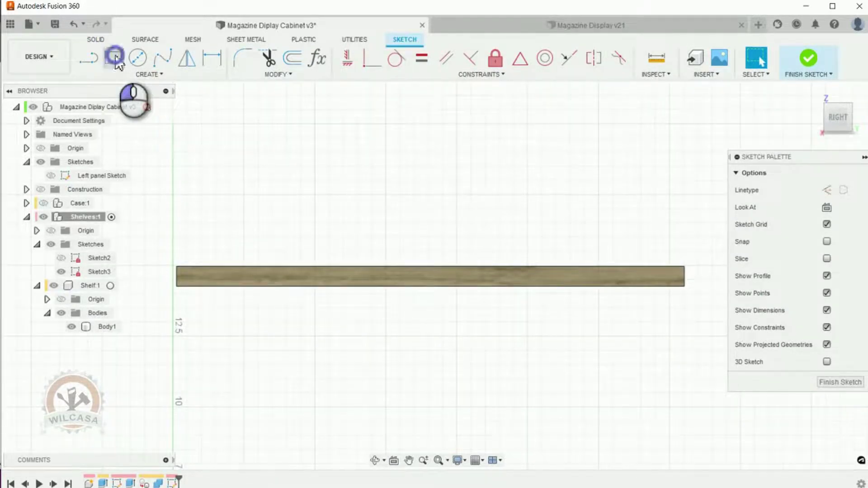
left_click(246, 267)
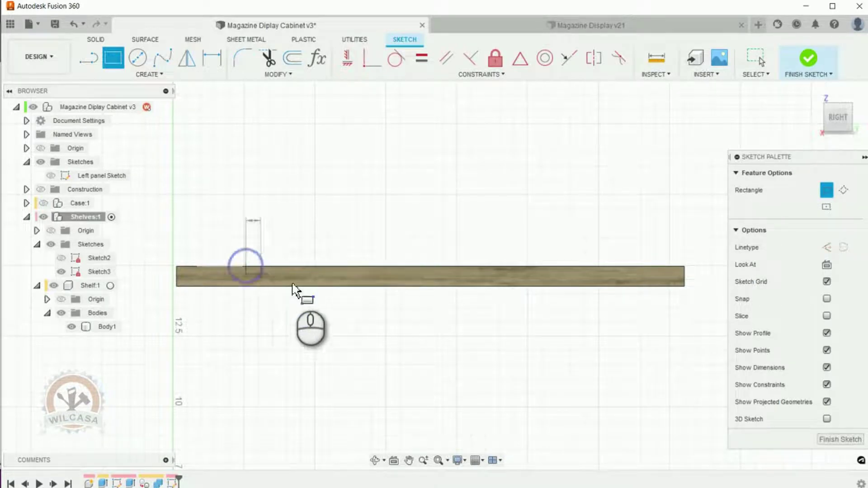
left_click(594, 287)
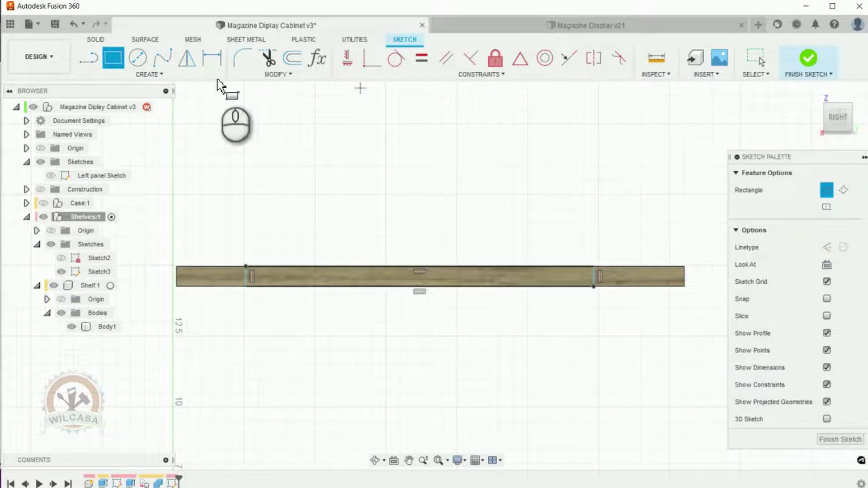
- Dimension the right-end rectangle's rear side from the shelf's rear edge as DadoDistanceFromEdges+CutterRadio
left_click(205, 54)
left_click(594, 278)
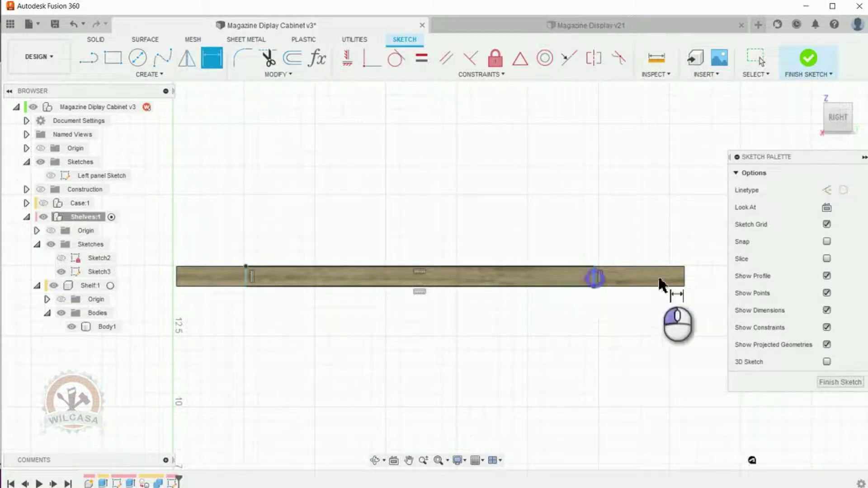
left_click(685, 278)
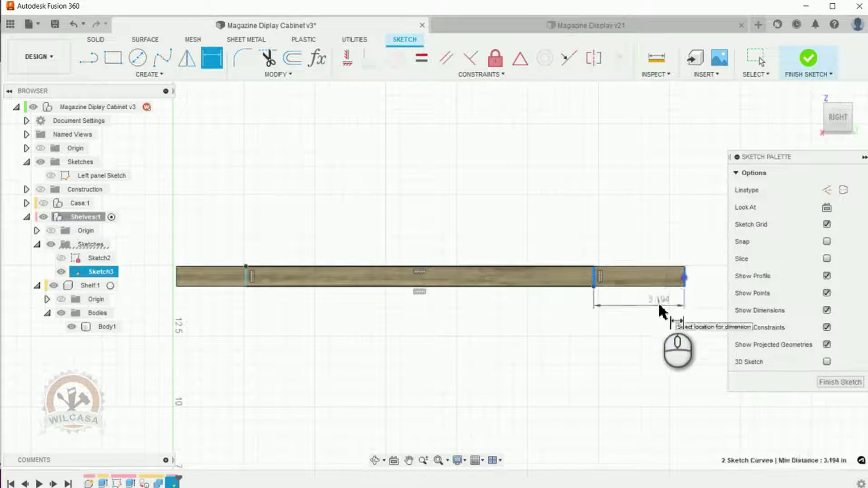
left_click(659, 306)
type("dad")
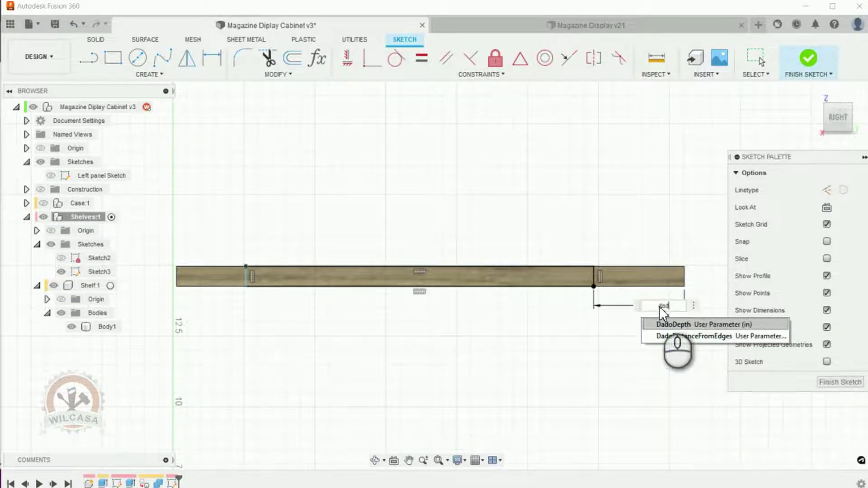
left_click(669, 337)
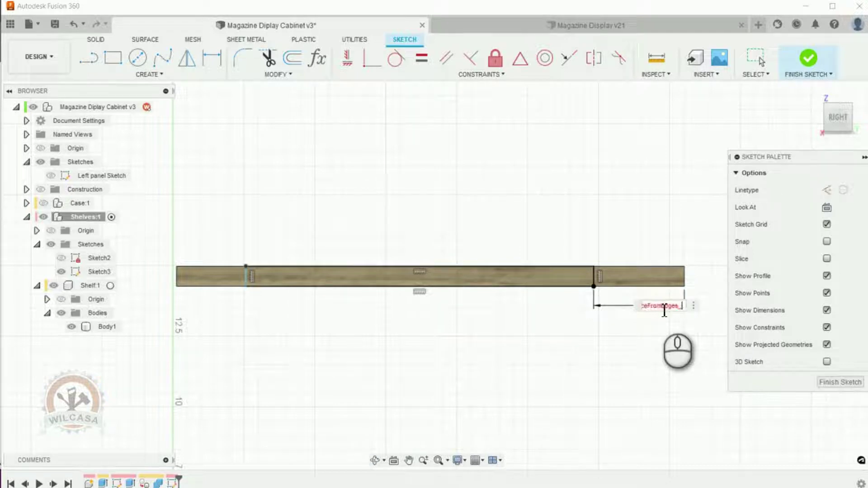
type("+cu")
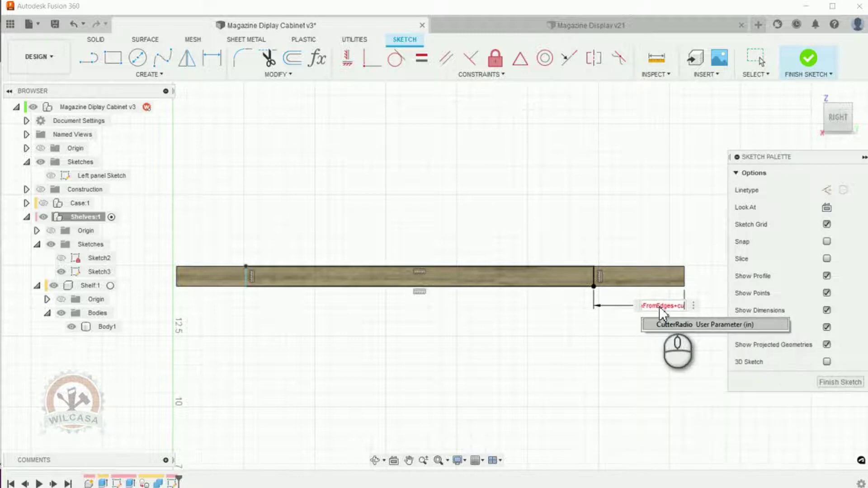
key("Return")
key("Return")
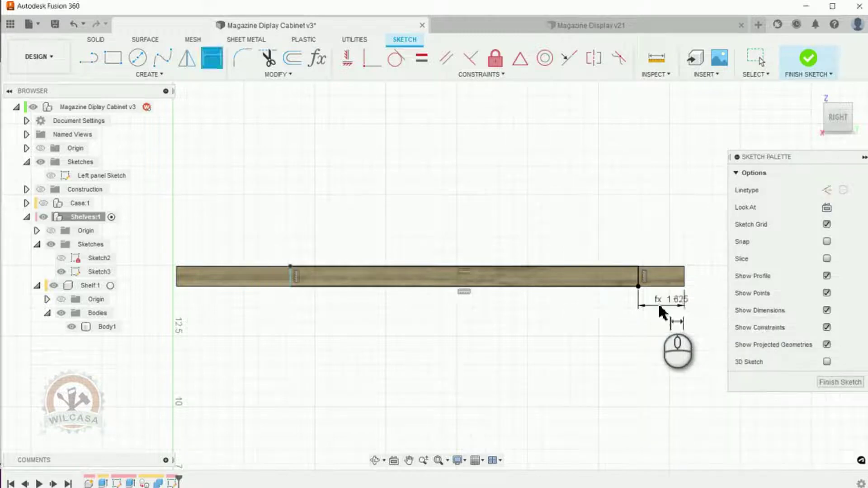
- Dimension the right-end rectangle's front side from the shelf's front edge as DadoDistanceFromEdges+CutterRadio, and finish the sketch
left_click(211, 57)
left_click(291, 280)
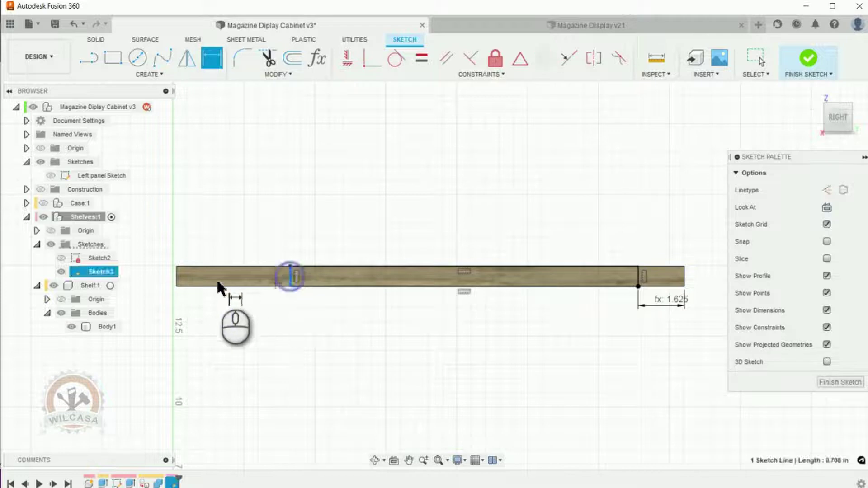
left_click(176, 280)
left_click(204, 311)
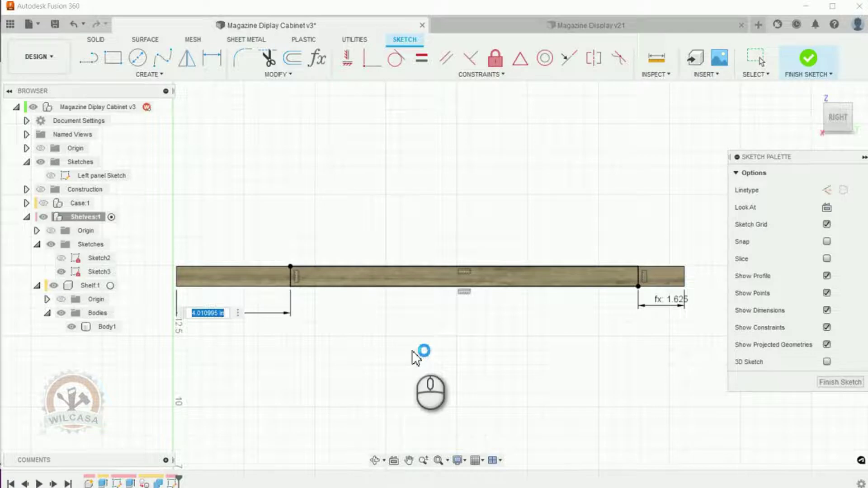
type("da")
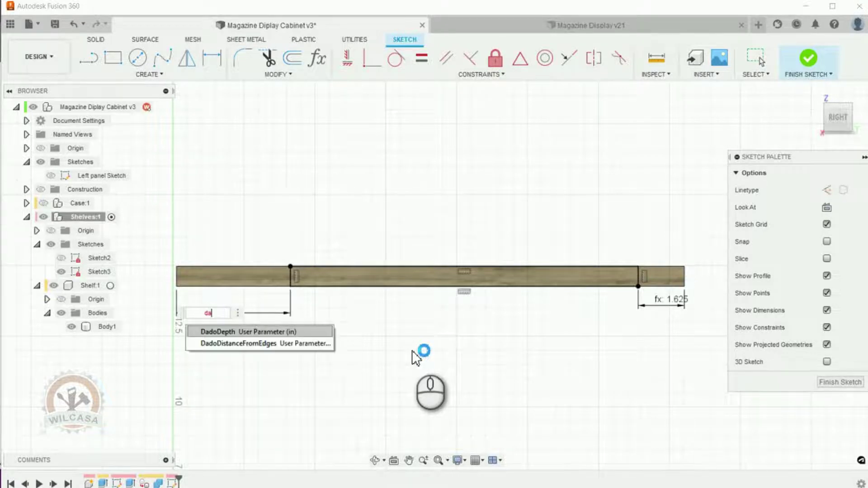
key("Down")
key("Return")
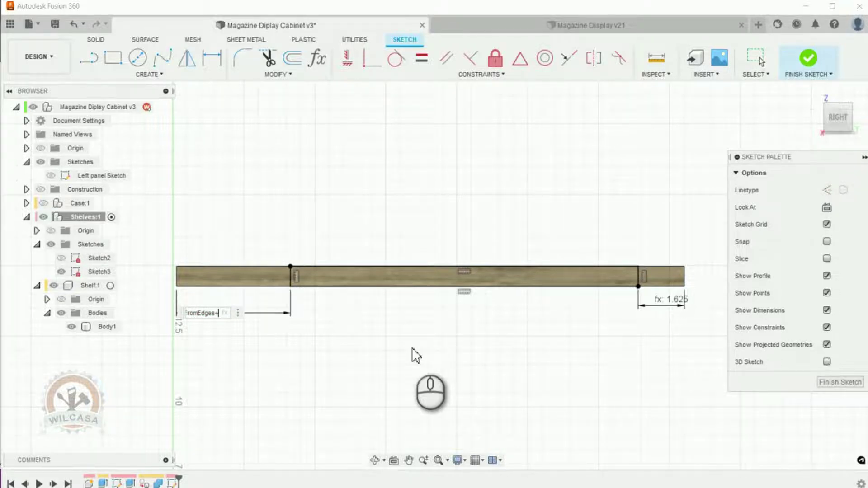
type("+C")
key("Return")
key("Return")
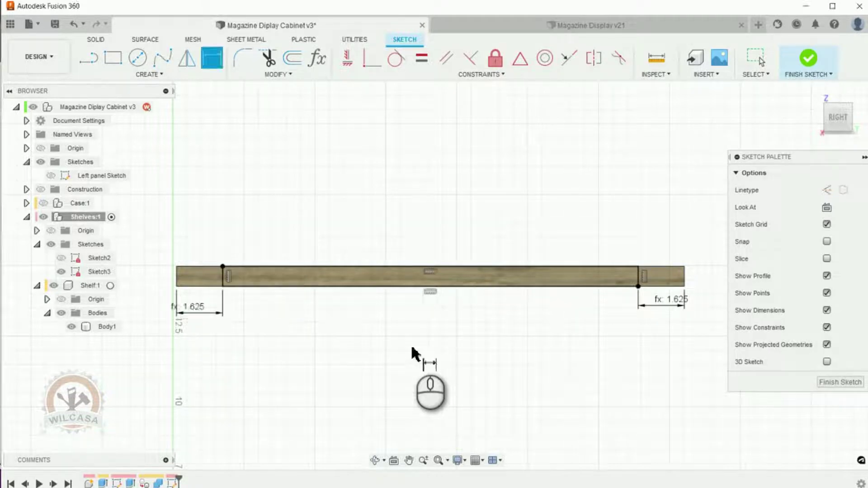
scroll(415, 355, "down", 1)
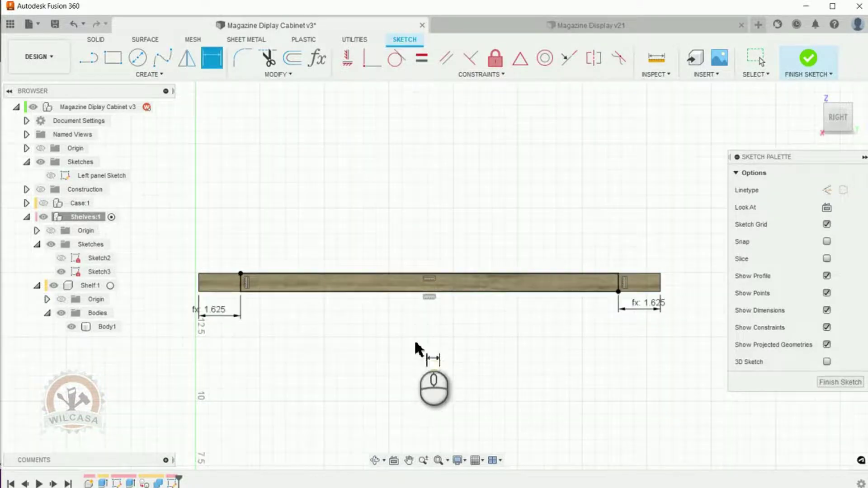
left_click(827, 383)
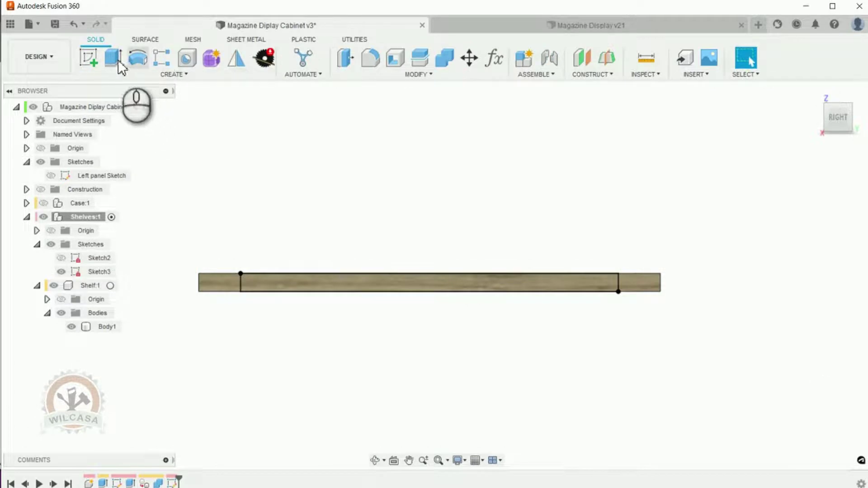
- Extrude the right-end rectangle outward from the shelf with inset as the distance and Join as the operation
left_click(118, 62)
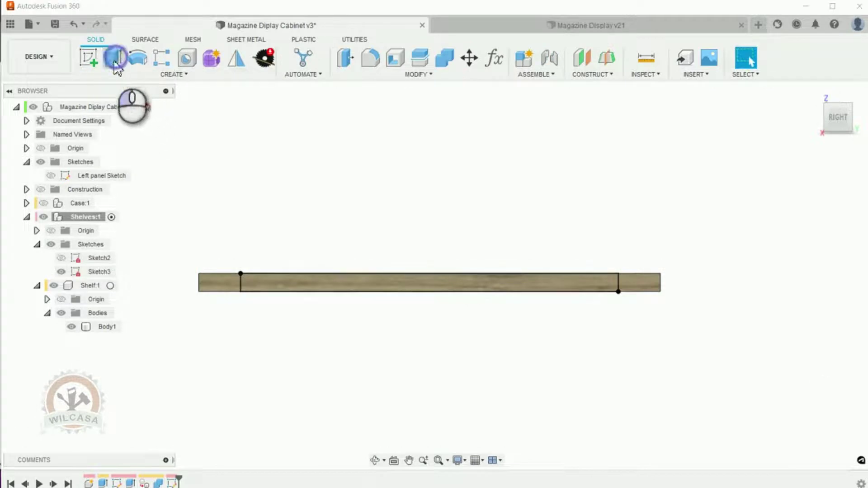
left_click(380, 287)
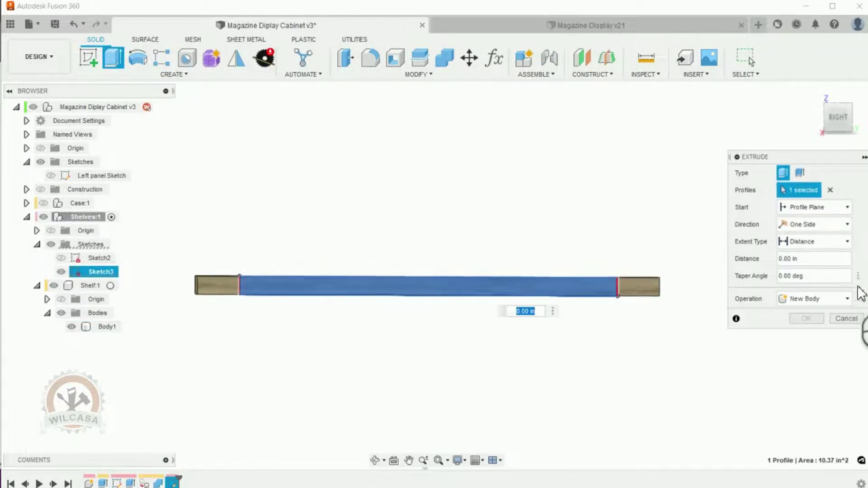
left_click(845, 299)
left_click(818, 316)
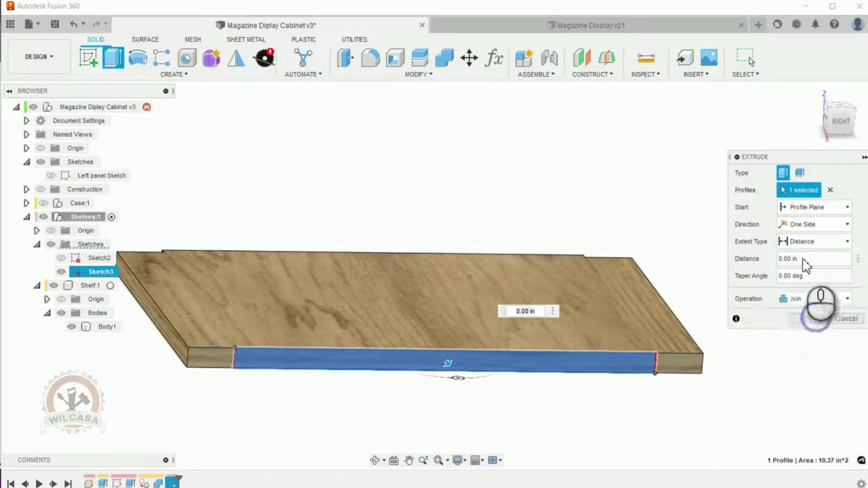
left_click_drag(802, 258, 768, 260)
type("inset")
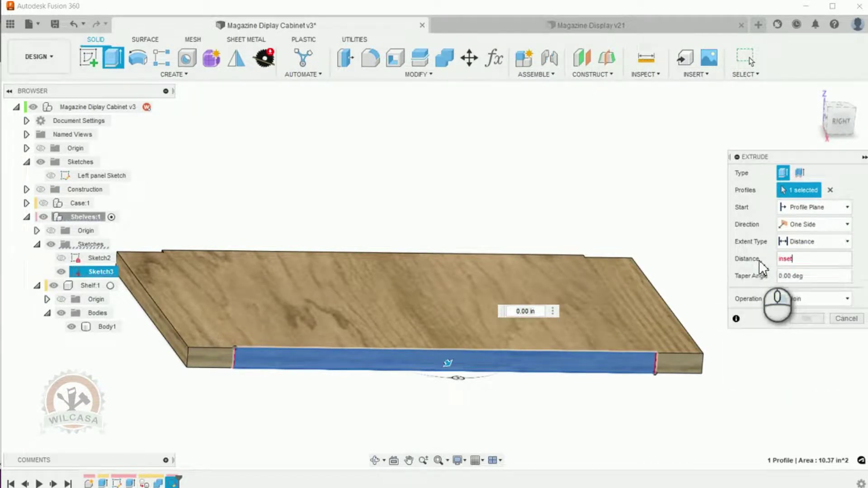
key("Return")
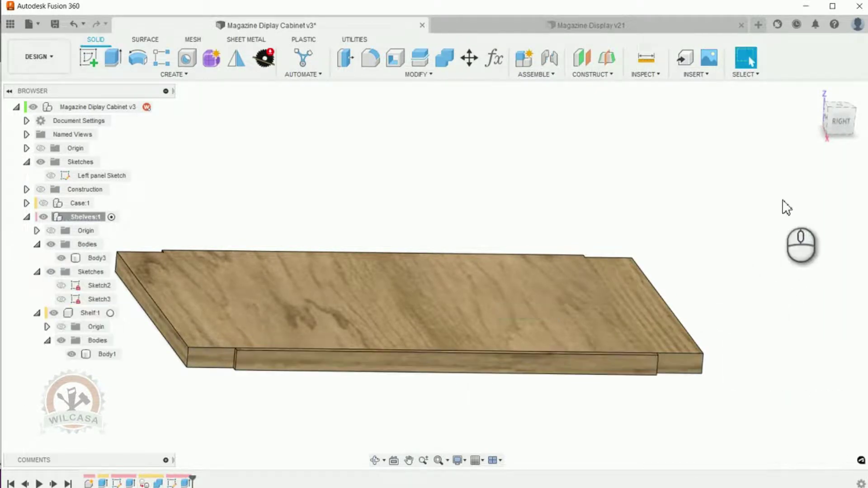
- Move the new right-end tongue body from the Shelves component into the Shelf component
left_click(830, 118)
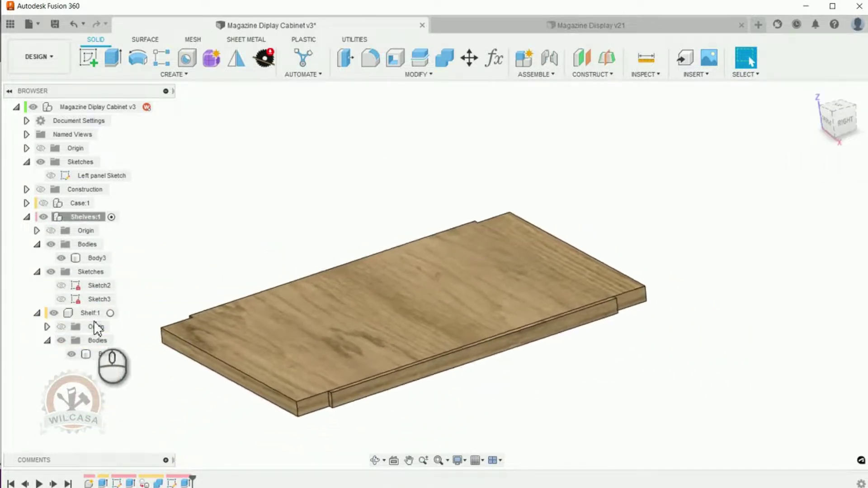
left_click_drag(87, 257, 113, 356)
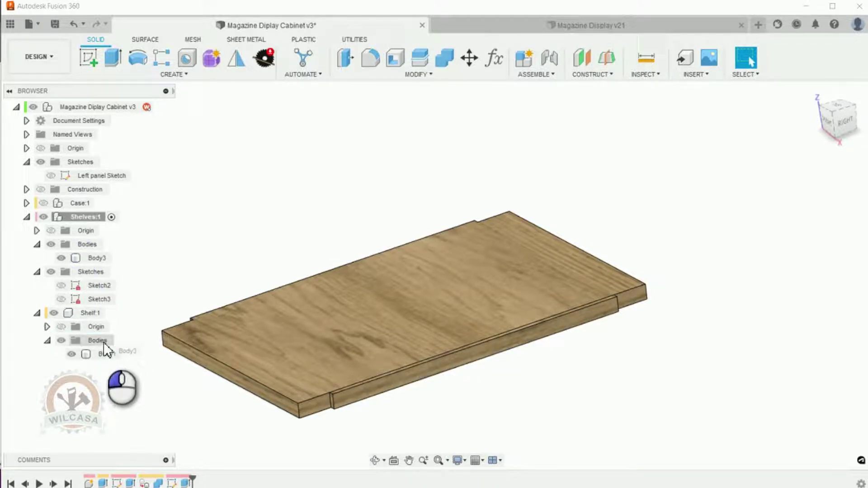
left_click_drag(94, 313, 93, 313)
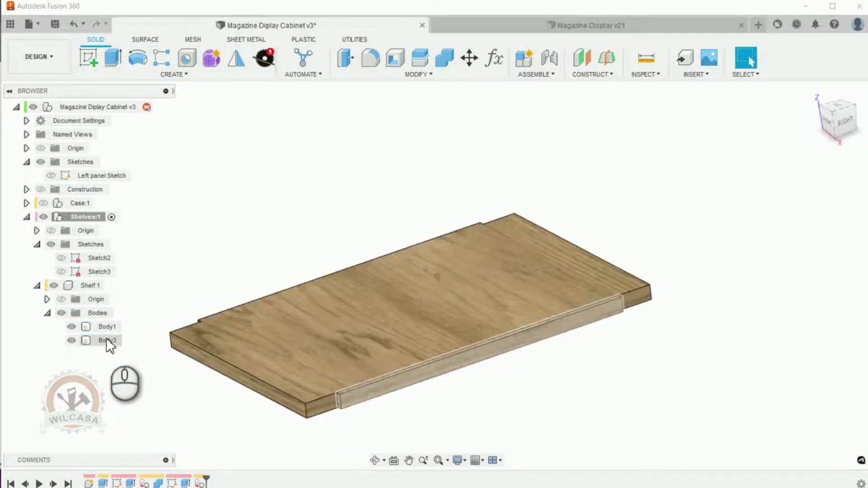
- Combine the shelf board as target with the right-end tongue as tool body, using Join without keeping tools
left_click(445, 56)
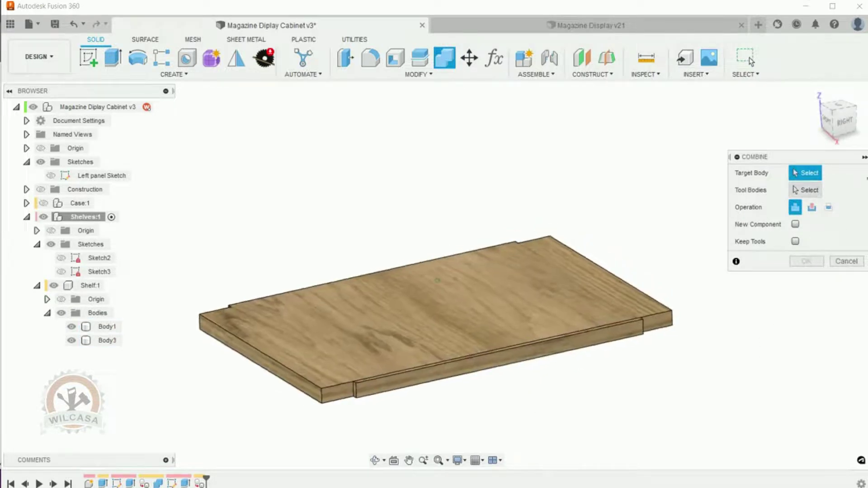
left_click(514, 307)
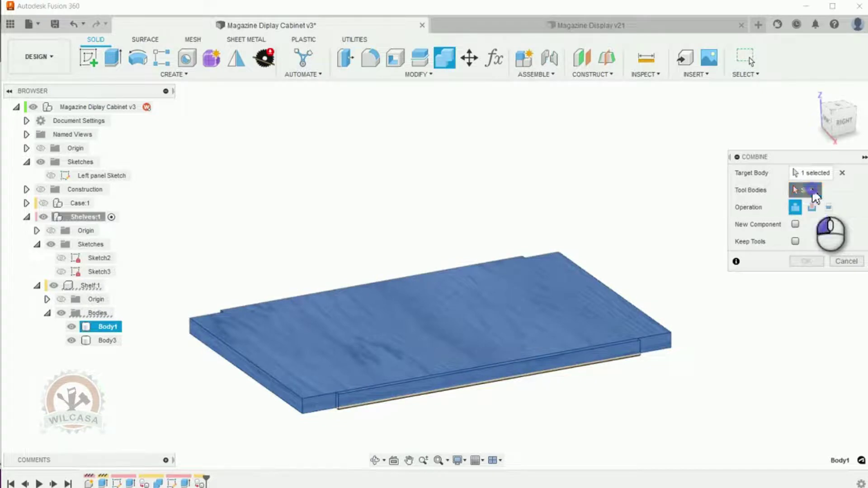
left_click(556, 366)
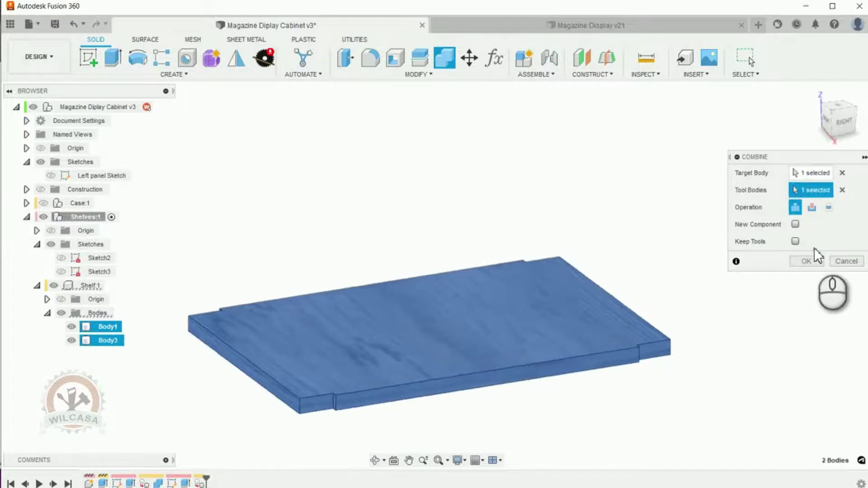
left_click(808, 261)
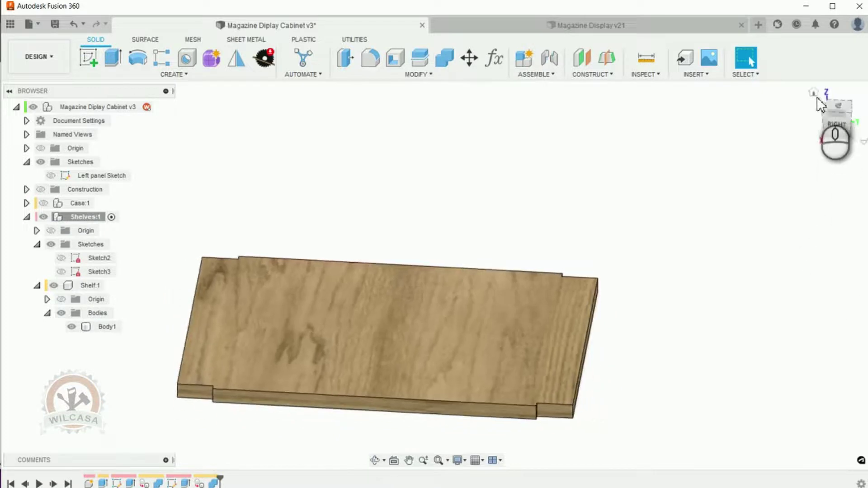
left_click(817, 95)
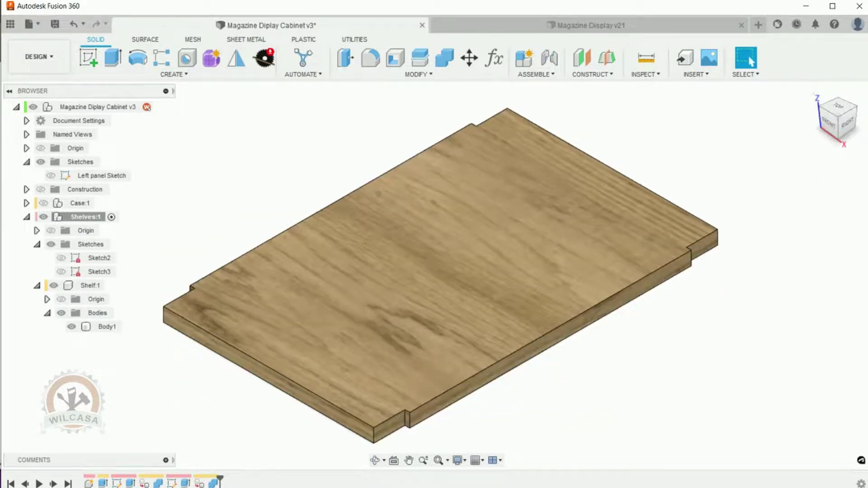
left_click(367, 254)
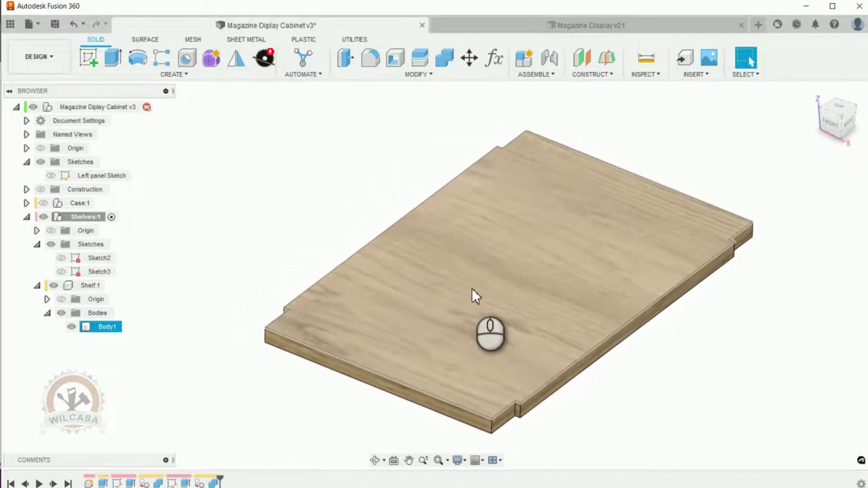
left_click(267, 148)
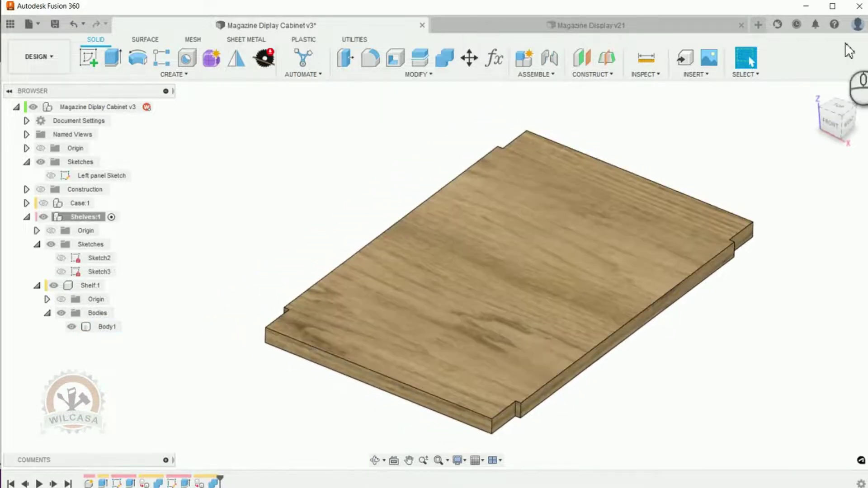
mouse_move(818, 92)
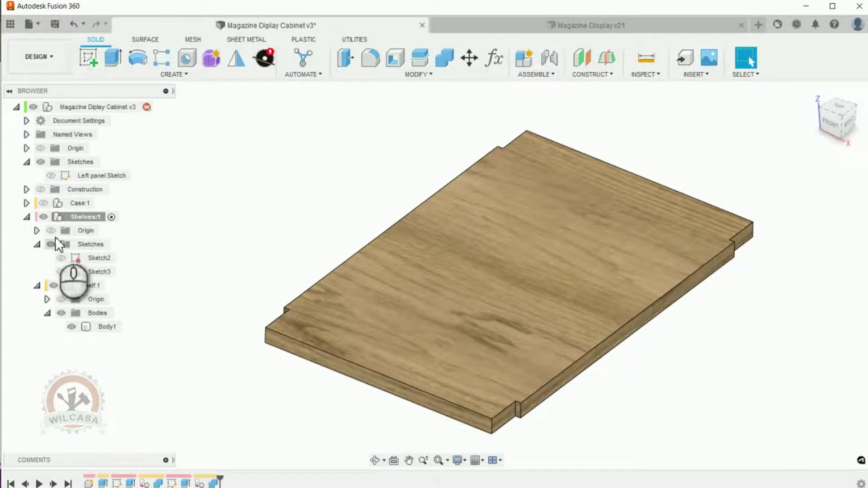
- Activate the top-level cabinet component and collapse the Shelves component with its sketches and shelf in the browser
left_click(157, 107)
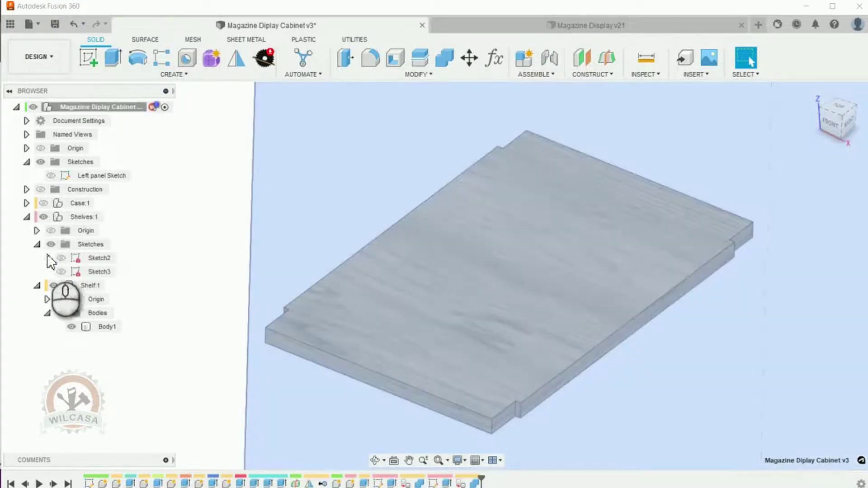
left_click(26, 217)
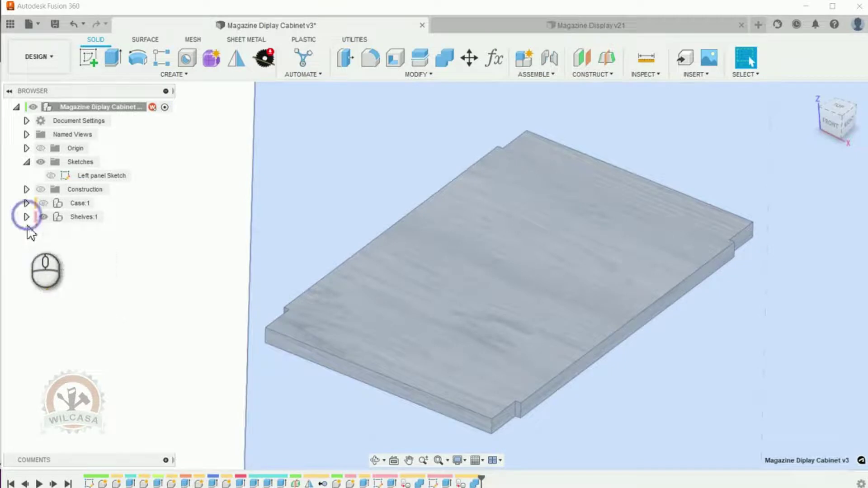
left_click(27, 218)
left_click(38, 245)
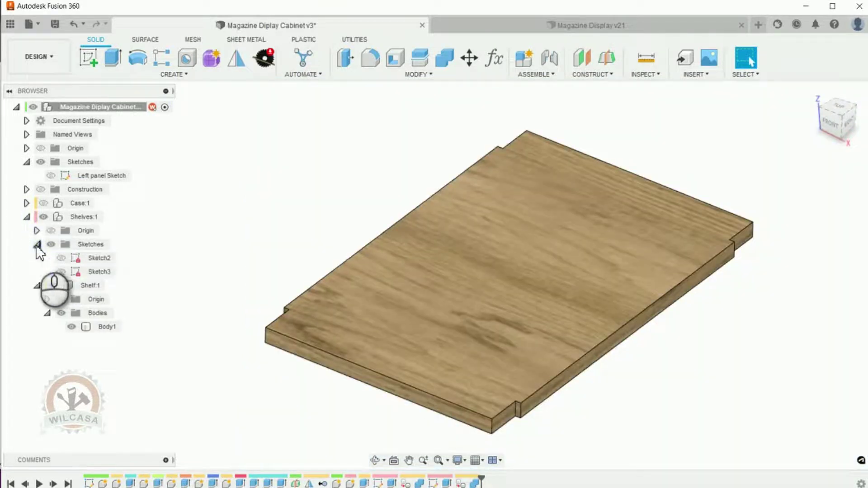
left_click(38, 244)
left_click(37, 258)
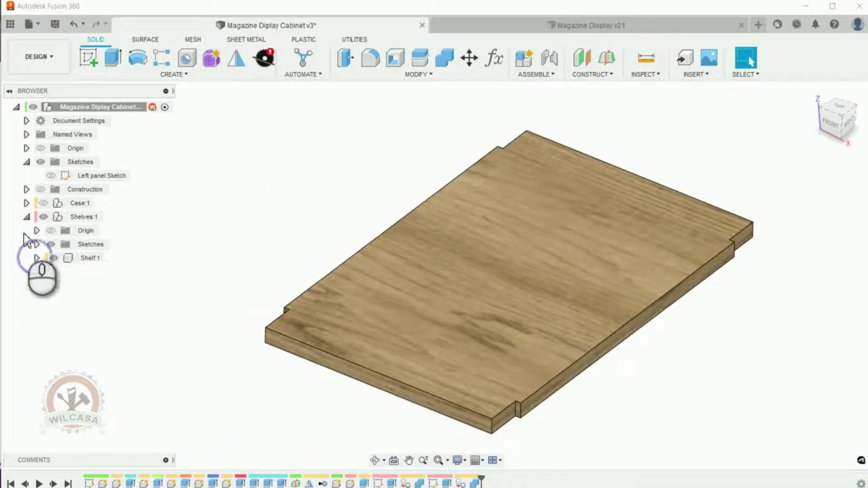
left_click(27, 217)
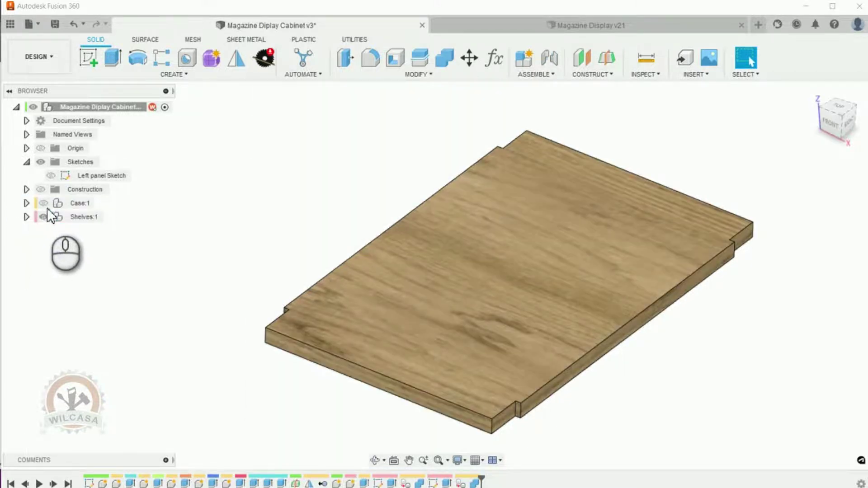
- Show the Case component again and check how the fixed shelf sits between the side panels
left_click(43, 204)
scroll(407, 246, "down", 3)
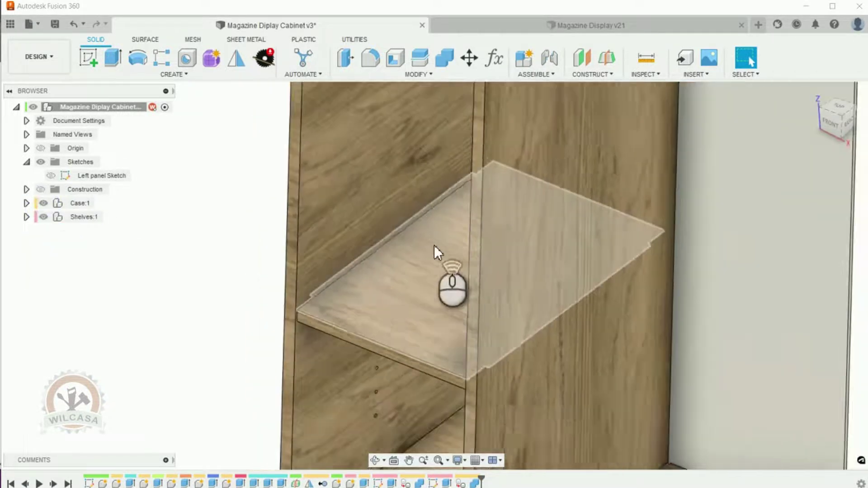
middle_click_drag(802, 330, 552, 194, "shift")
scroll(552, 194, "down", 5)
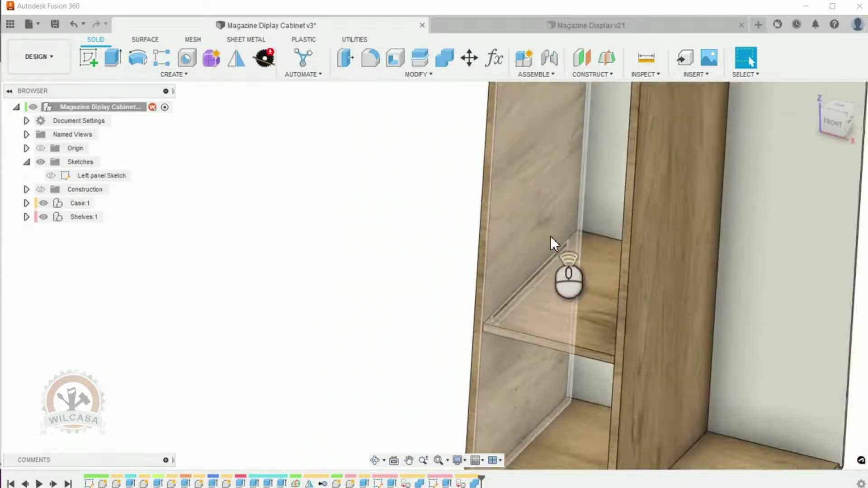
scroll(544, 238, "up", 5)
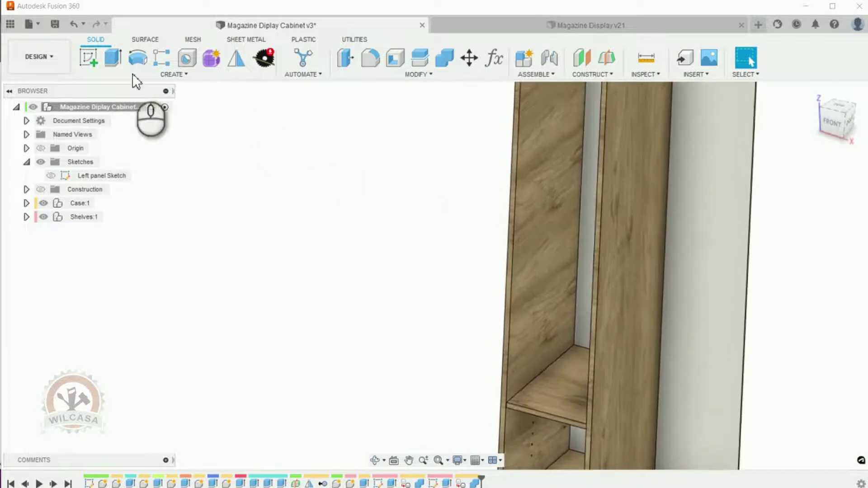
- Start a rectangular pattern of components with the shelf as object and the left side panel's vertical front edge as axis
left_click(160, 59)
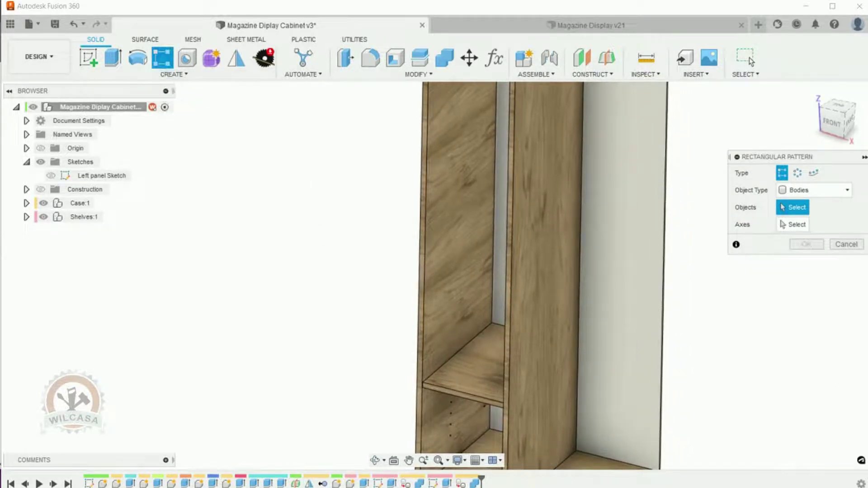
left_click(847, 192)
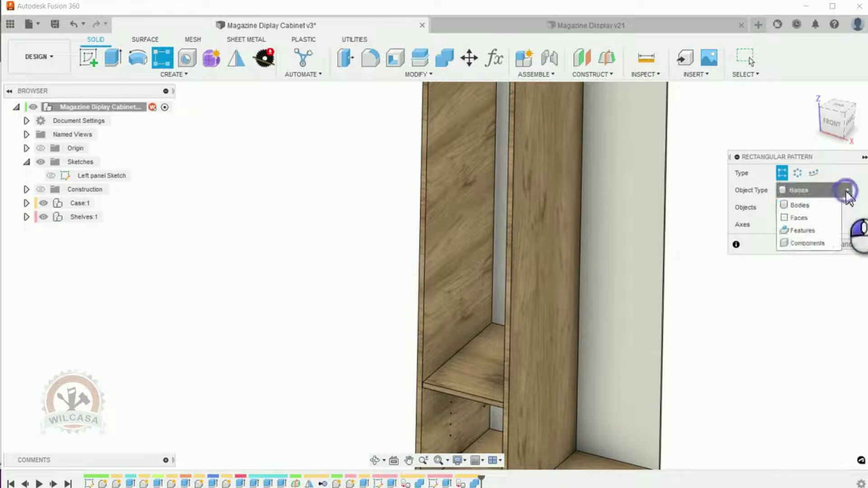
left_click(823, 243)
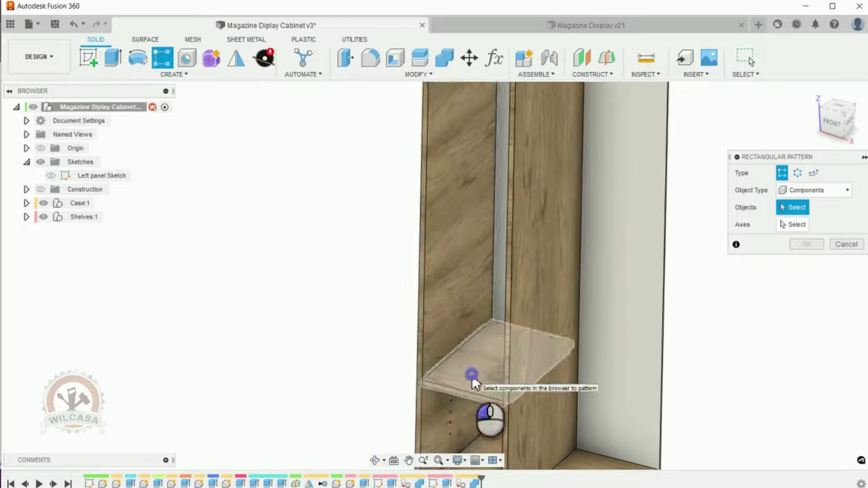
left_click(472, 377)
middle_click_drag(629, 381, 623, 368)
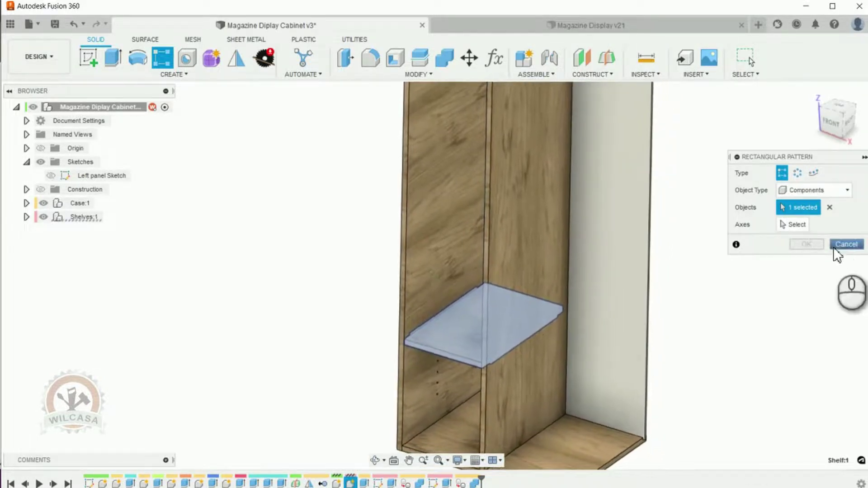
left_click(796, 226)
middle_click_drag(519, 279, 563, 311, "shift")
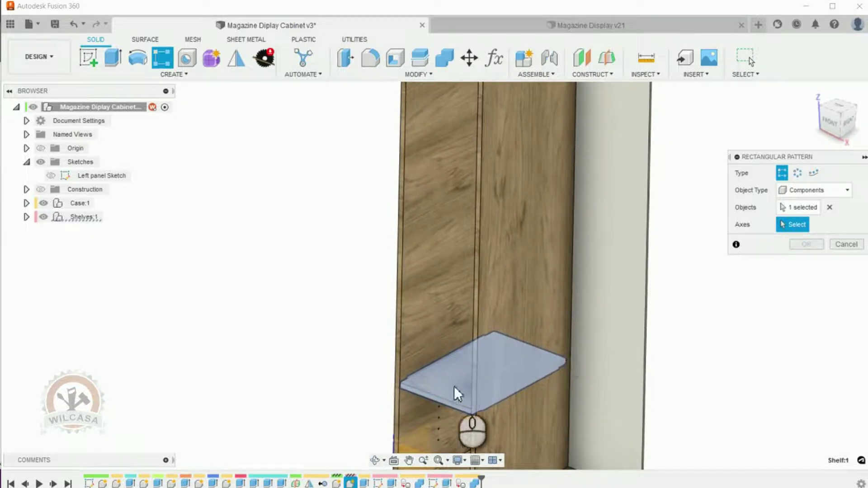
left_click(403, 216)
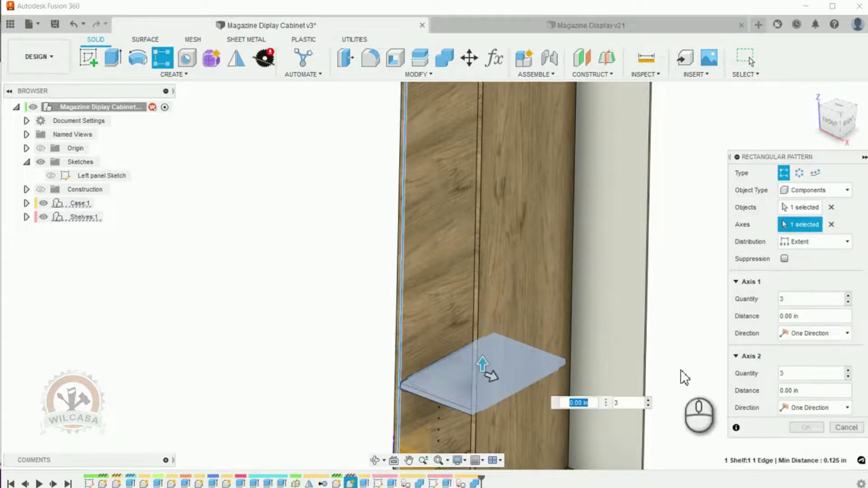
scroll(723, 389, "down", 5)
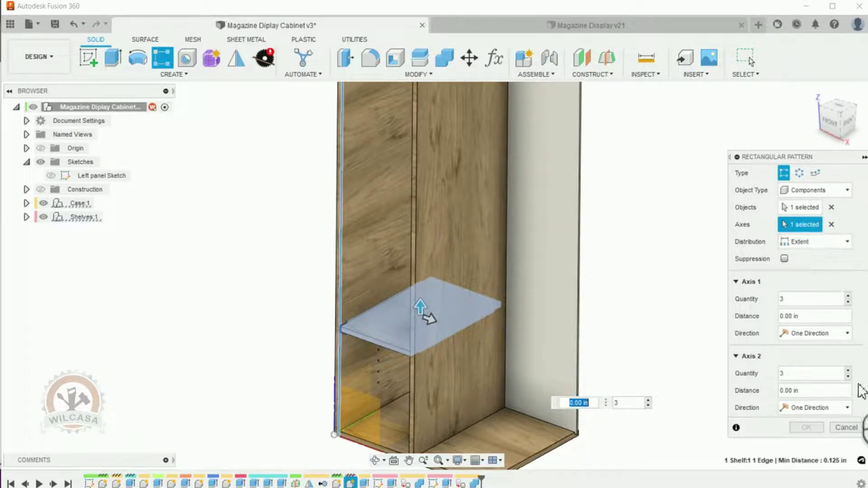
- Set the pattern's distribution to Spacing and its Axis 1 quantity to the parameter ShelvesQty
left_click_drag(827, 160, 814, 143)
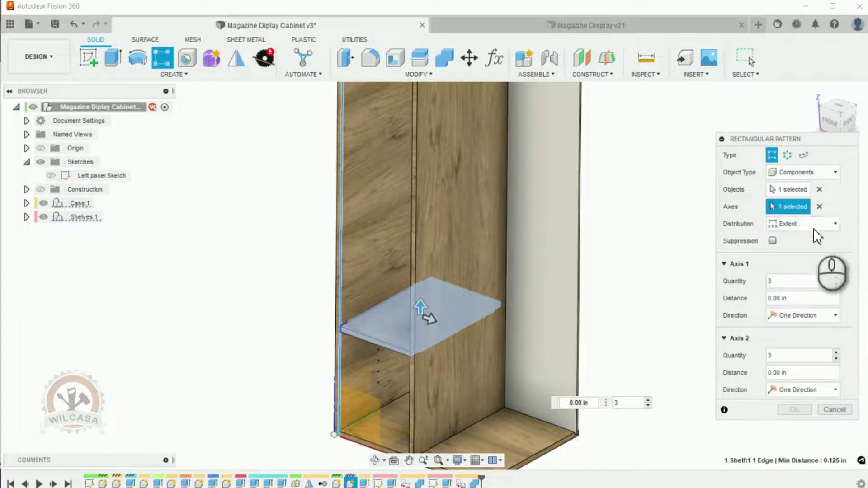
left_click(832, 225)
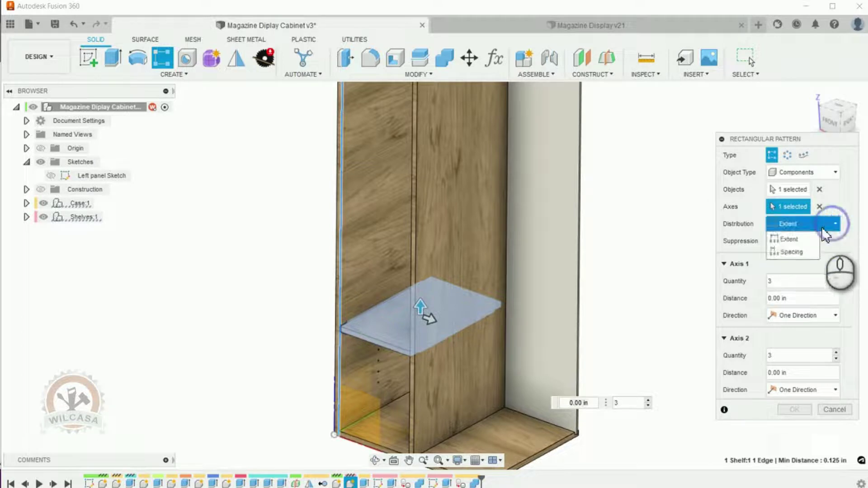
left_click(792, 252)
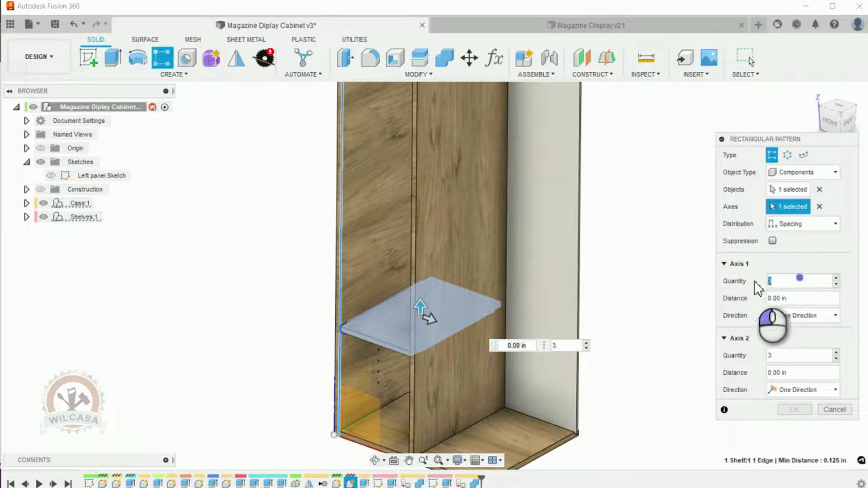
double_click(770, 281)
type("s")
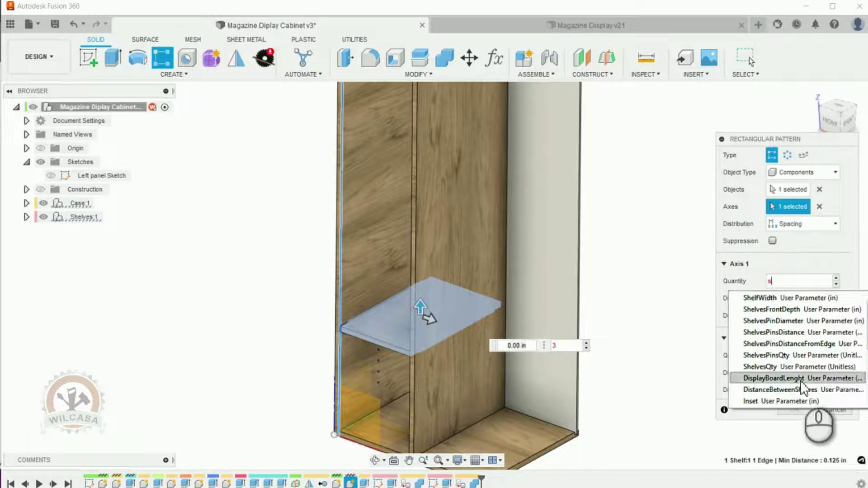
left_click(789, 367)
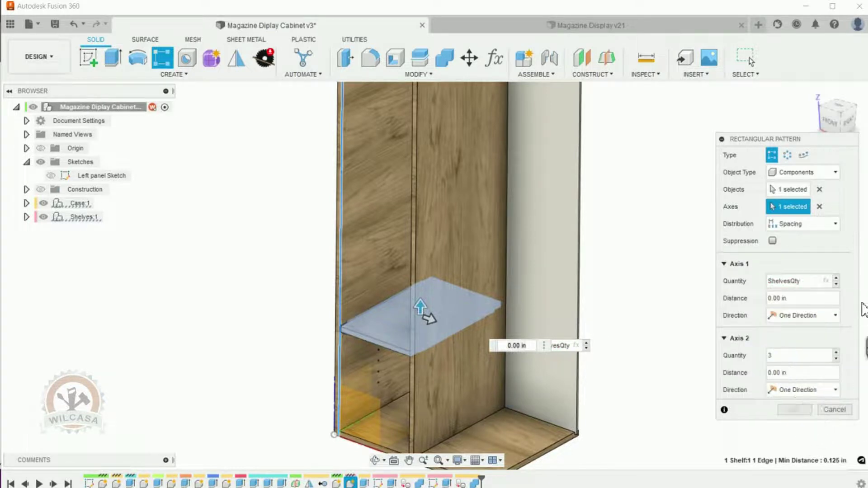
- Set the pattern's Axis 1 distance to the parameter DistanceBetweenShelves
left_click(805, 299)
type("dis")
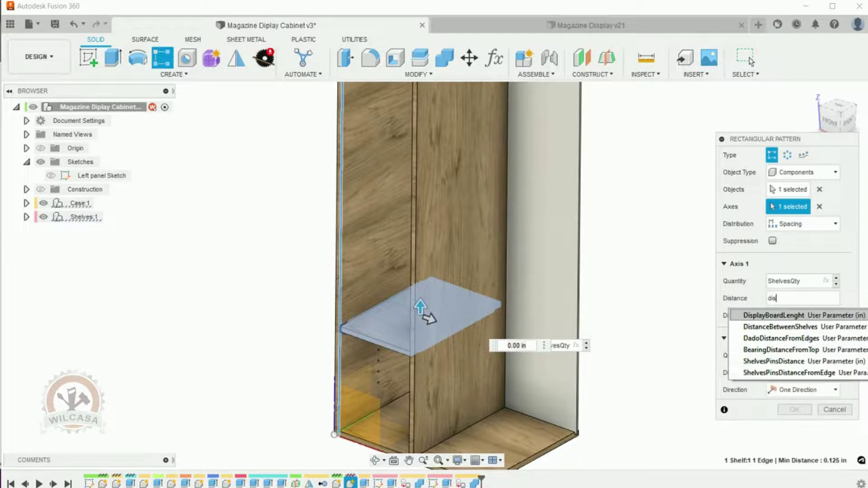
key("Down")
key("Down")
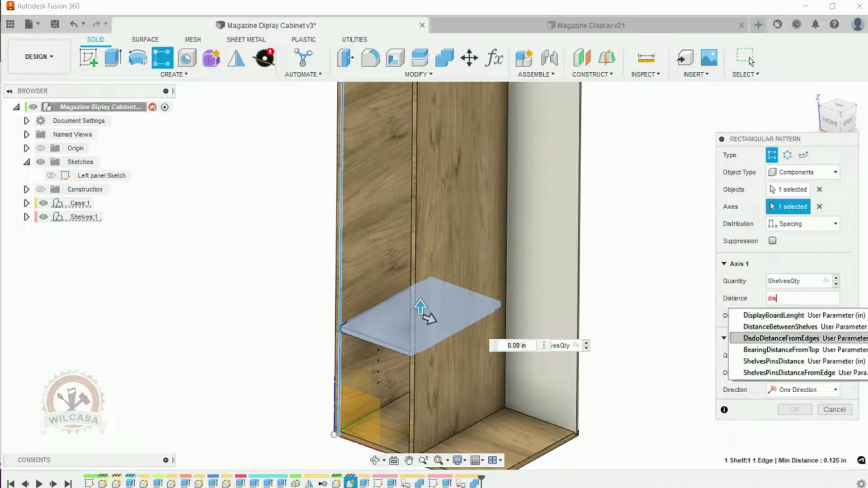
key("Down")
key("Down")
key("Up")
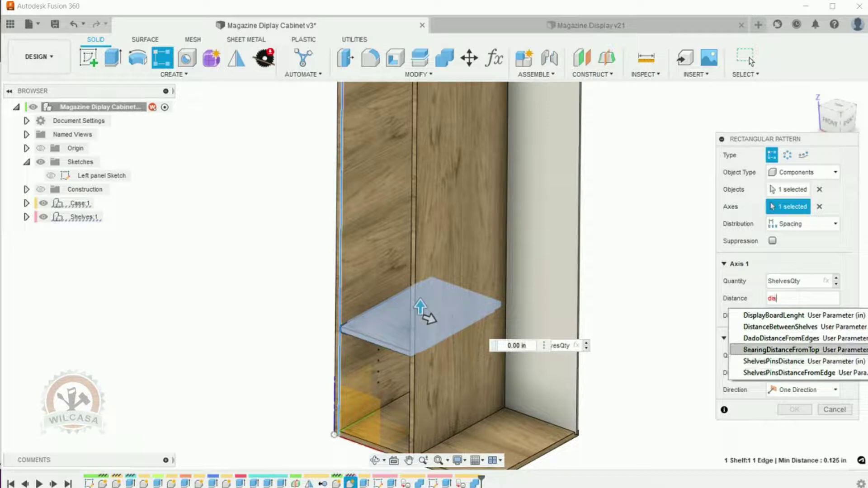
key("Up")
key("Up")
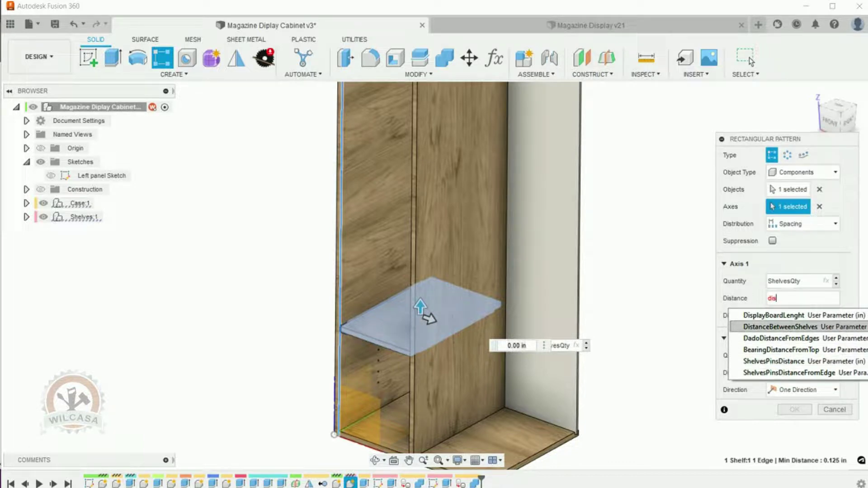
key("Return")
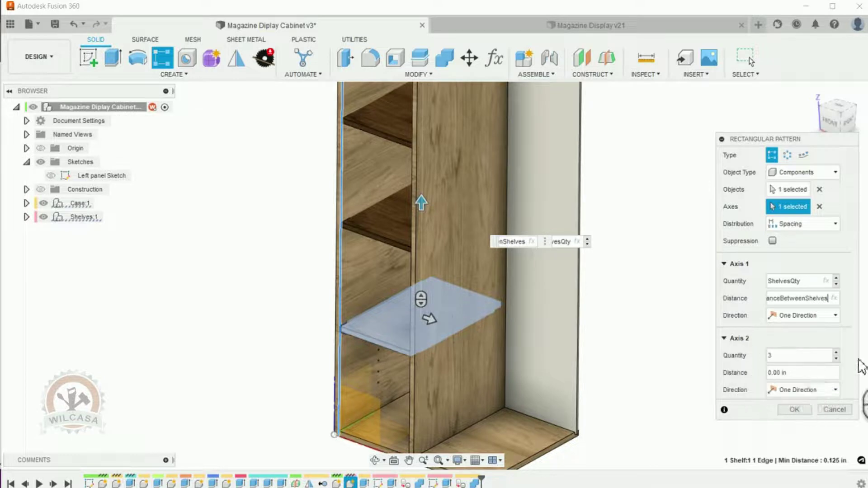
- Reduce the Axis 2 quantity to 1, check the shelf preview in the case, and complete the pattern
left_click(836, 359)
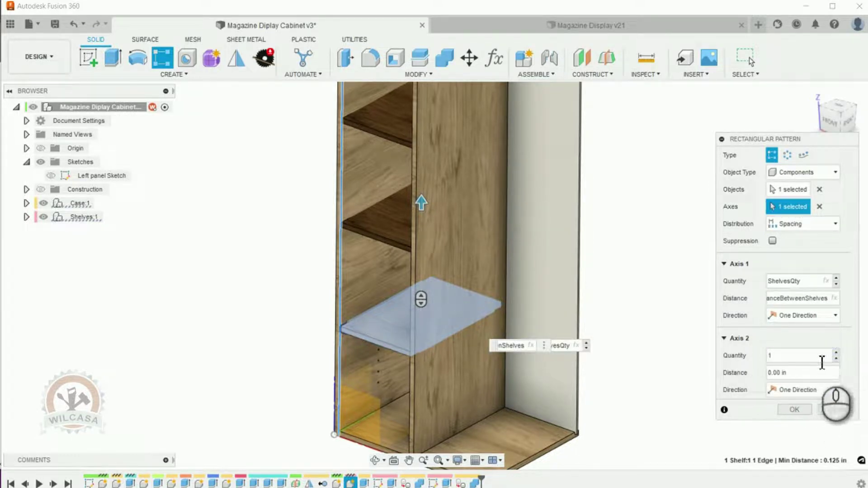
scroll(553, 347, "down", 3)
scroll(549, 340, "down", 4)
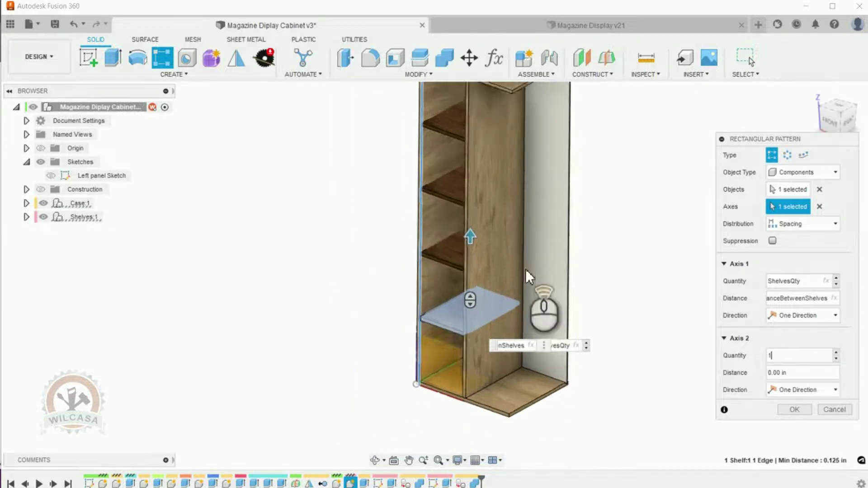
scroll(506, 188, "up", 2)
middle_click_drag(500, 286, 486, 250)
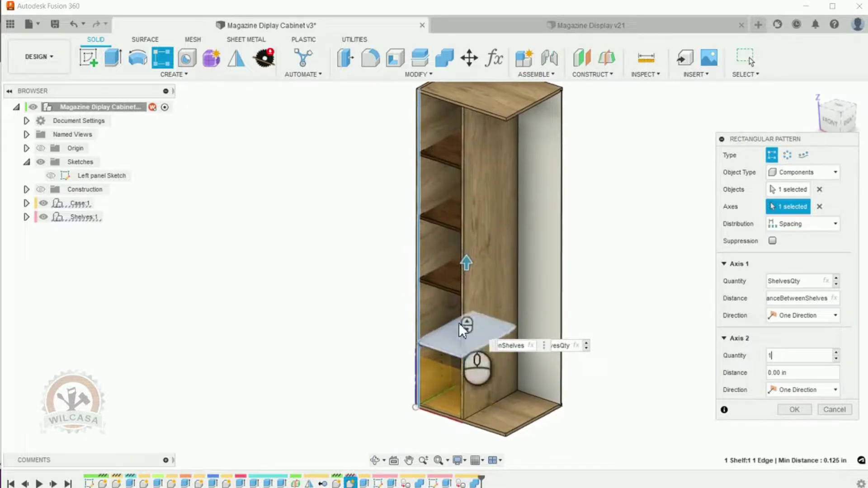
middle_click_drag(463, 399, 463, 388, "shift")
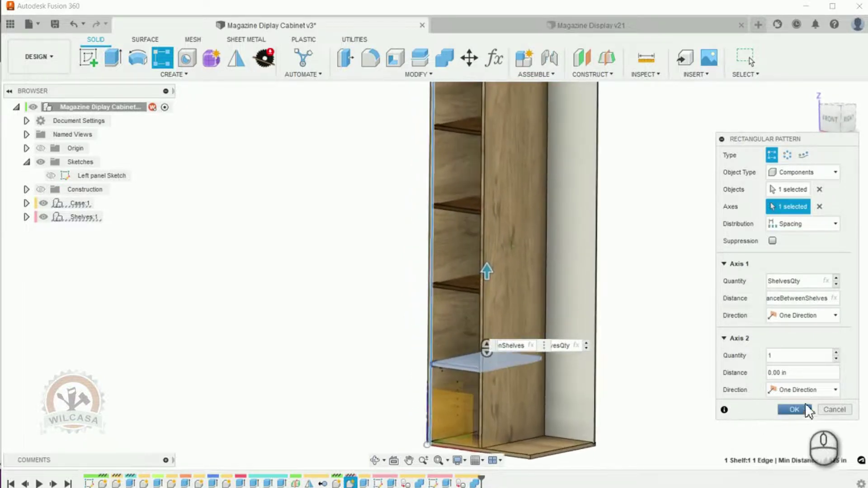
left_click(794, 410)
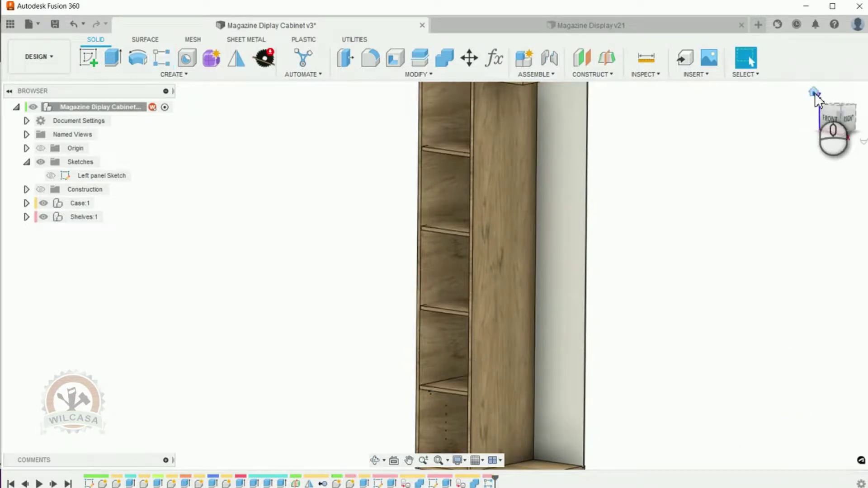
- Measure the distance between the upper face of the case's bottom panel and the underside of the lowest shelf
left_click(815, 93)
middle_click_drag(669, 269, 520, 283, "shift")
scroll(523, 287, "up", 2)
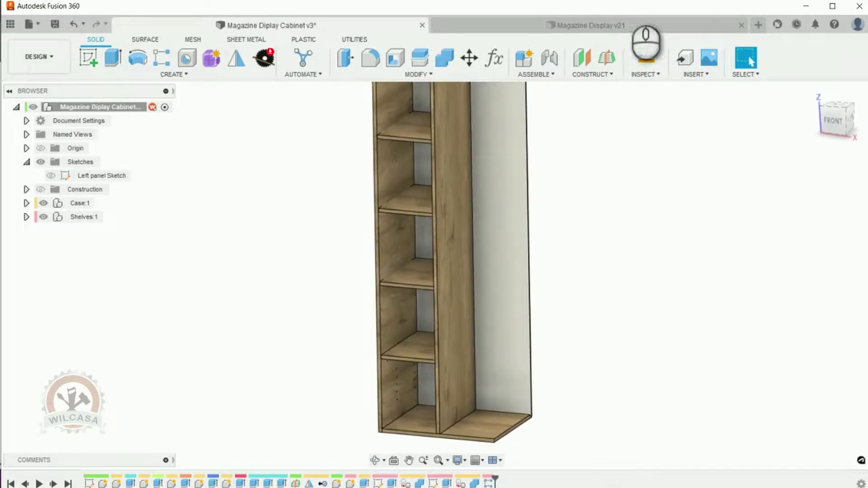
left_click(644, 58)
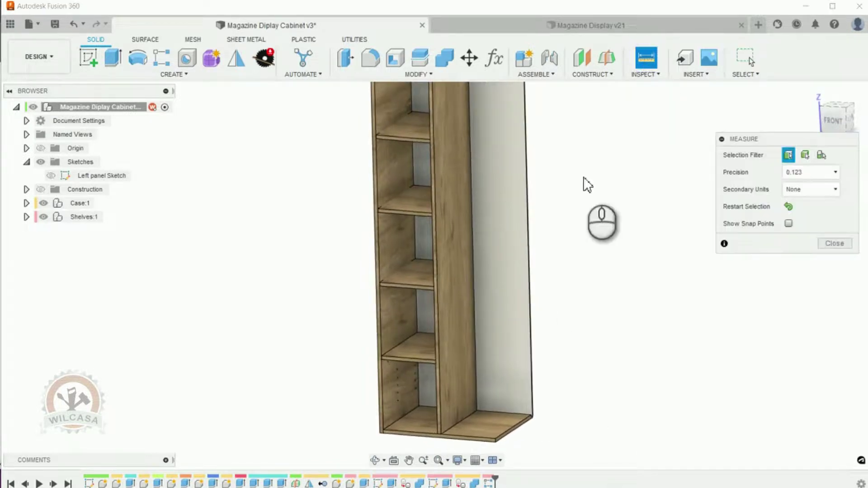
mouse_move(586, 184)
middle_mouse_down("shift")
mouse_move(342, 374)
mouse_move(386, 425)
mouse_move(403, 335)
mouse_move(391, 316)
mouse_move(409, 304)
middle_mouse_up("shift")
left_click(391, 317)
left_click(409, 303)
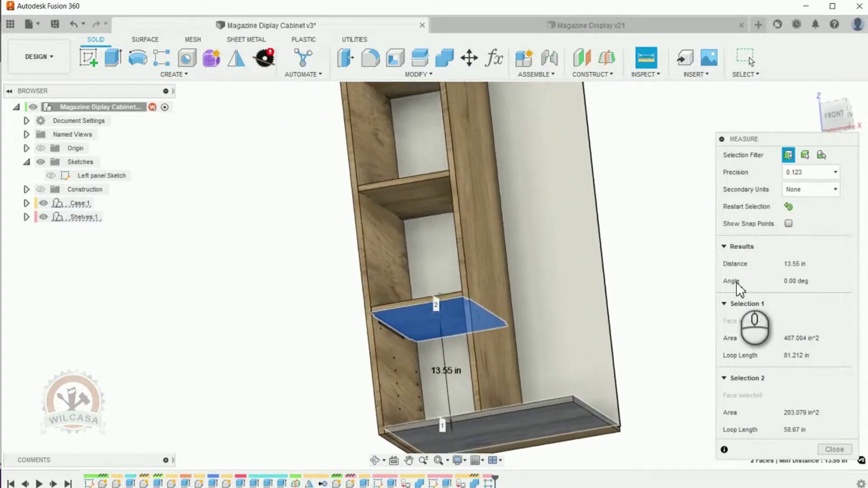
- Restart the measurement and measure from the underside of the top panel to the upper face of the highest shelf
middle_click_drag(724, 294, 810, 339, "shift")
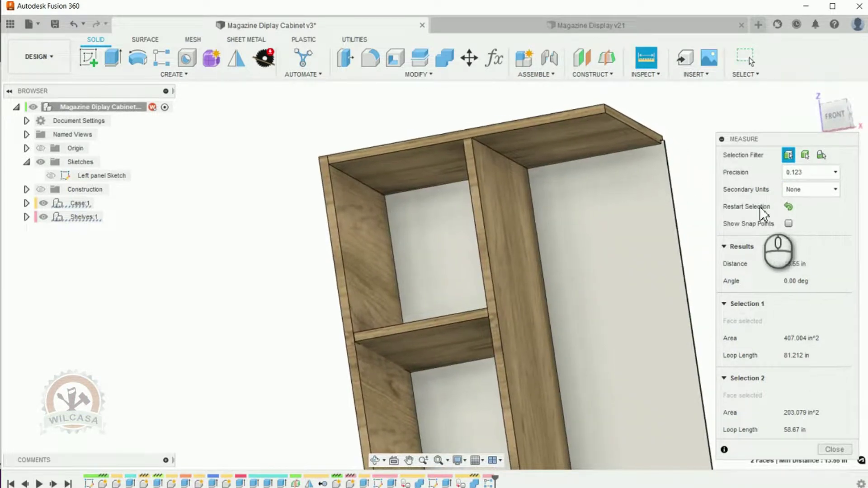
left_click(788, 207)
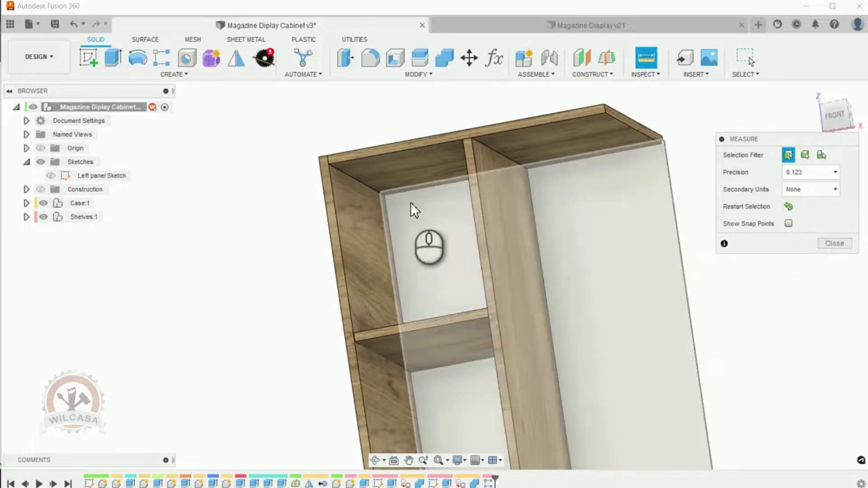
left_click(408, 174)
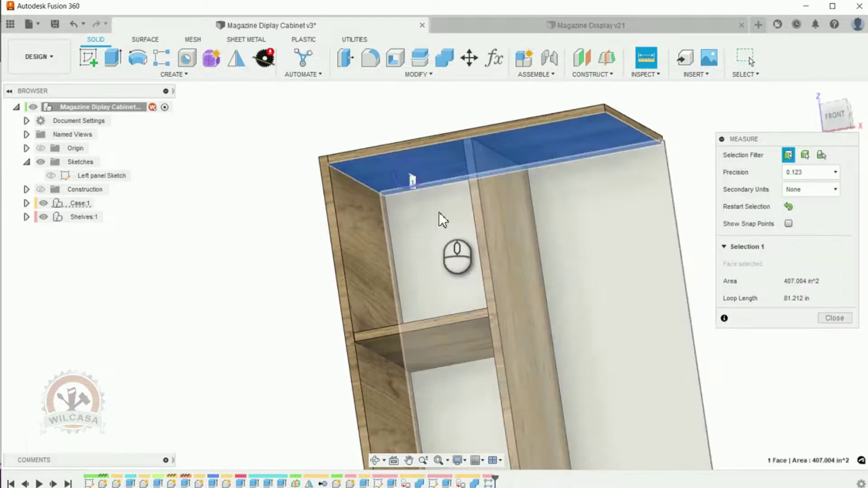
middle_click_drag(438, 212, 713, 352, "shift")
left_click(394, 267)
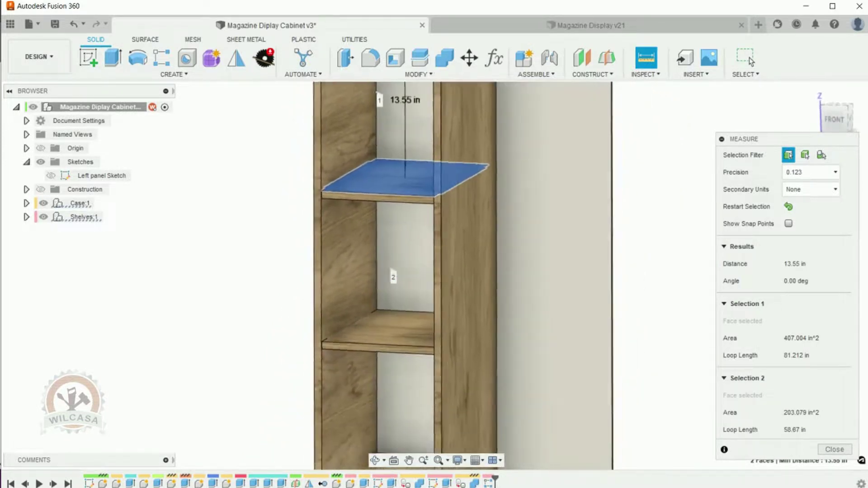
middle_click_drag(434, 280, 434, 219)
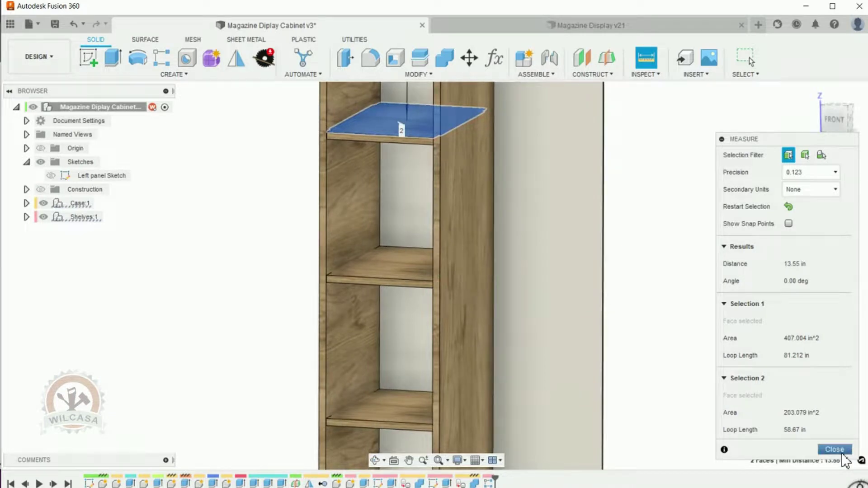
left_click(834, 450)
- Expand the Shelves component and hide the lowest shelf, Shelf:1, to inspect its dado in the side panel
scroll(436, 242, "up", 5)
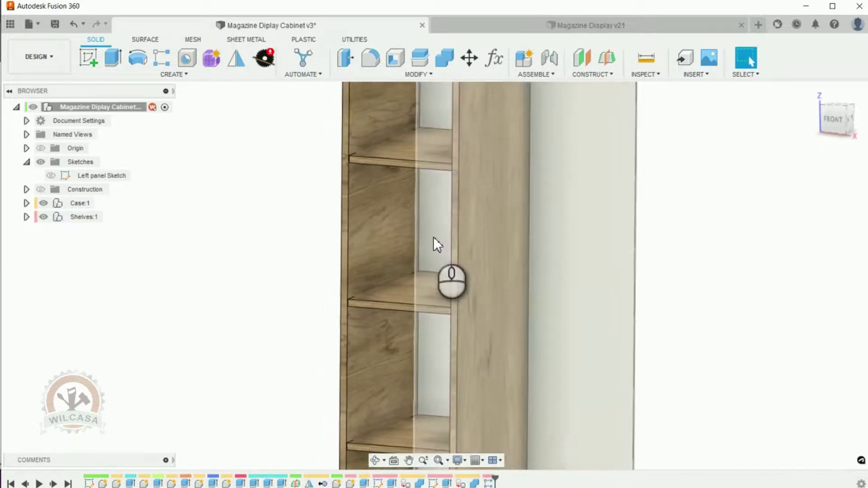
middle_click_drag(398, 183, 445, 394)
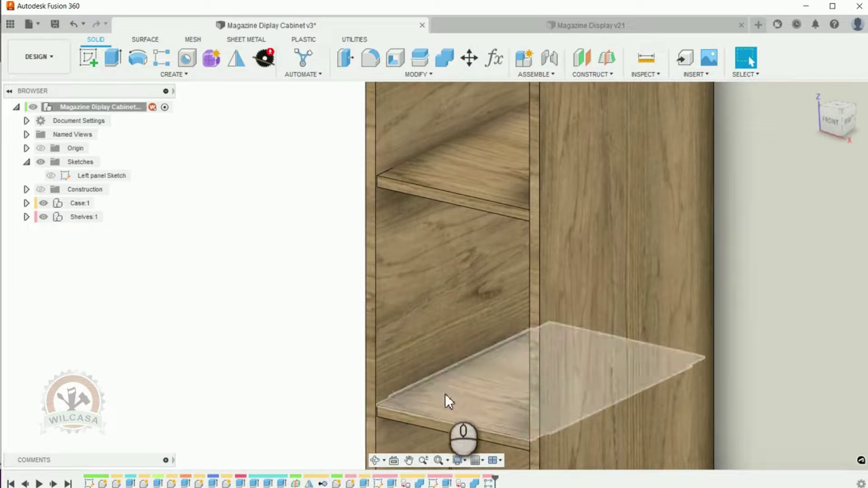
left_click(462, 411)
left_click(26, 217)
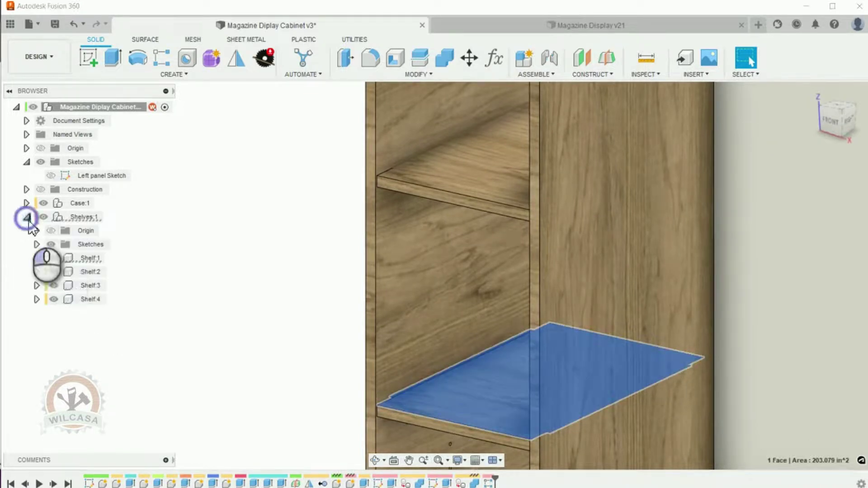
left_click(54, 258)
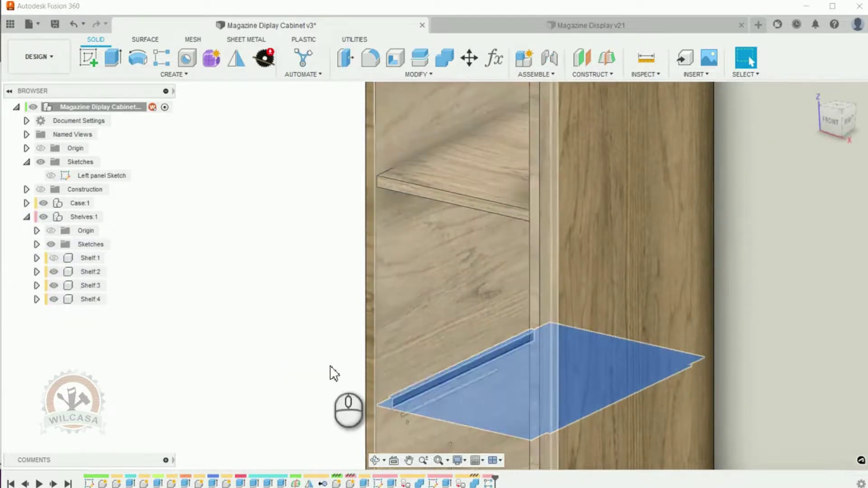
left_click(304, 367)
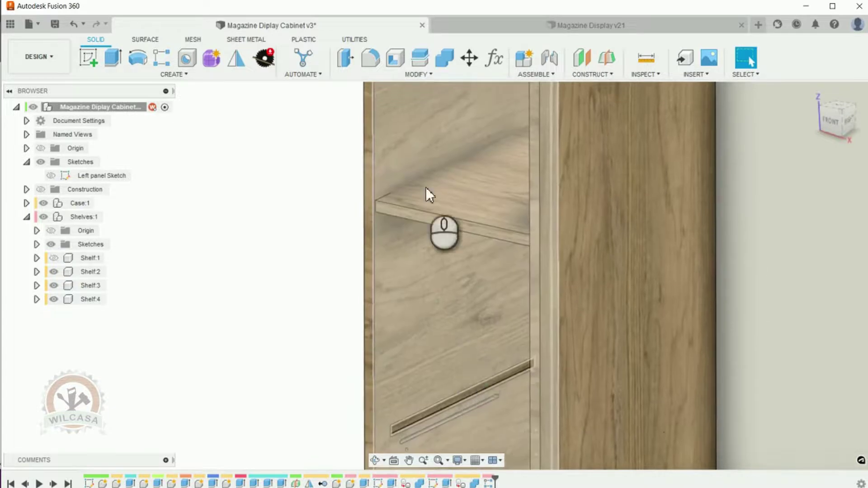
- Hide Shelf:2 as well and inspect the case's side panel for a dado at that shelf's position
left_click(448, 233)
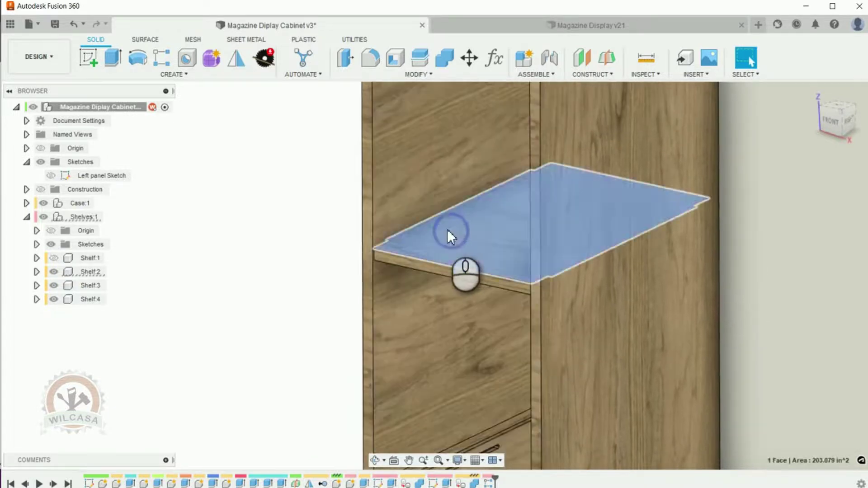
left_click(53, 272)
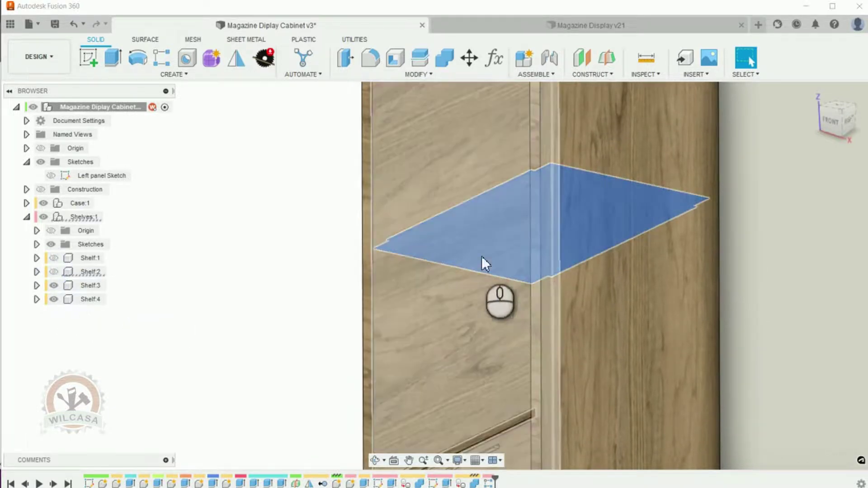
left_click(322, 259)
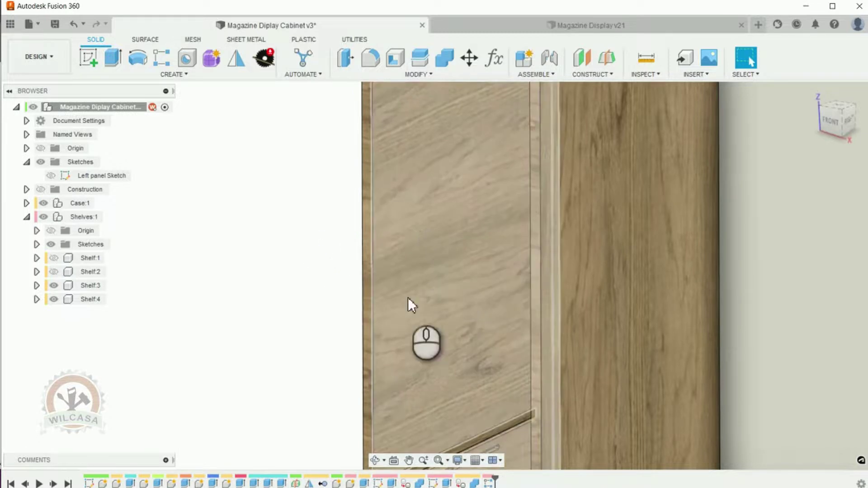
scroll(407, 299, "down", 3)
scroll(407, 300, "down", 3)
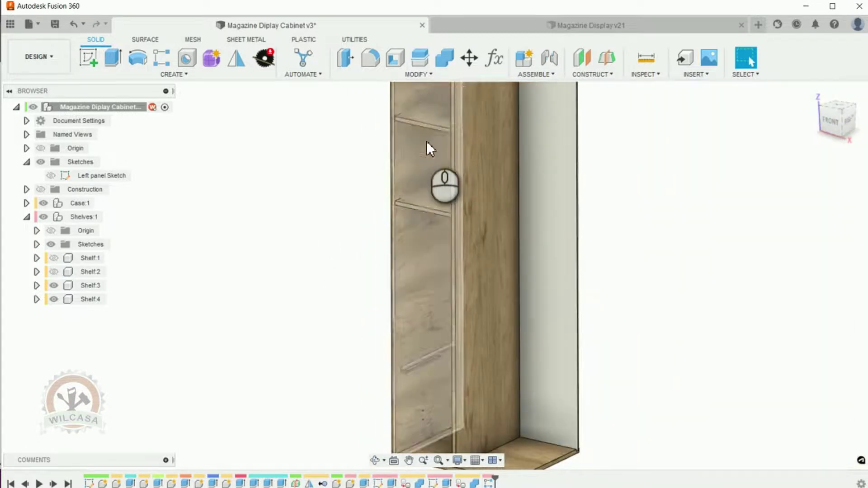
scroll(425, 135, "up", 2)
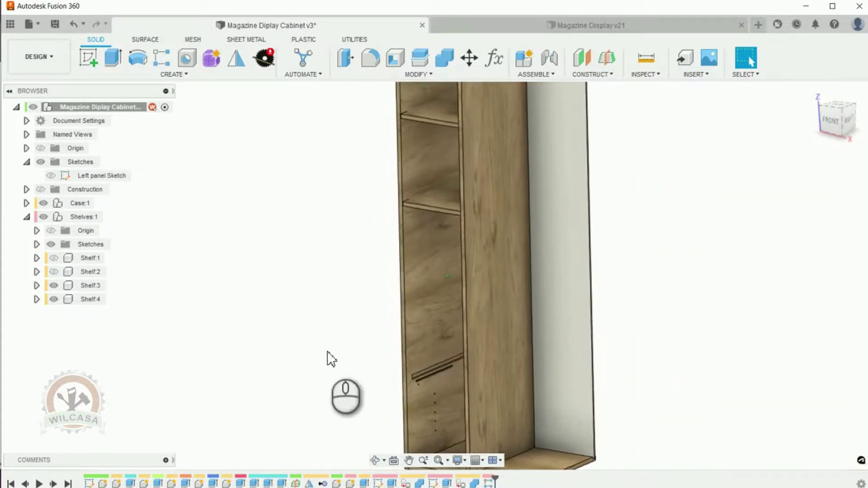
middle_click_drag(328, 359, 326, 340)
scroll(329, 347, "up", 5)
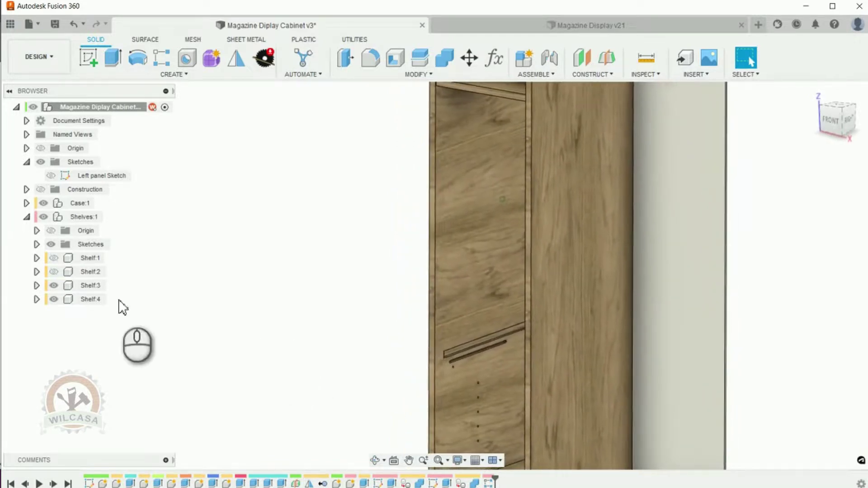
- Show Shelf:2 and Shelf:1 in the case again
left_click(53, 272)
left_click(53, 258)
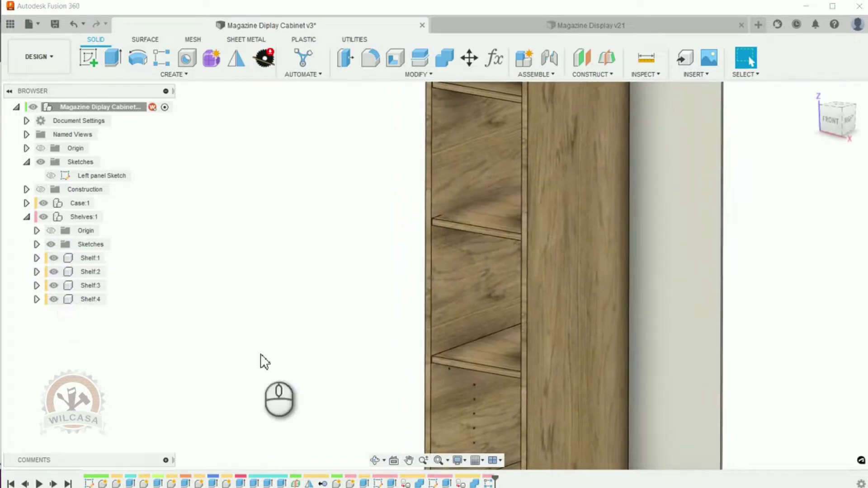
scroll(284, 380, "down", 1)
scroll(289, 382, "down", 3)
scroll(498, 409, "up", 4)
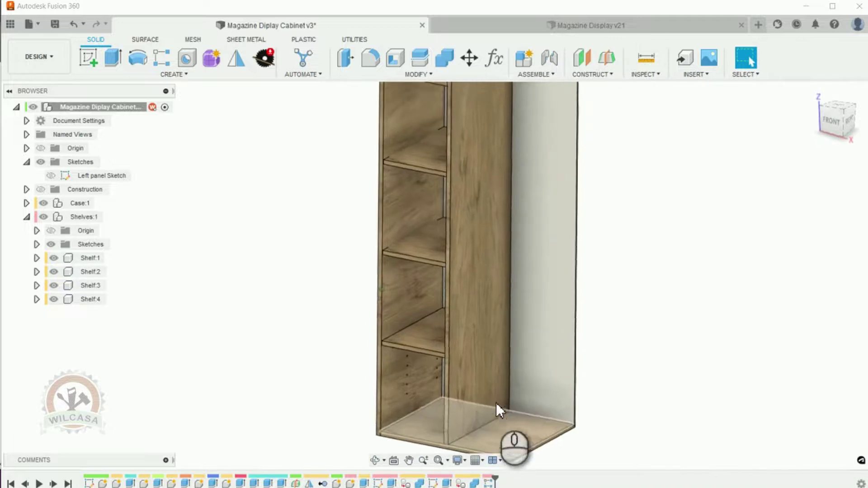
scroll(569, 334, "down", 2)
scroll(452, 335, "up", 1)
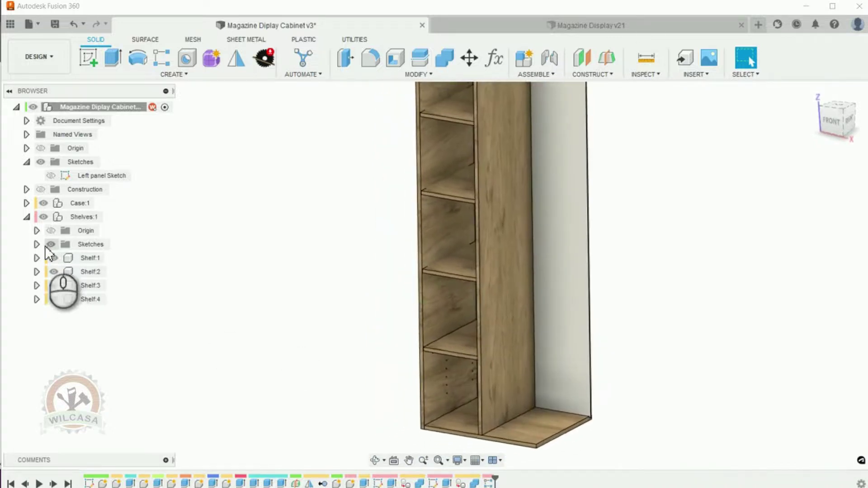
- Hide the whole Shelves component to expose the dado in the case's side panel
left_click(47, 218)
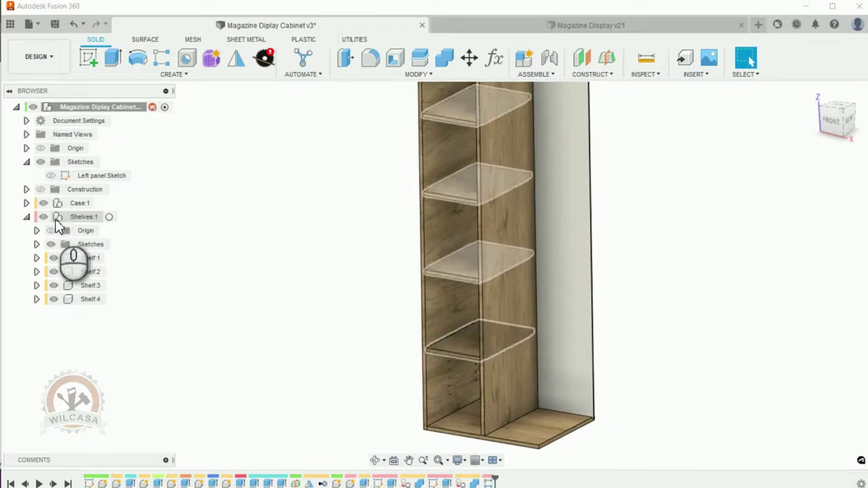
left_click(46, 218)
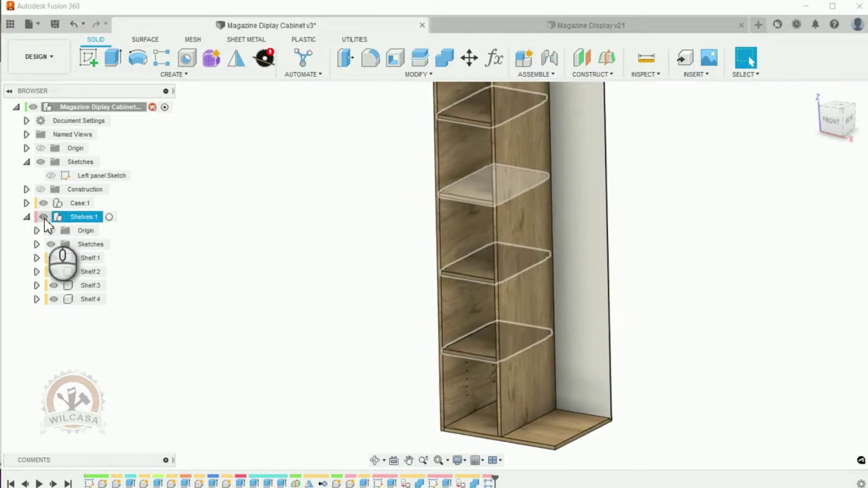
left_click(44, 218)
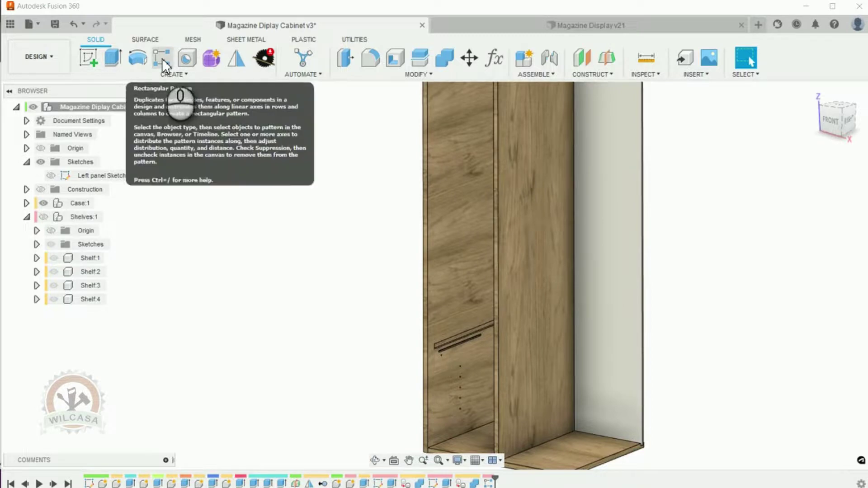
left_click(162, 58)
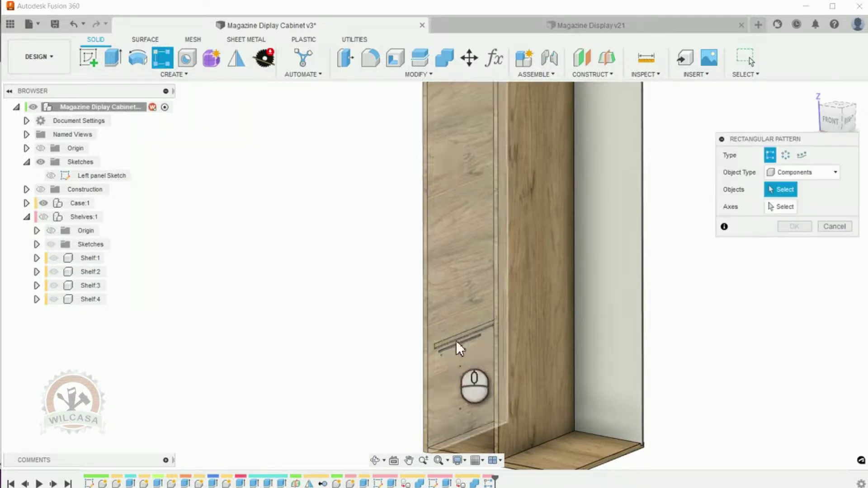
scroll(453, 338, "up", 3)
middle_click_drag(485, 319, 436, 367, "shift")
scroll(495, 351, "up", 2)
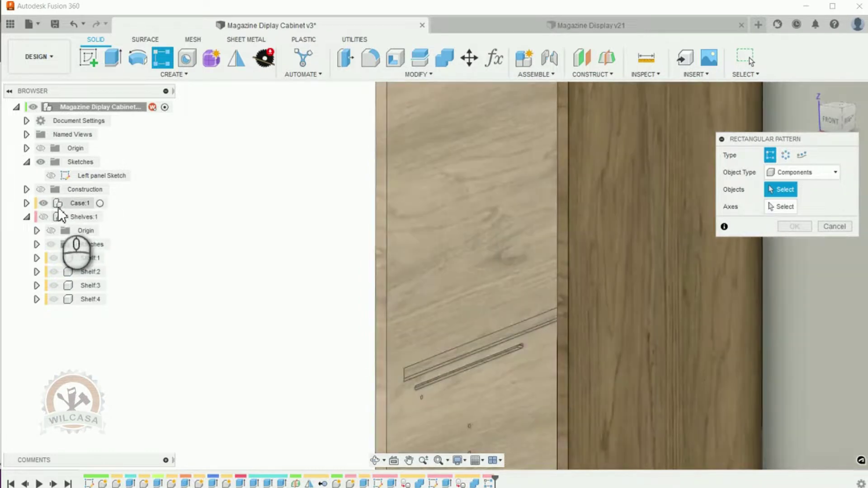
- Activate the Case component for editing and clear the selection
left_click(58, 205)
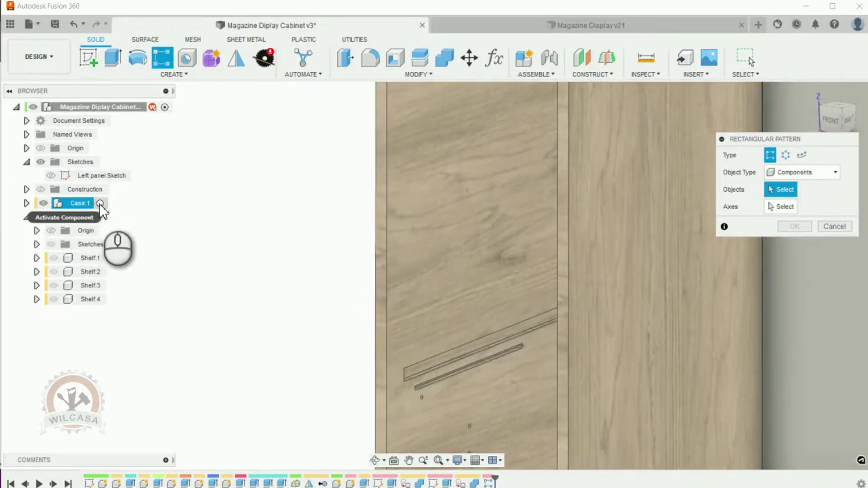
left_click(100, 204)
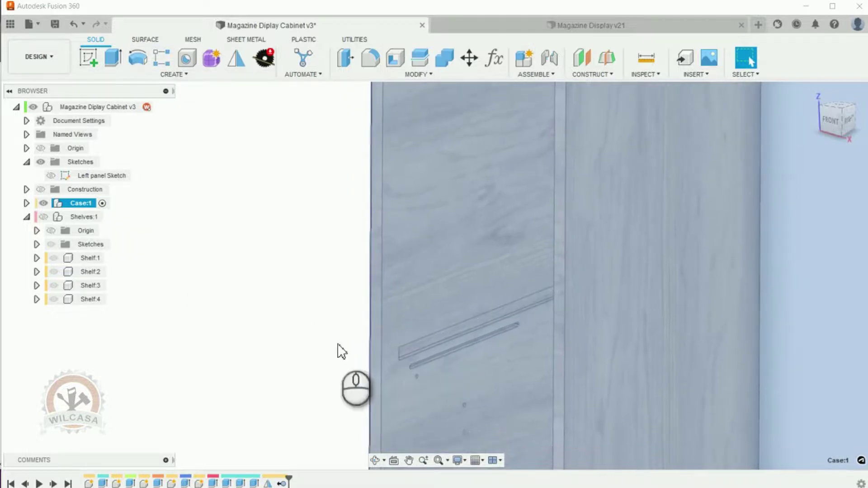
left_click(331, 292)
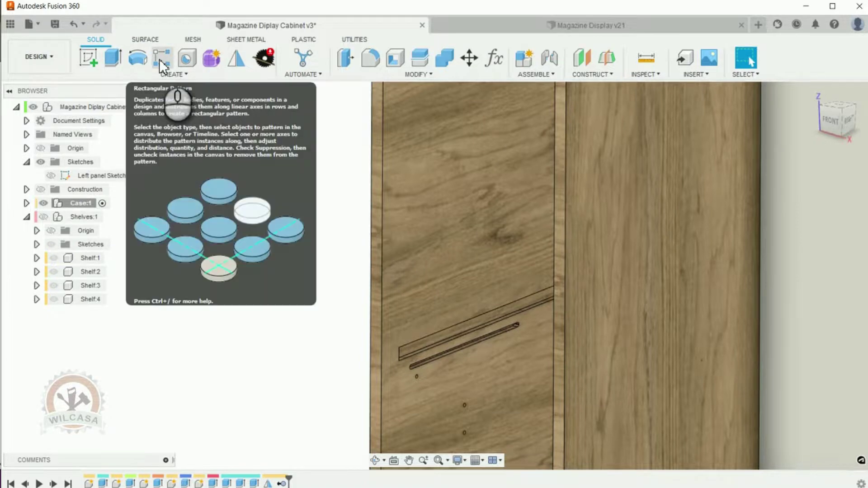
- Start a rectangular pattern of features with the side panel's shelf dado as object and the panel's vertical front edge as axis
left_click(160, 59)
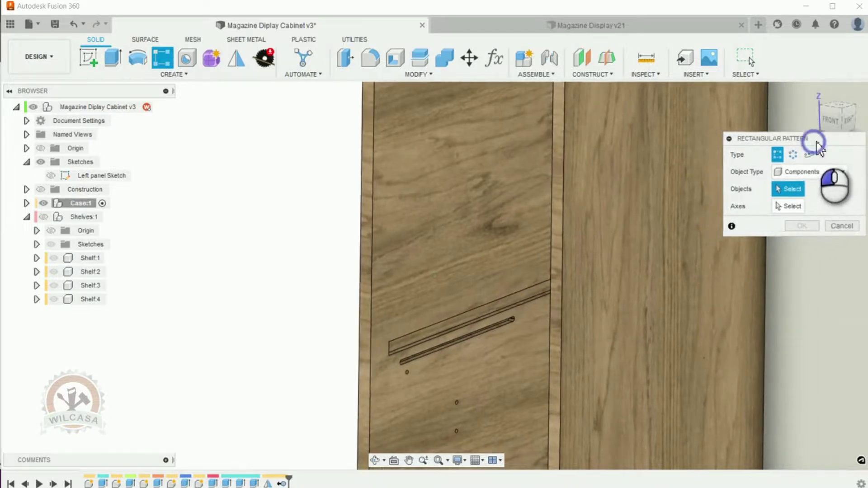
left_click(843, 171)
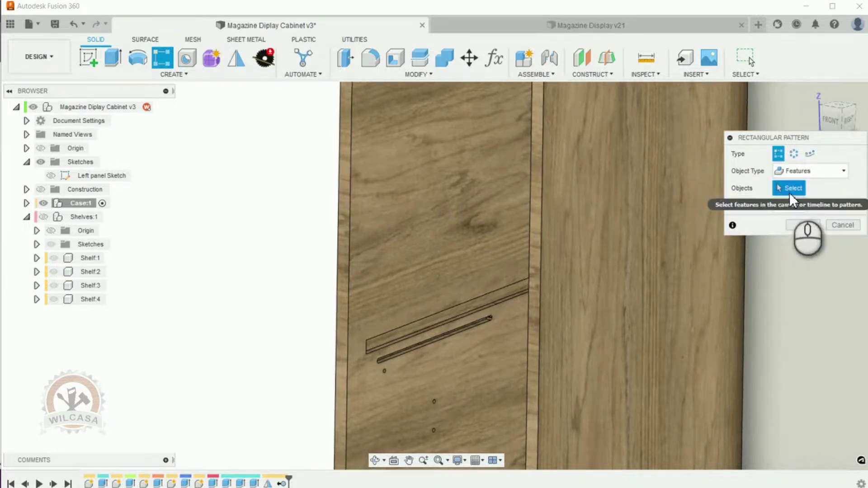
left_click(497, 294)
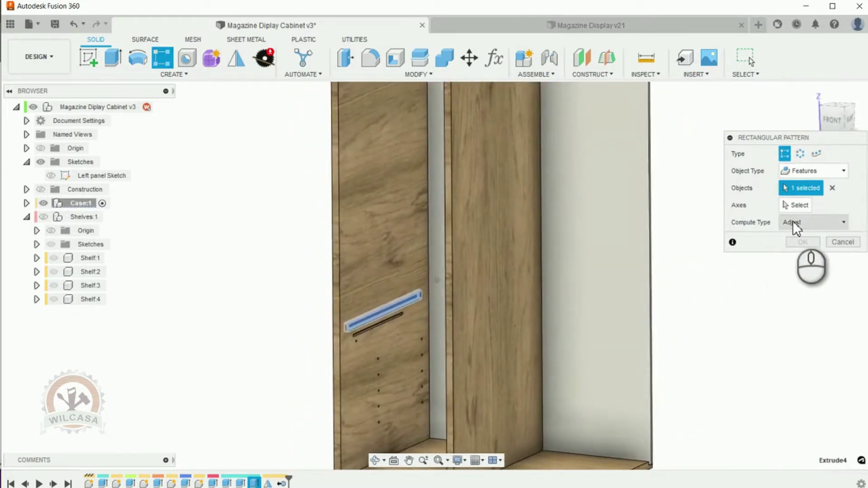
left_click(799, 206)
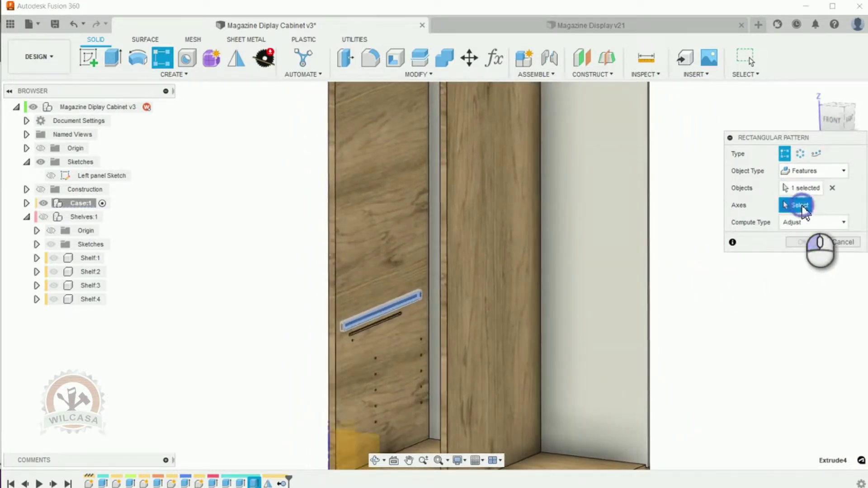
left_click(338, 256)
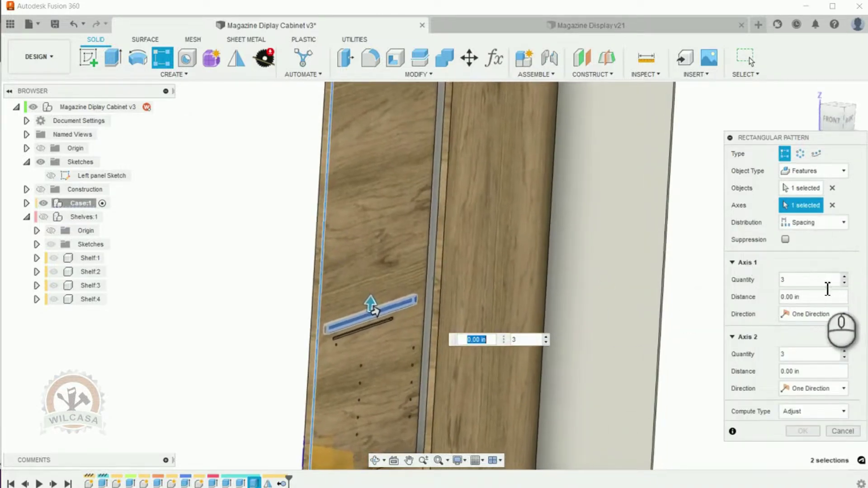
- Set the Axis 1 quantity to ShelvesQty and the distance to DistanceBetweenShelves for the dado pattern
left_click(813, 280)
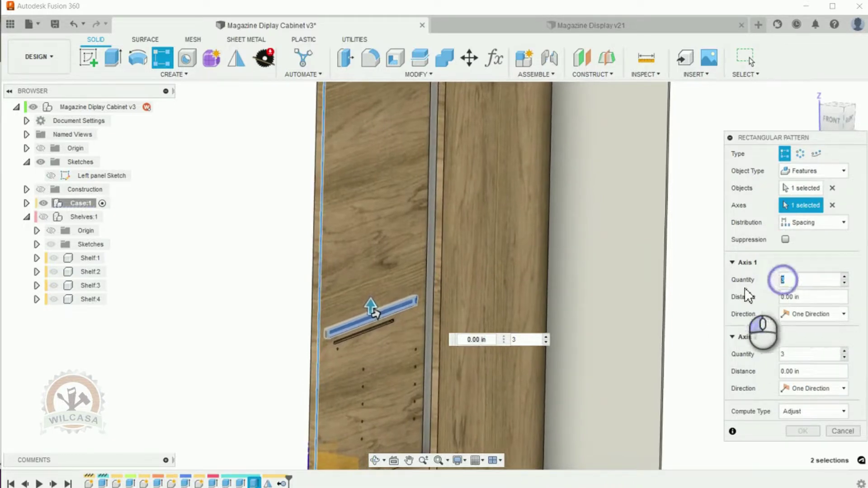
type("s")
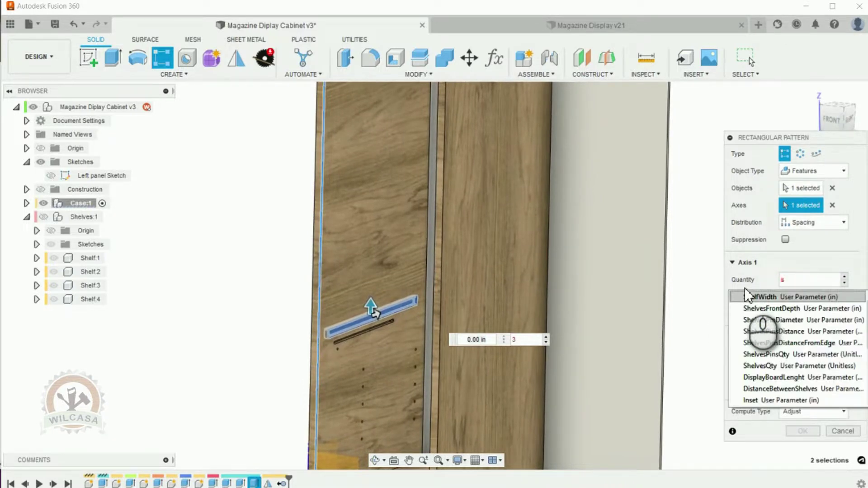
key("Down")
key("Down")
key("Down")
key("Return")
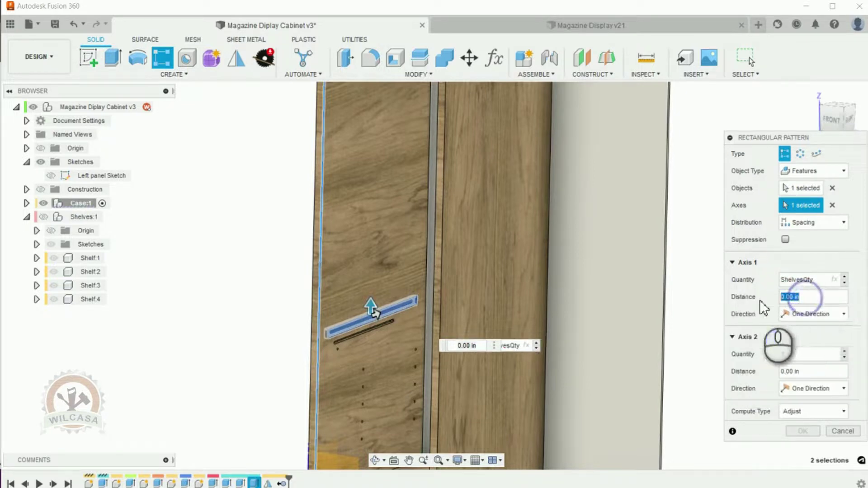
type("dis")
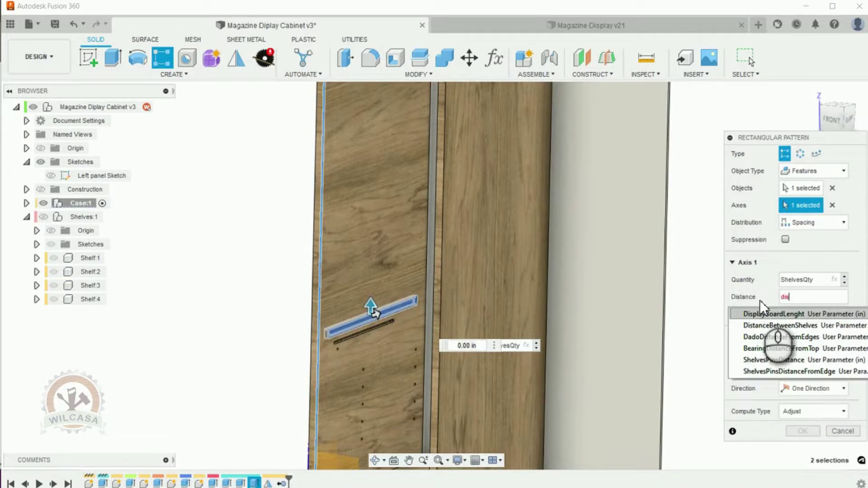
key("Down")
key("Return")
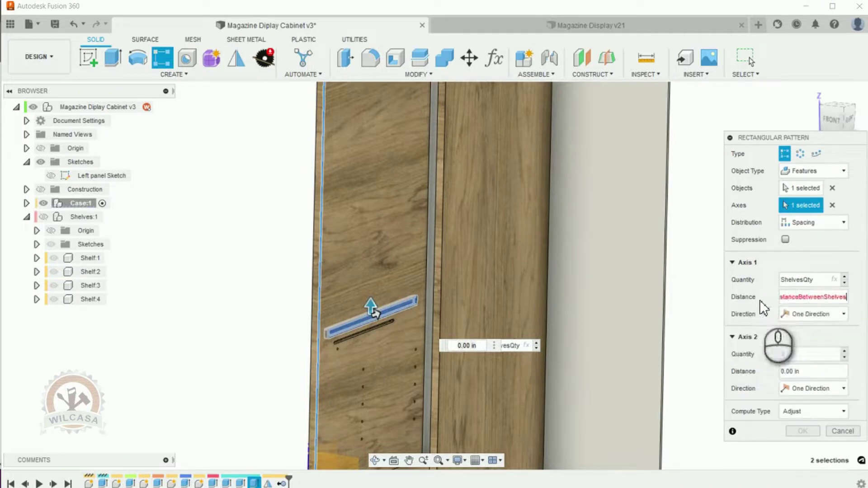
- Reduce the Axis 2 quantity to 1 and complete the dado pattern
left_click(844, 358)
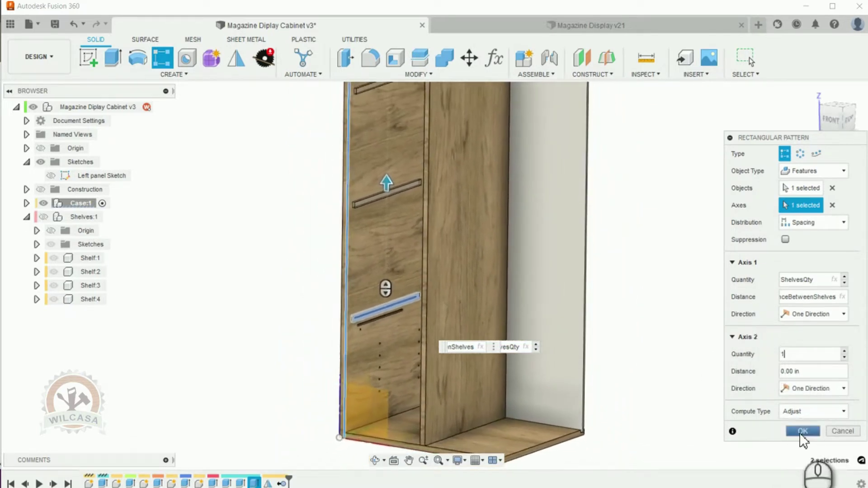
left_click(801, 433)
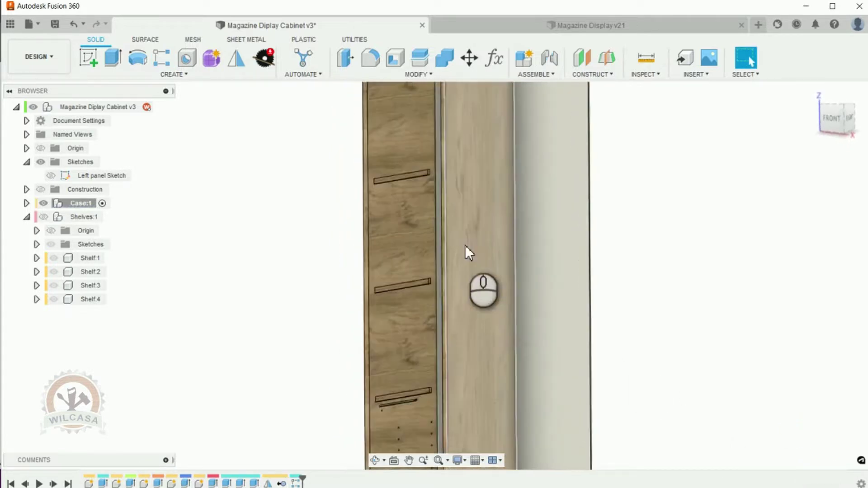
middle_click_drag(466, 248, 58, 242, "shift")
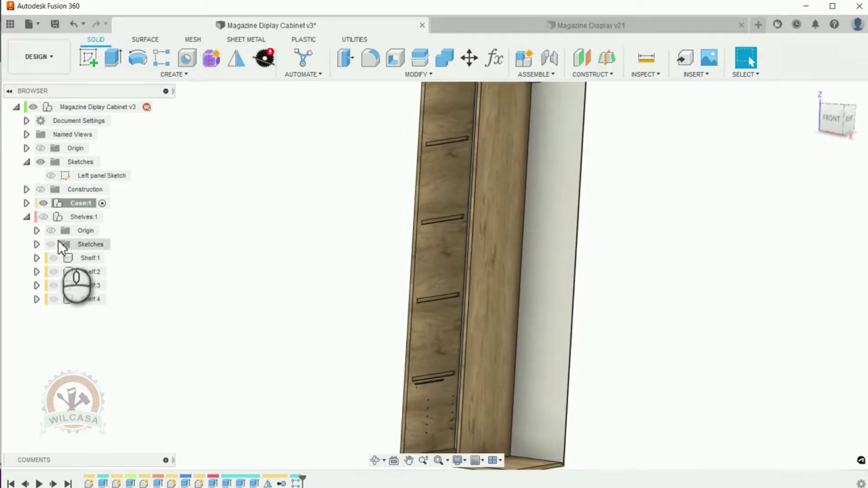
- Show the Shelves component again and reactivate the top-level cabinet assembly
left_click(44, 217)
middle_click_drag(467, 237, 110, 102, "shift")
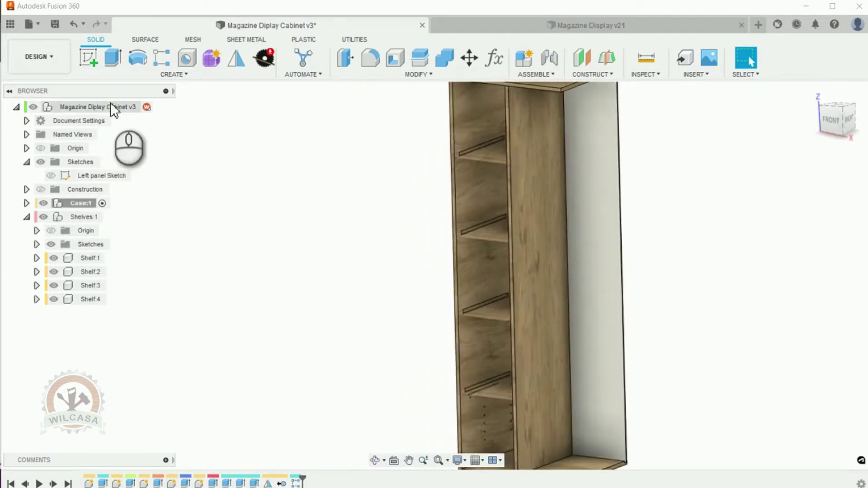
left_click(110, 105)
left_click(353, 214)
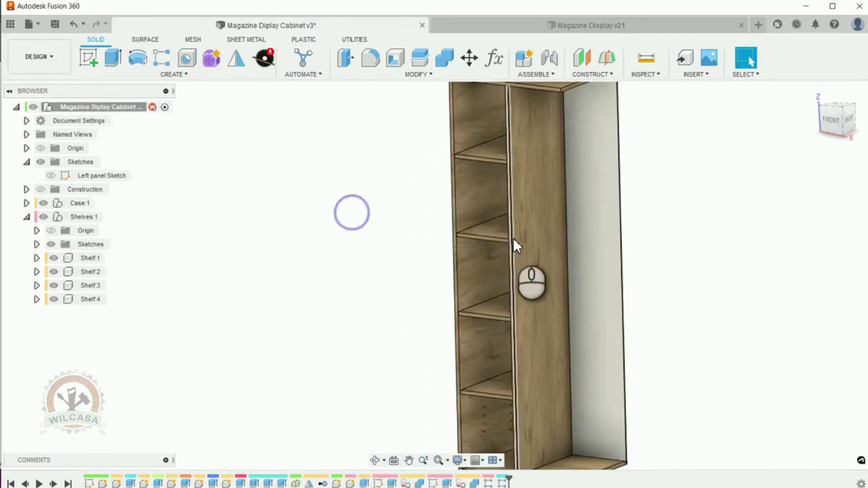
- Inspect up close how a shelf's front corner fits against the side panel and its dado
scroll(502, 319, "up", 8)
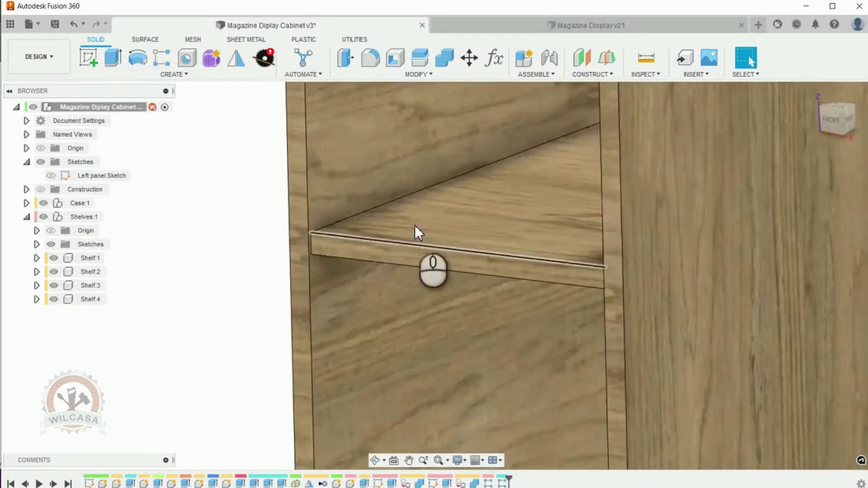
middle_click_drag(415, 225, 600, 209, "shift")
scroll(598, 208, "up", 2)
scroll(351, 299, "down", 2)
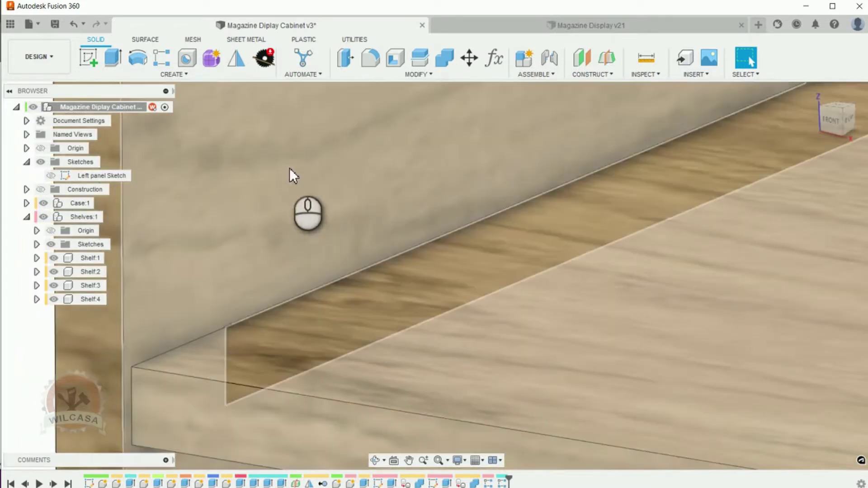
scroll(22, 385, "up", 2)
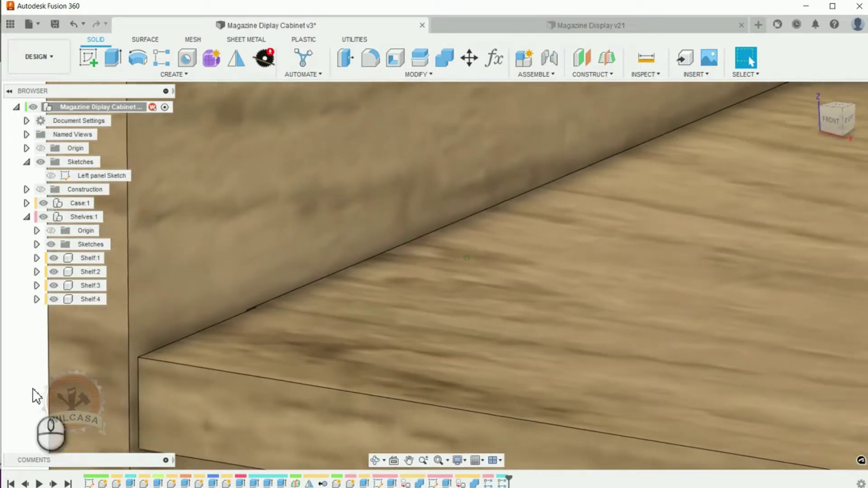
- Examine the shelf's notched side edge at the side-panel dado and review the whole cabinet with its shelves from the home view
scroll(387, 302, "up", 3)
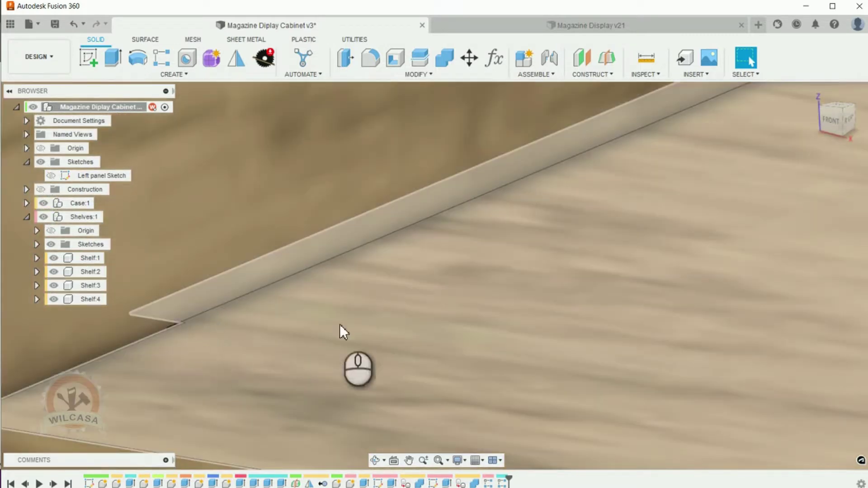
scroll(474, 277, "down", 4)
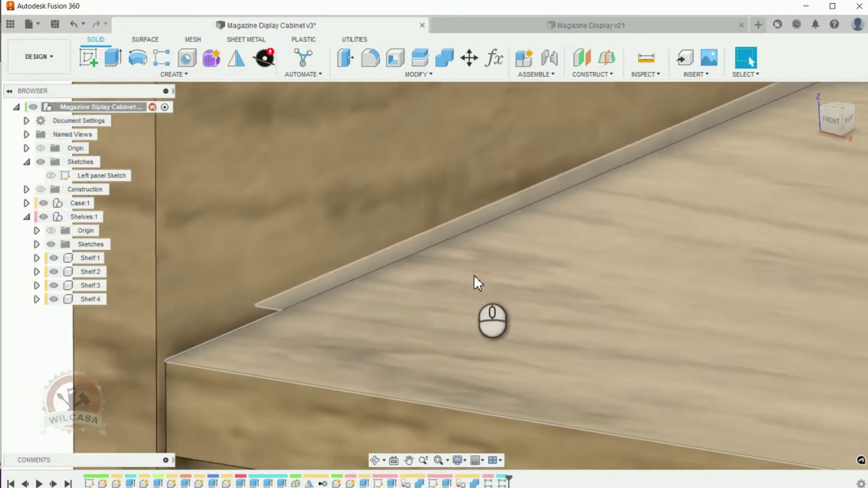
scroll(474, 275, "down", 3)
scroll(474, 275, "up", 2)
scroll(537, 268, "down", 2)
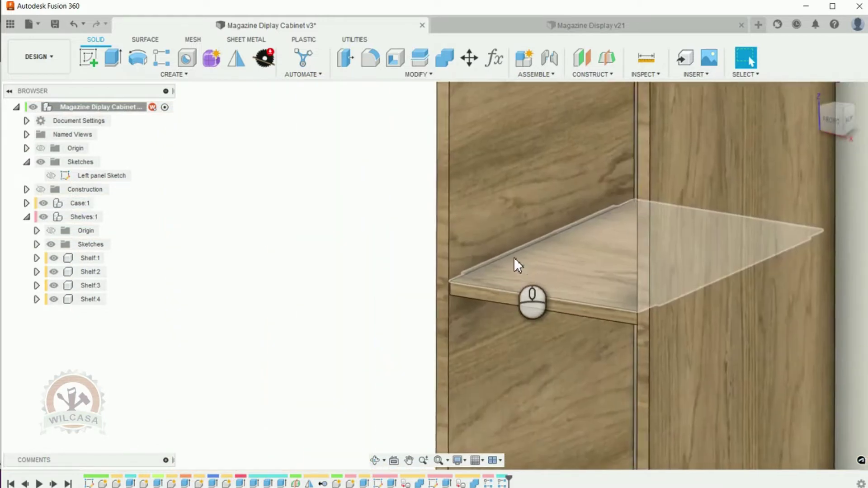
scroll(507, 253, "down", 1)
scroll(239, 219, "down", 1)
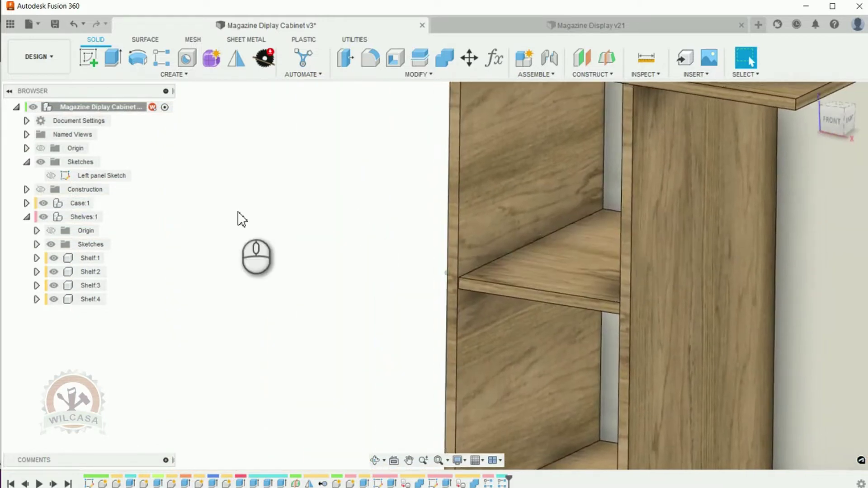
scroll(240, 221, "down", 4)
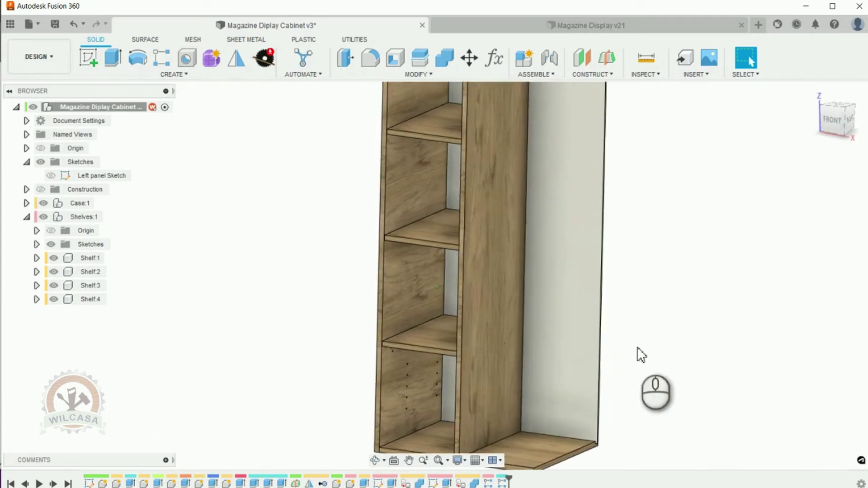
left_click(814, 93)
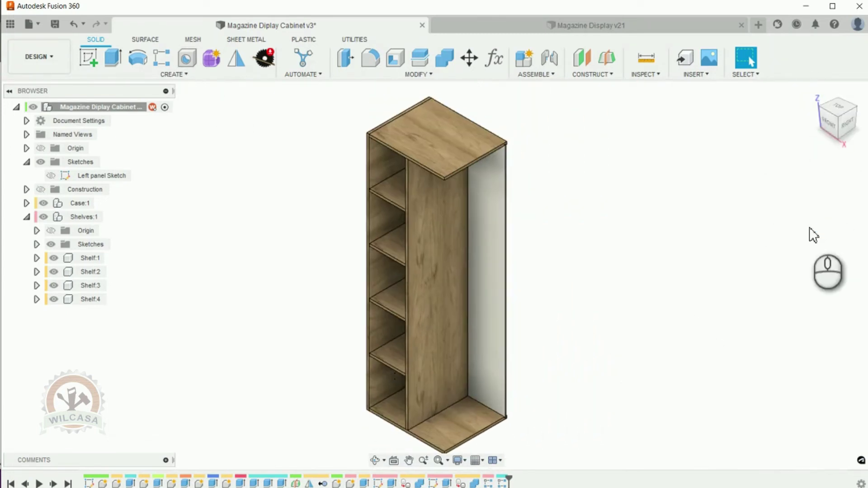